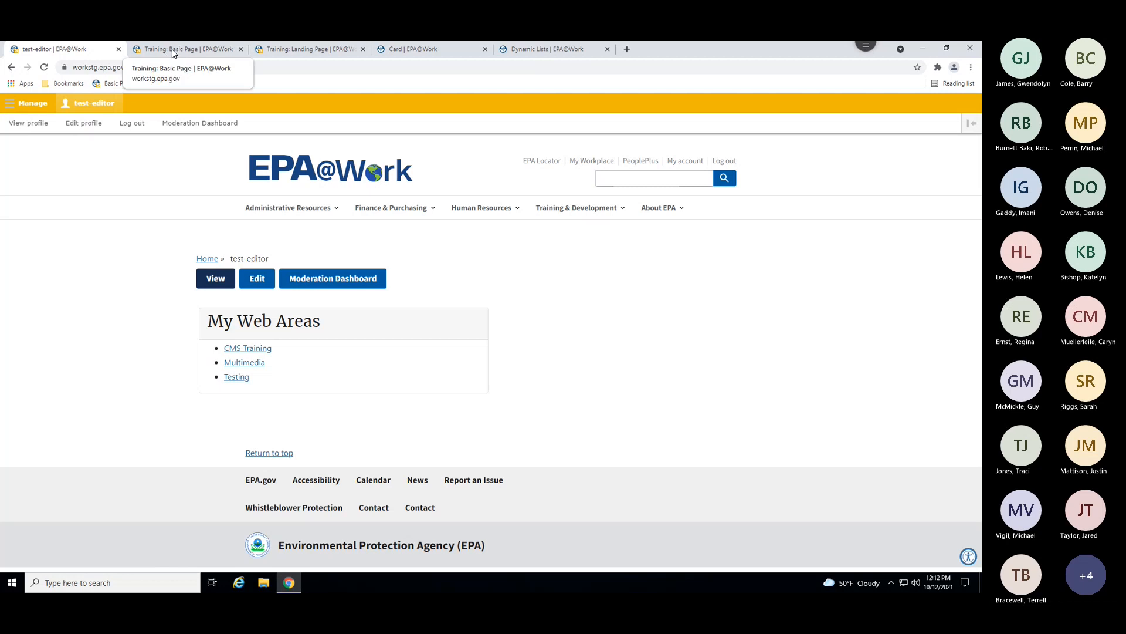
Review the heading, main content, three cards and articles list on the published Training: Basic Page.
click(173, 51)
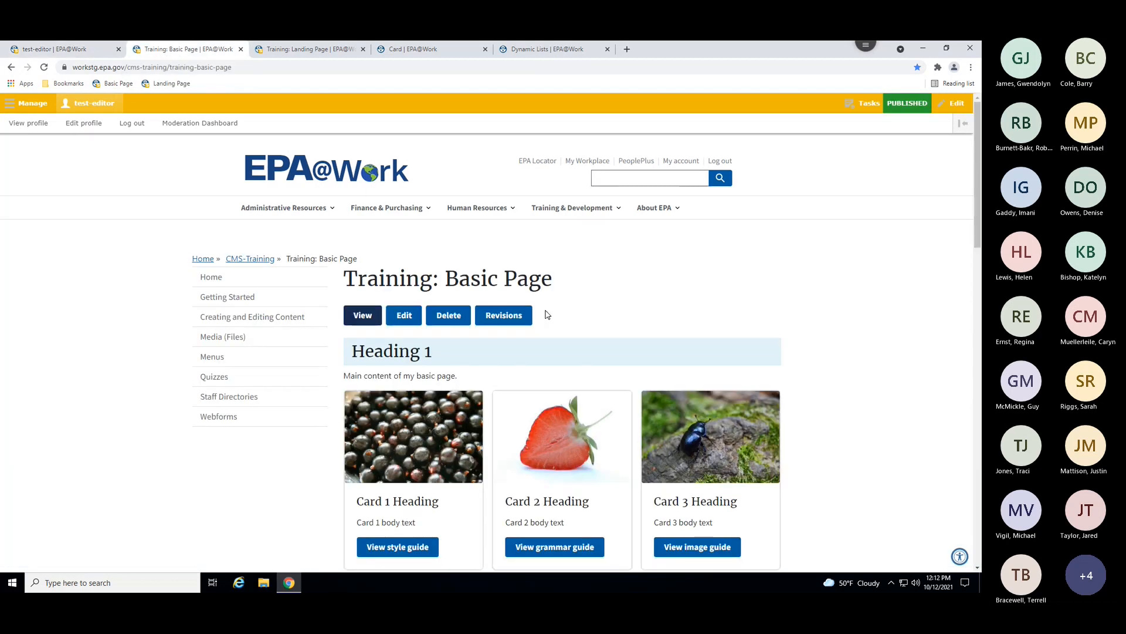
scroll(547, 315, down, 1)
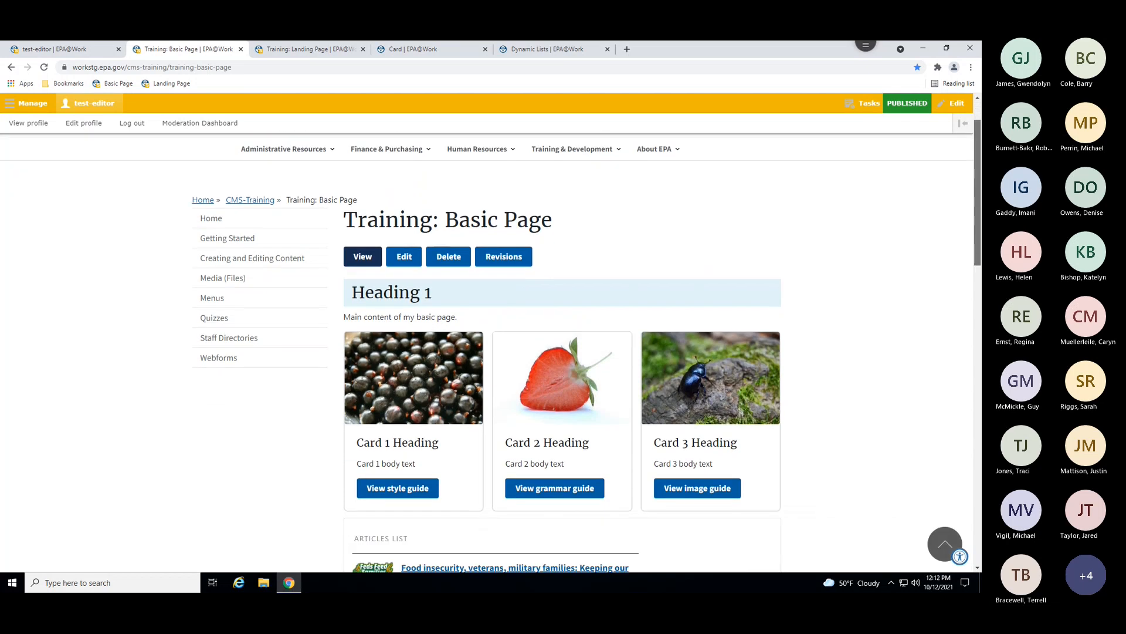
scroll(980, 230, down, 2)
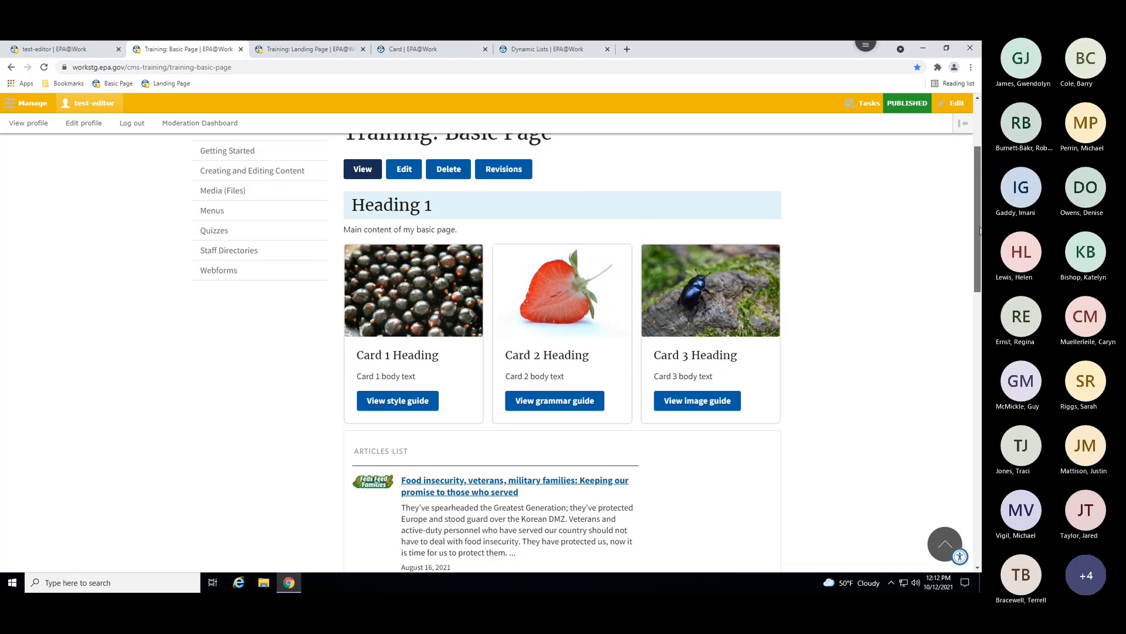
drag(980, 230, 977, 218)
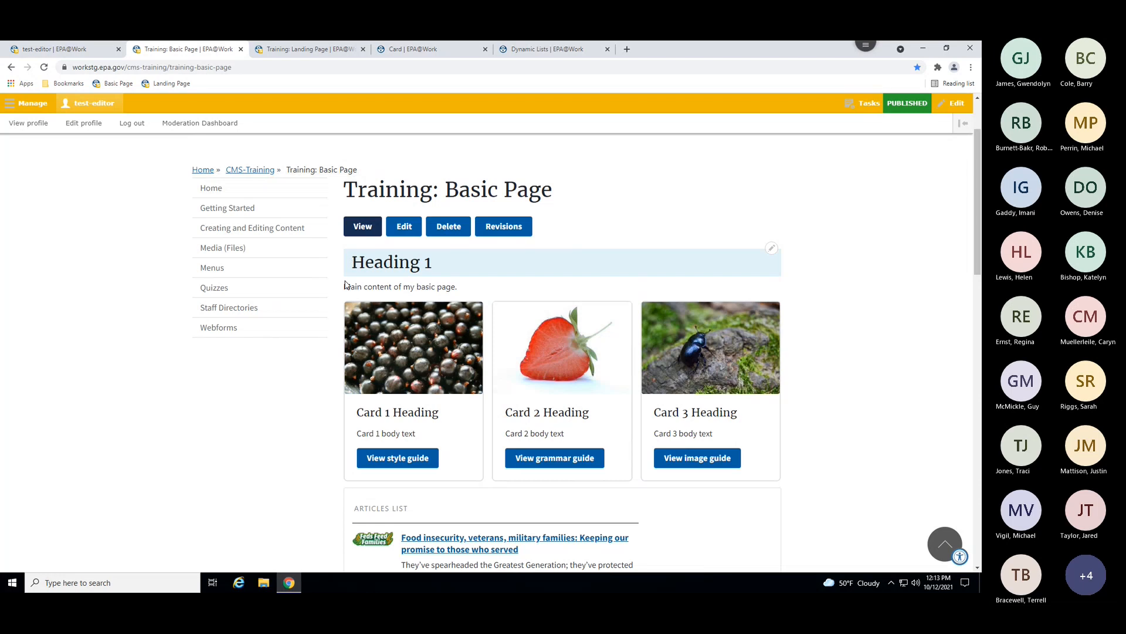
drag(345, 285, 471, 288)
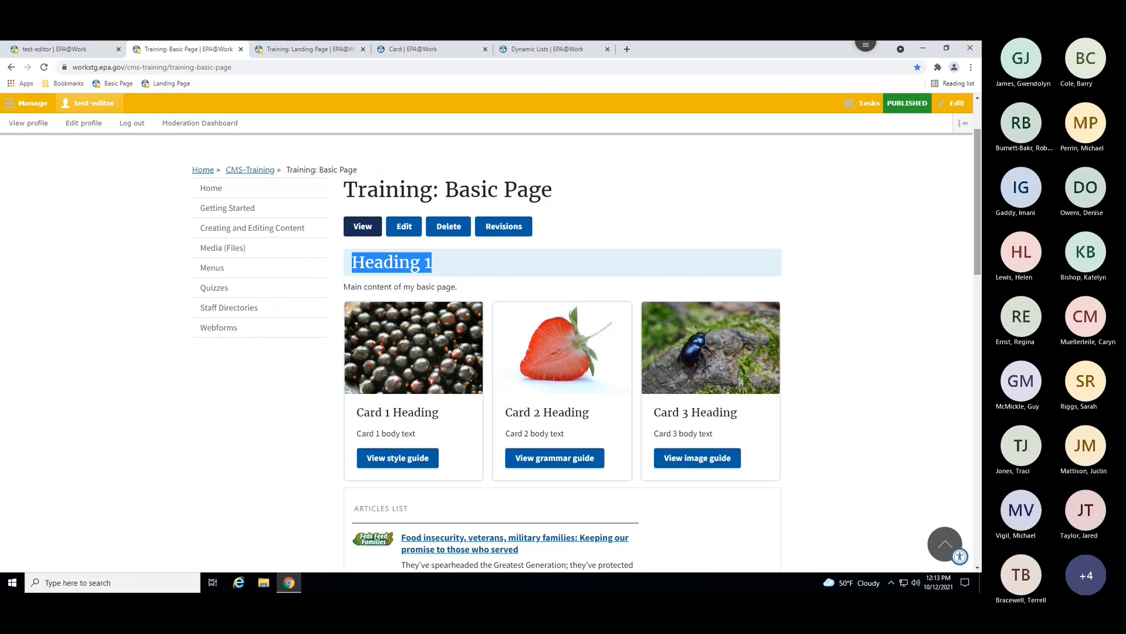
drag(979, 175, 978, 194)
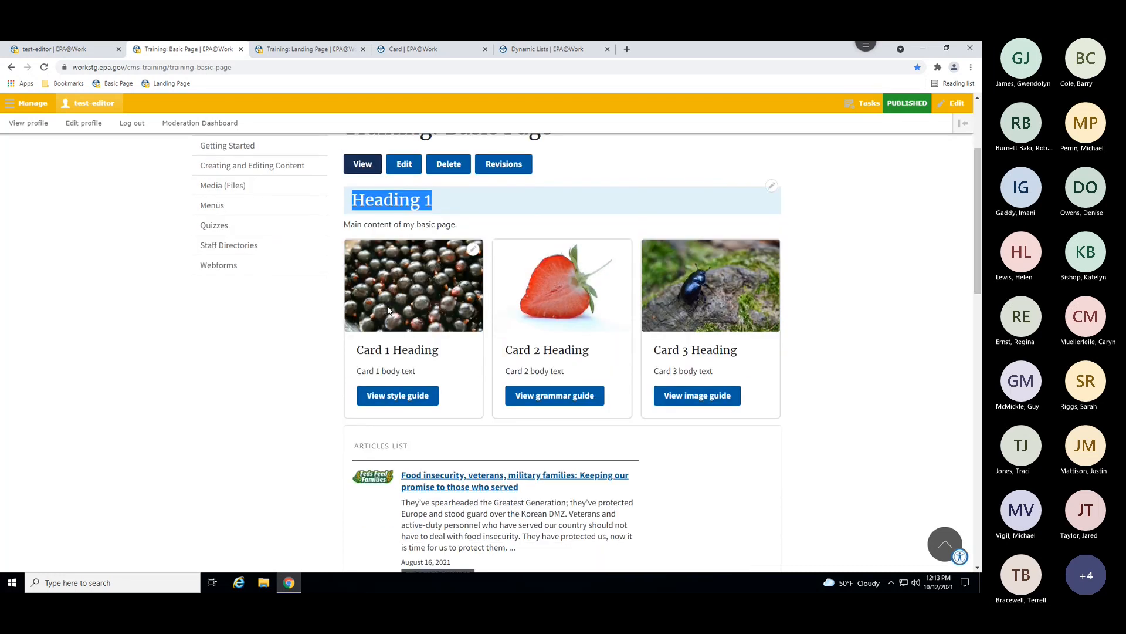
click(808, 317)
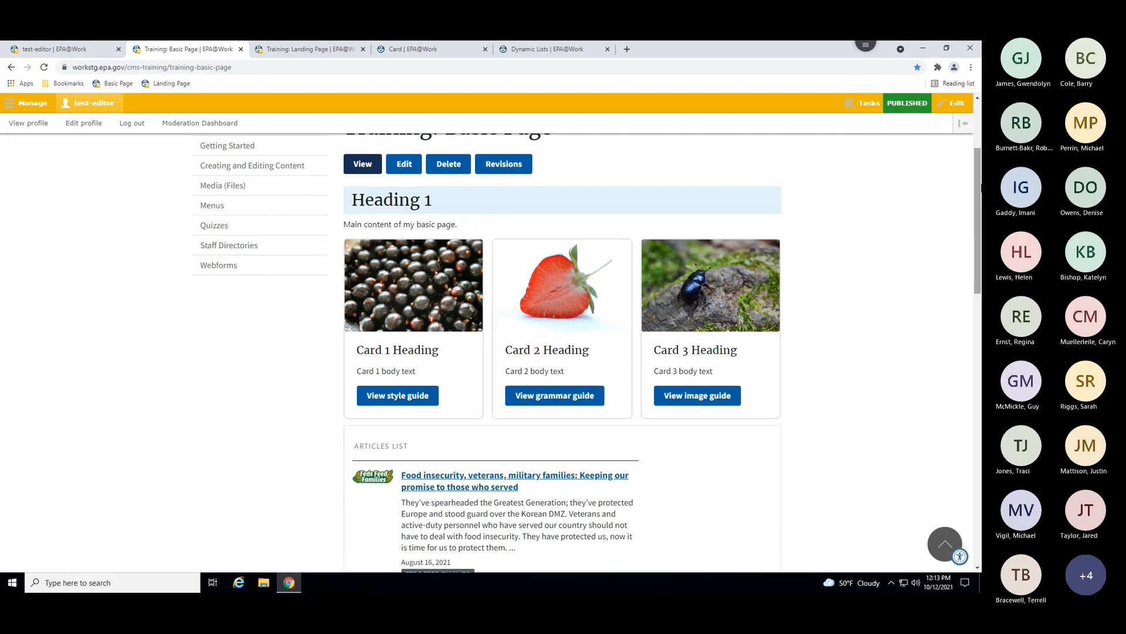
drag(978, 187, 978, 264)
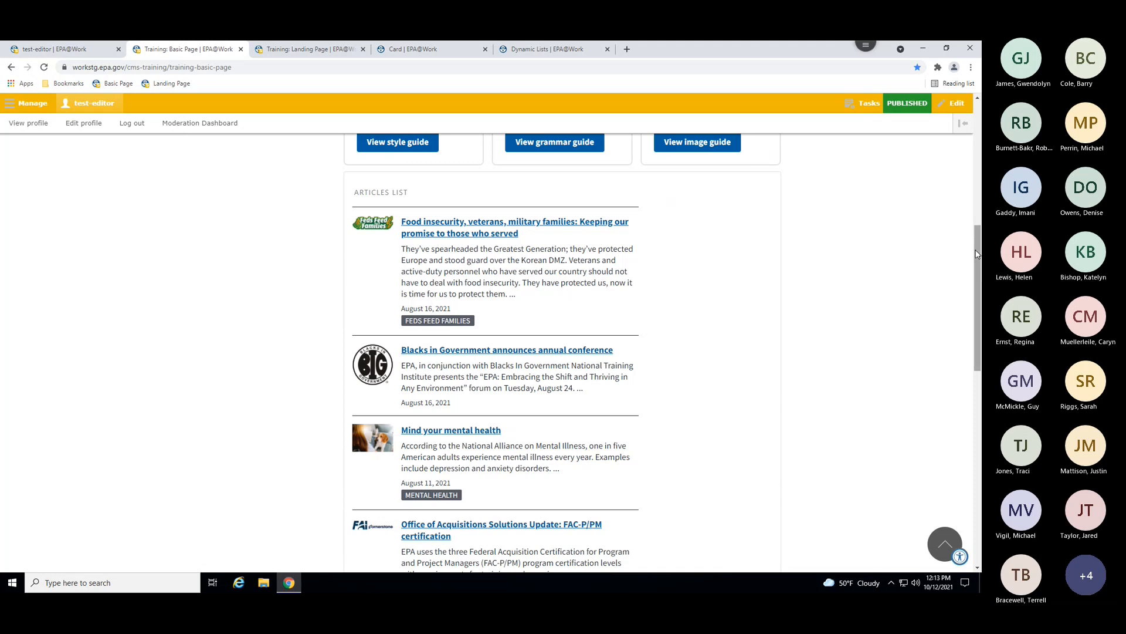
Browse the images in the slideshow at the end of the Training: Basic Page, in both directions.
drag(978, 254, 961, 415)
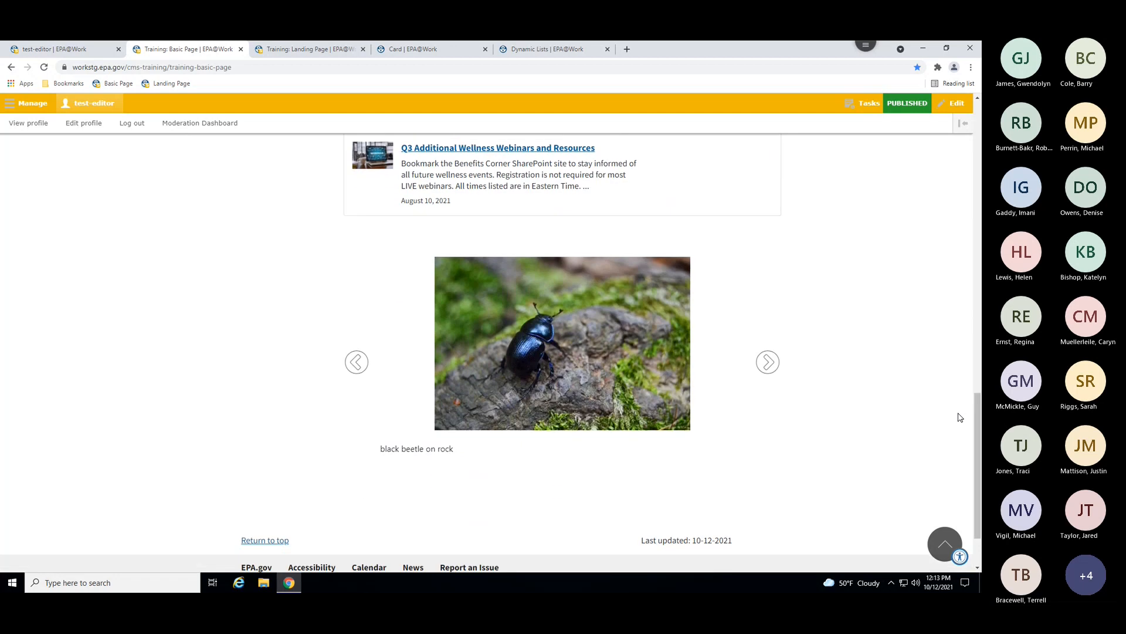
click(768, 363)
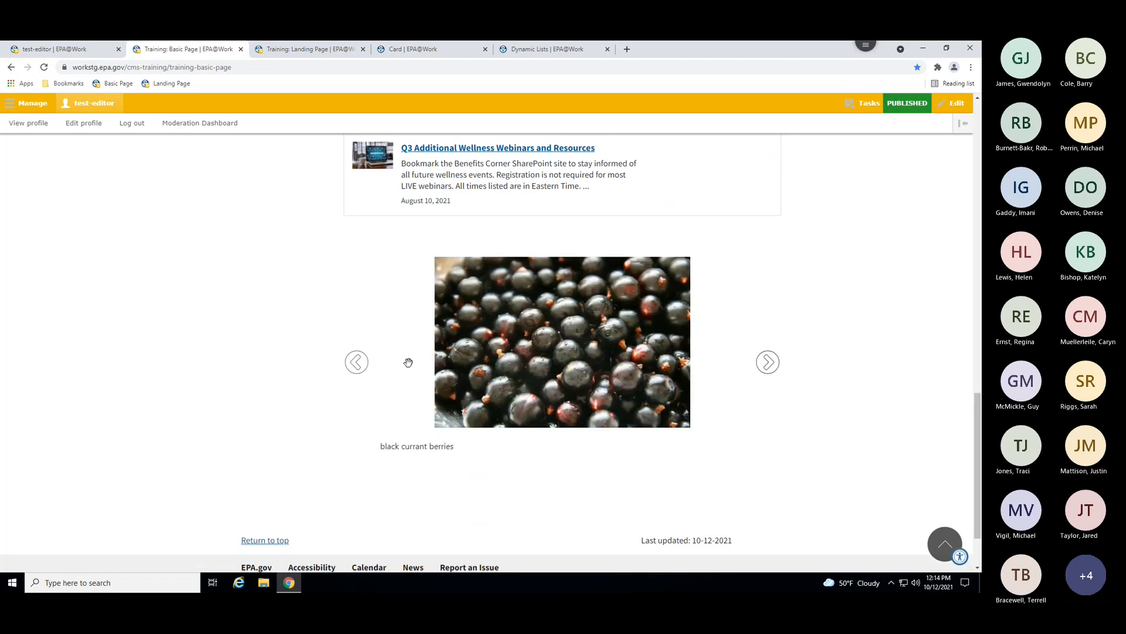
click(355, 368)
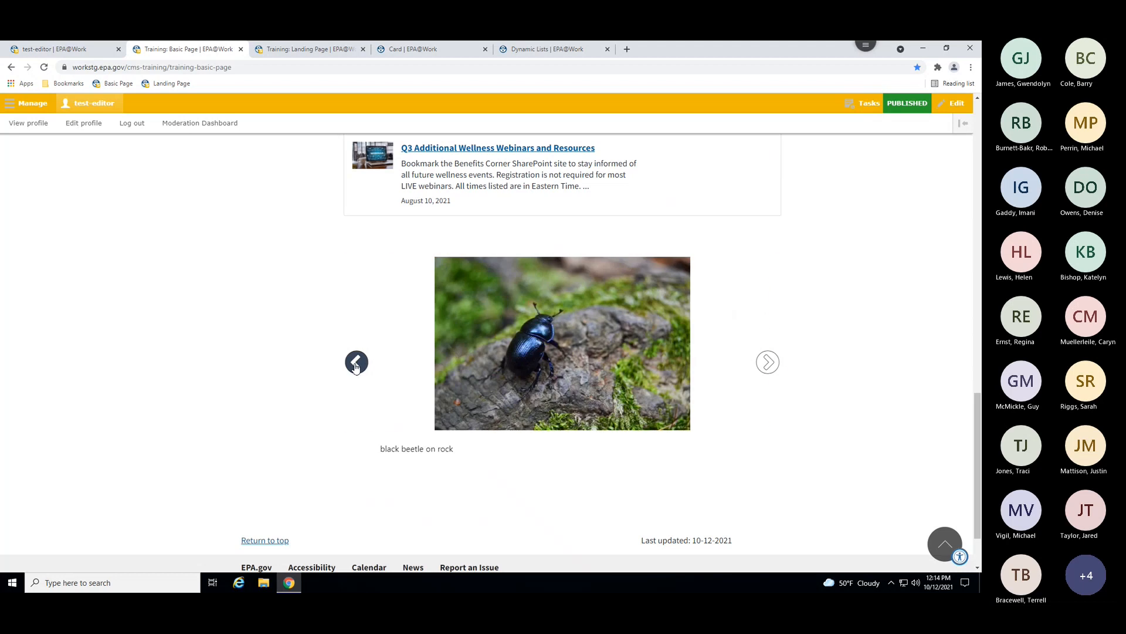
click(356, 363)
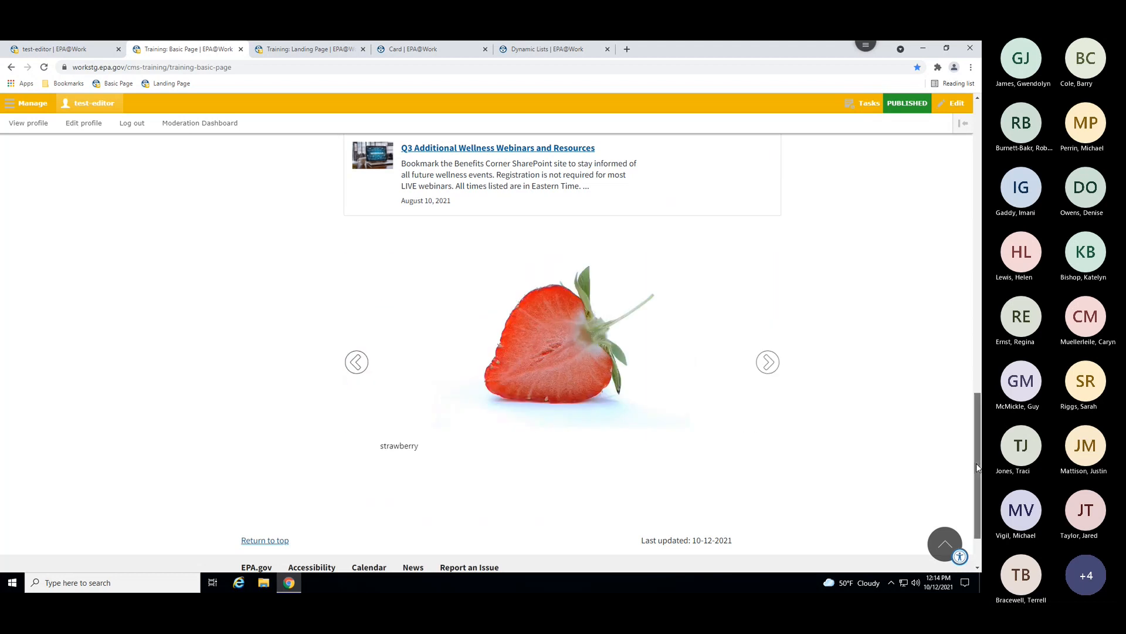
drag(976, 462, 973, 163)
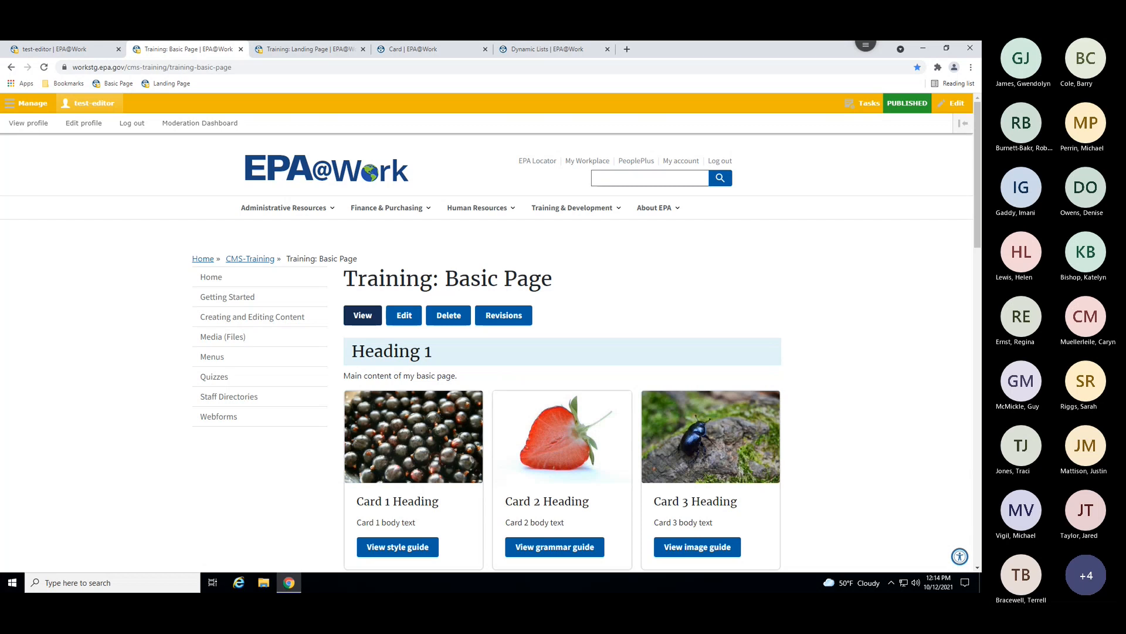
Open the Training: Basic Page for editing and remove the Cards component from its custom content.
click(405, 321)
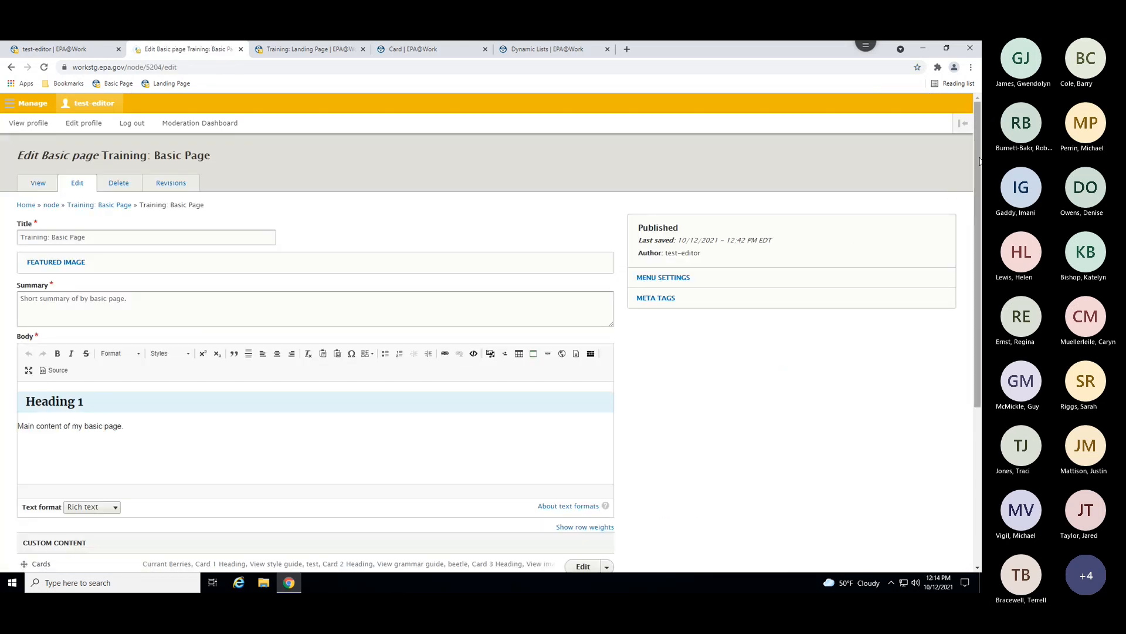
drag(979, 164, 949, 300)
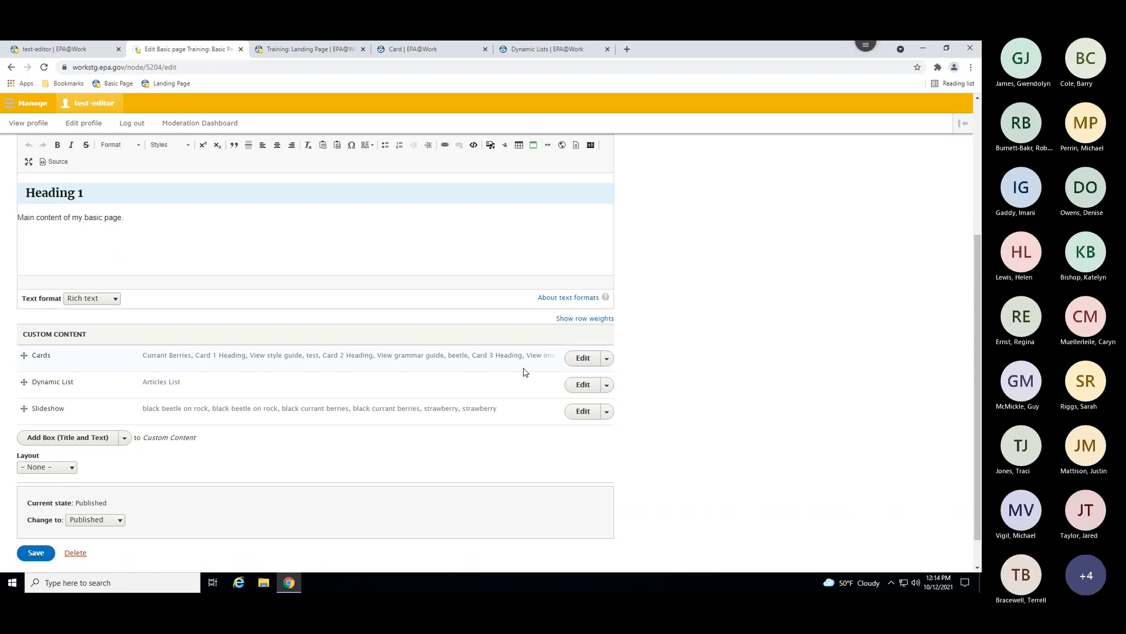
drag(25, 334, 91, 344)
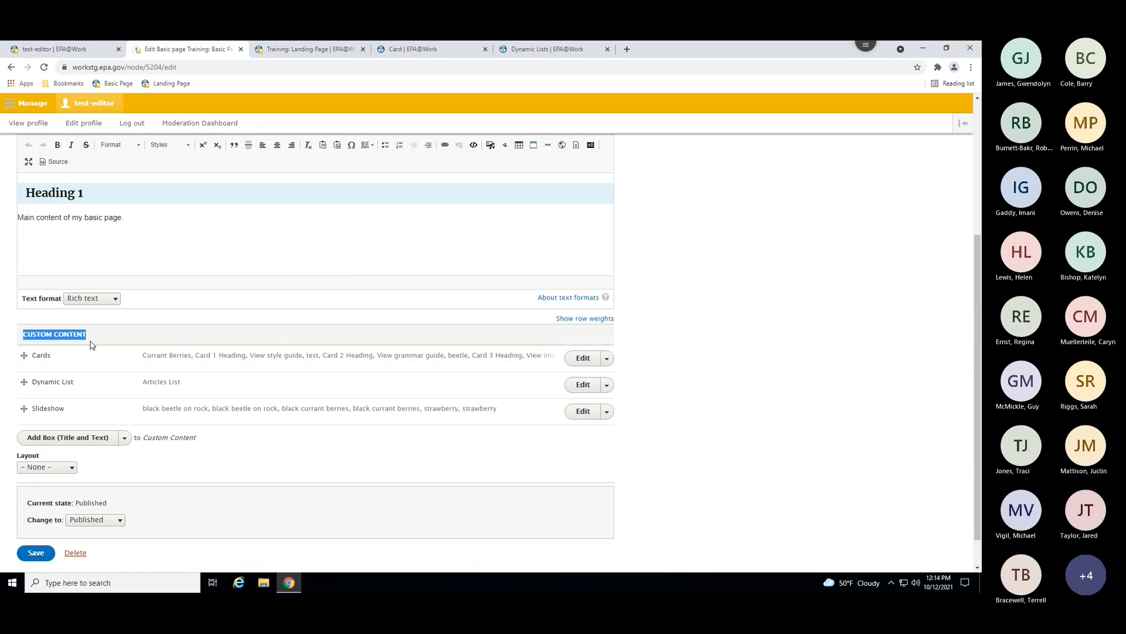
click(608, 360)
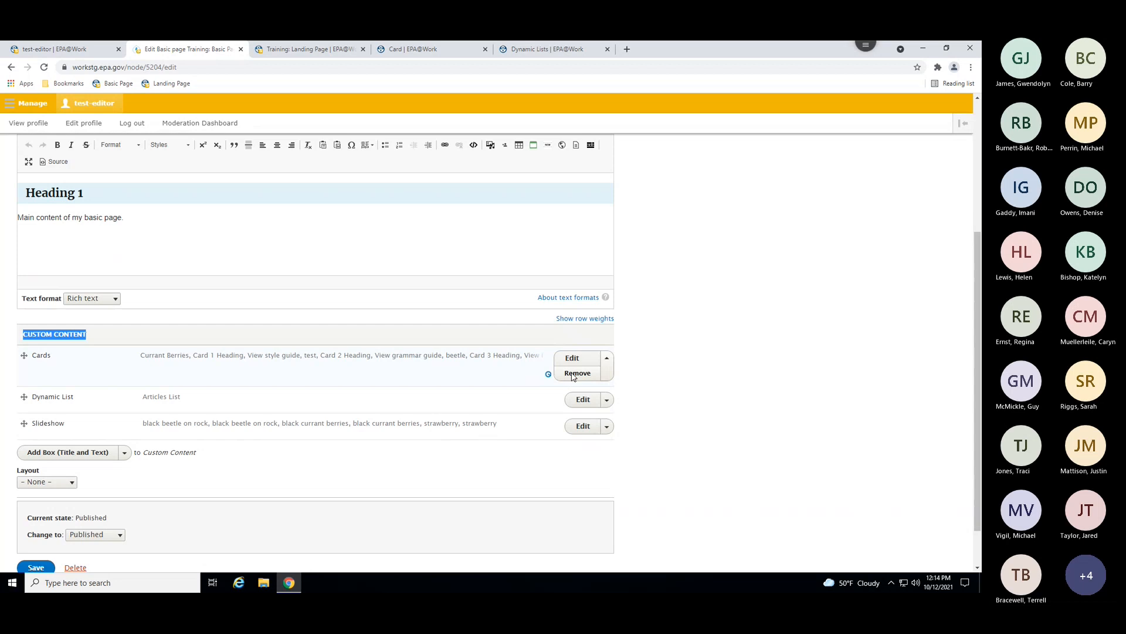
click(572, 373)
click(578, 359)
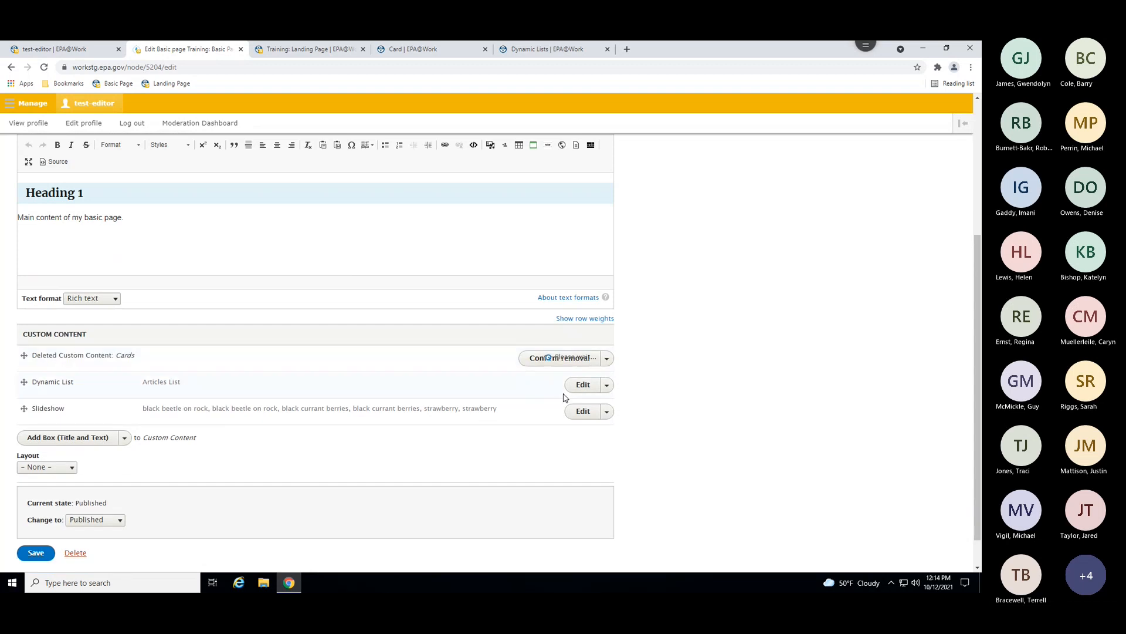
Remove the Dynamic List and Slideshow components from the page's custom content.
click(608, 358)
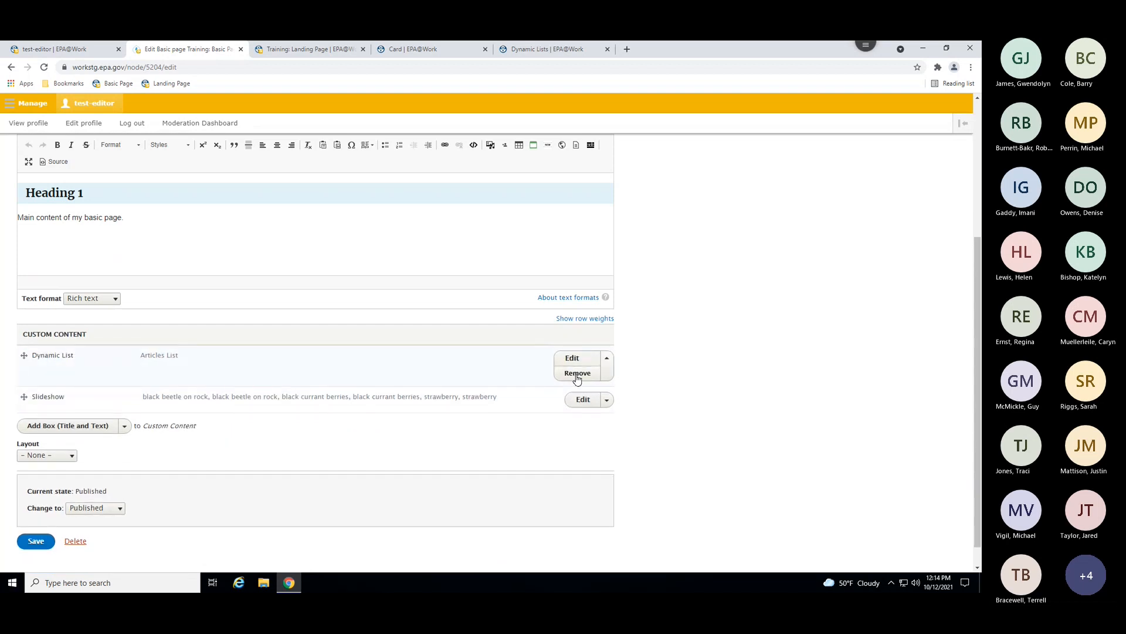
click(577, 374)
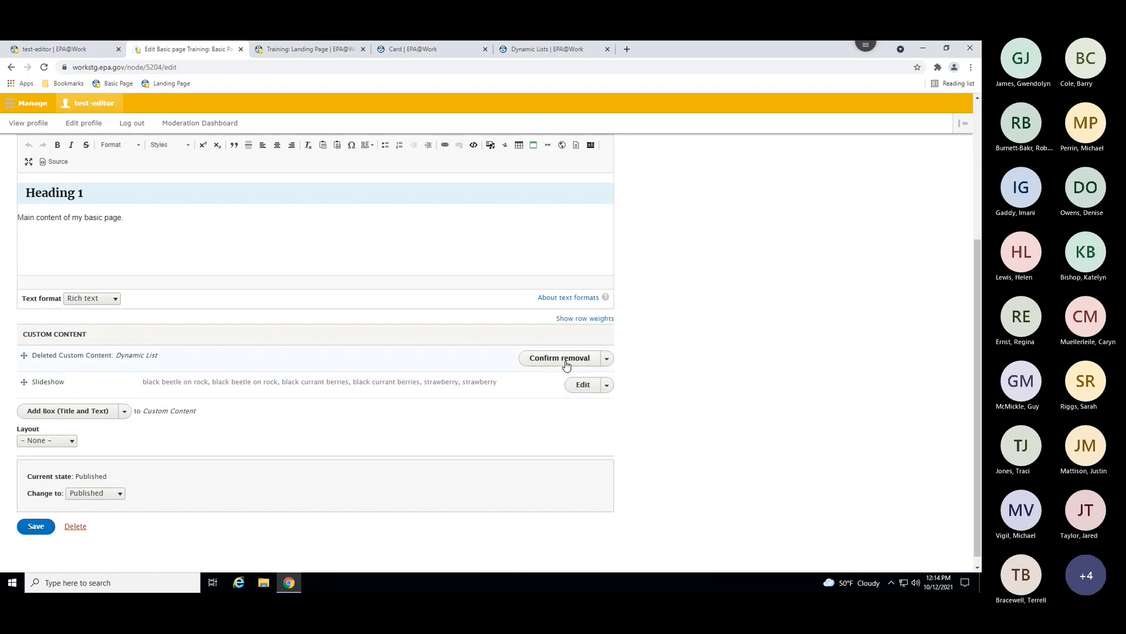
click(557, 358)
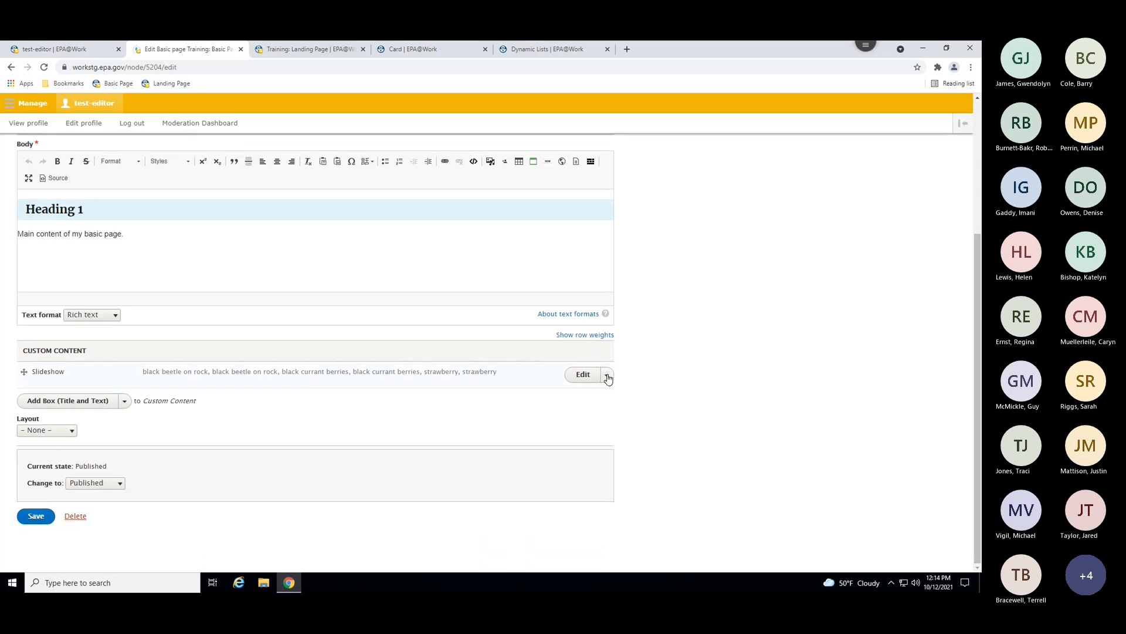
click(607, 372)
click(582, 389)
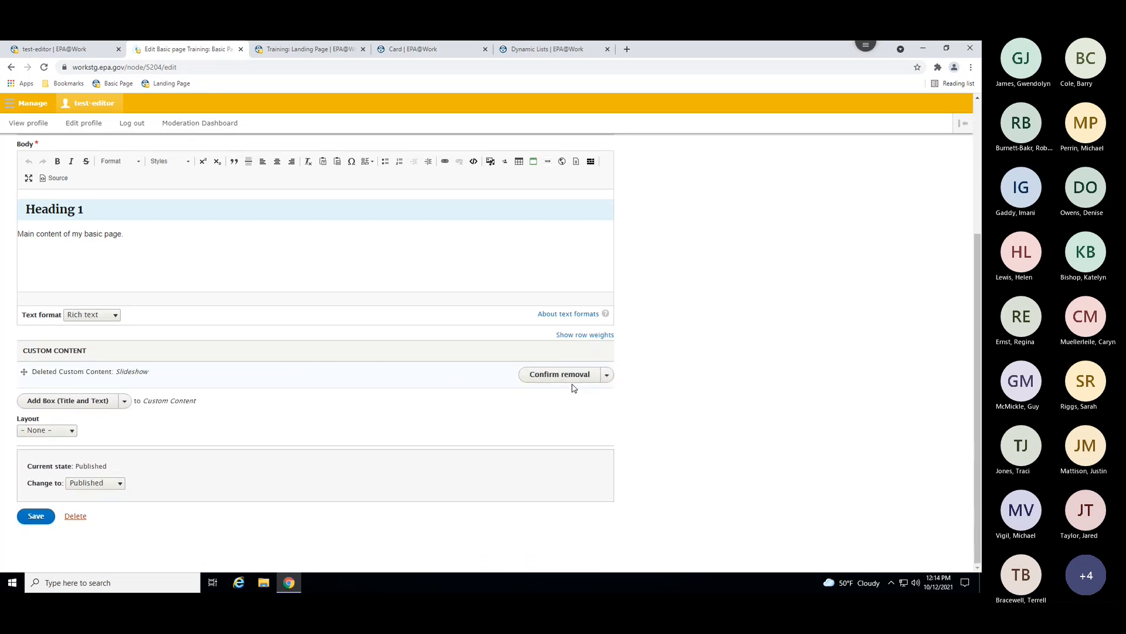
click(578, 373)
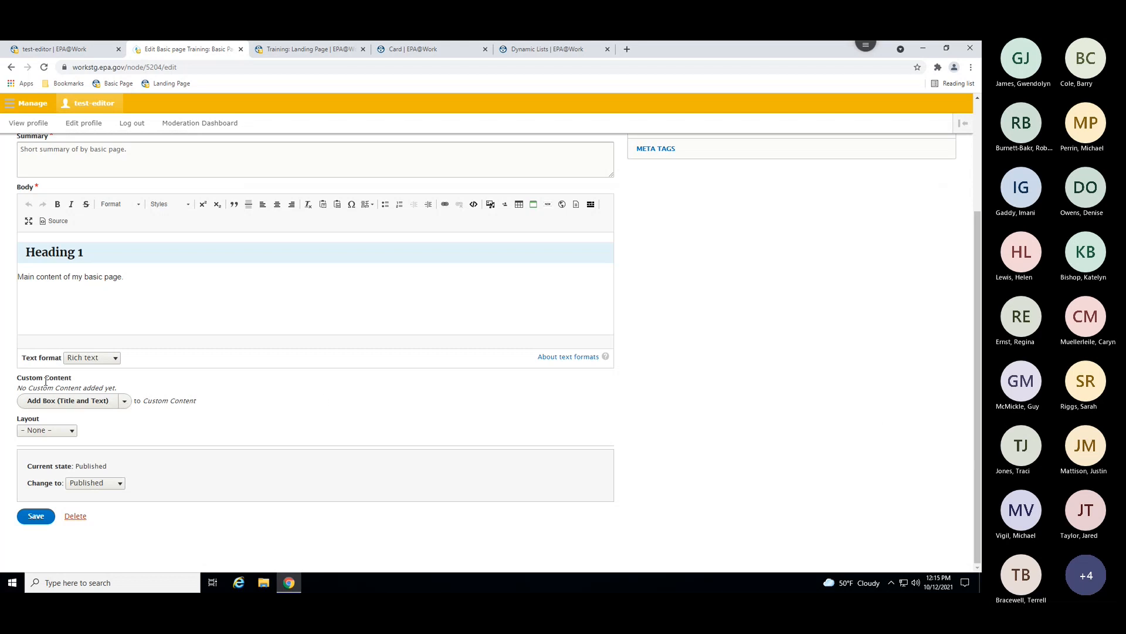
Add a Cards component to the page's custom content and check the available card types, keeping Standard Card.
click(125, 404)
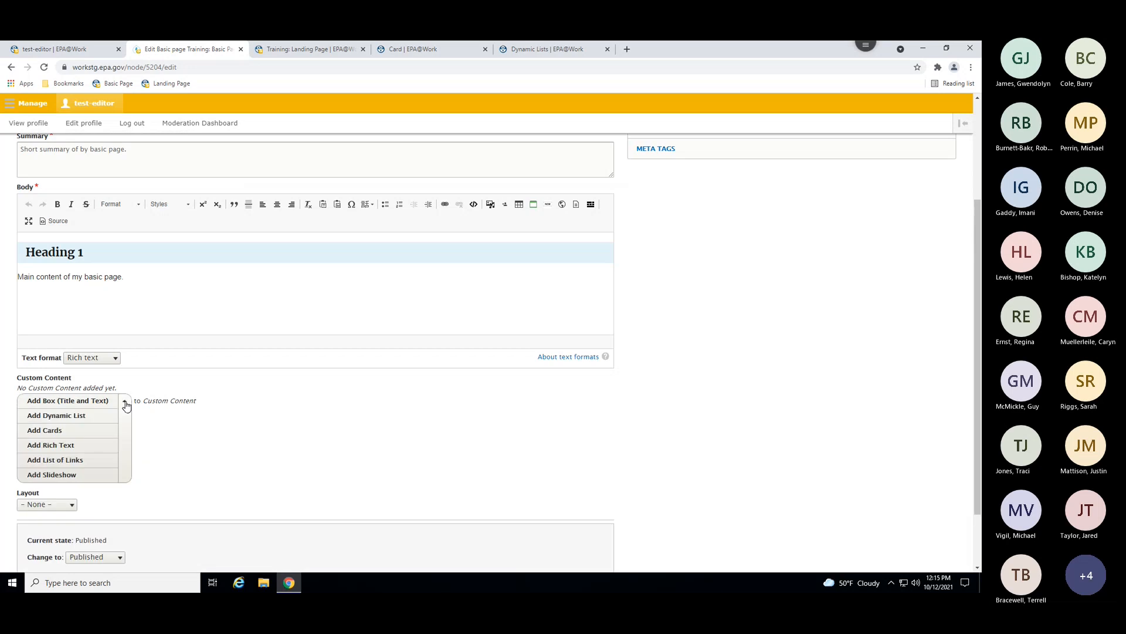
click(56, 434)
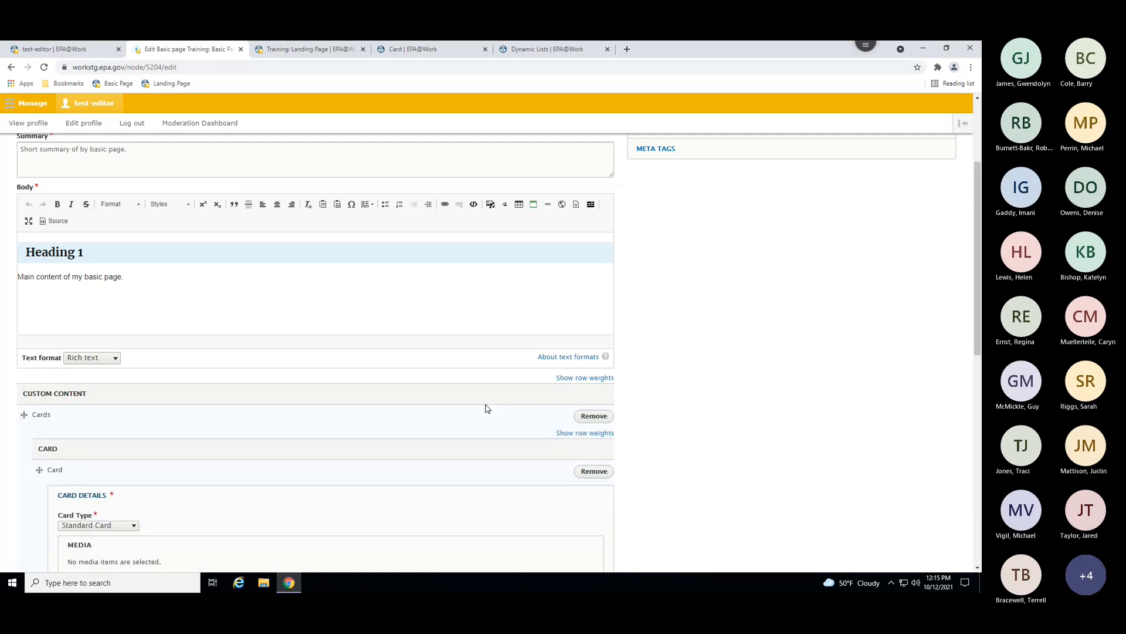
drag(978, 235, 976, 319)
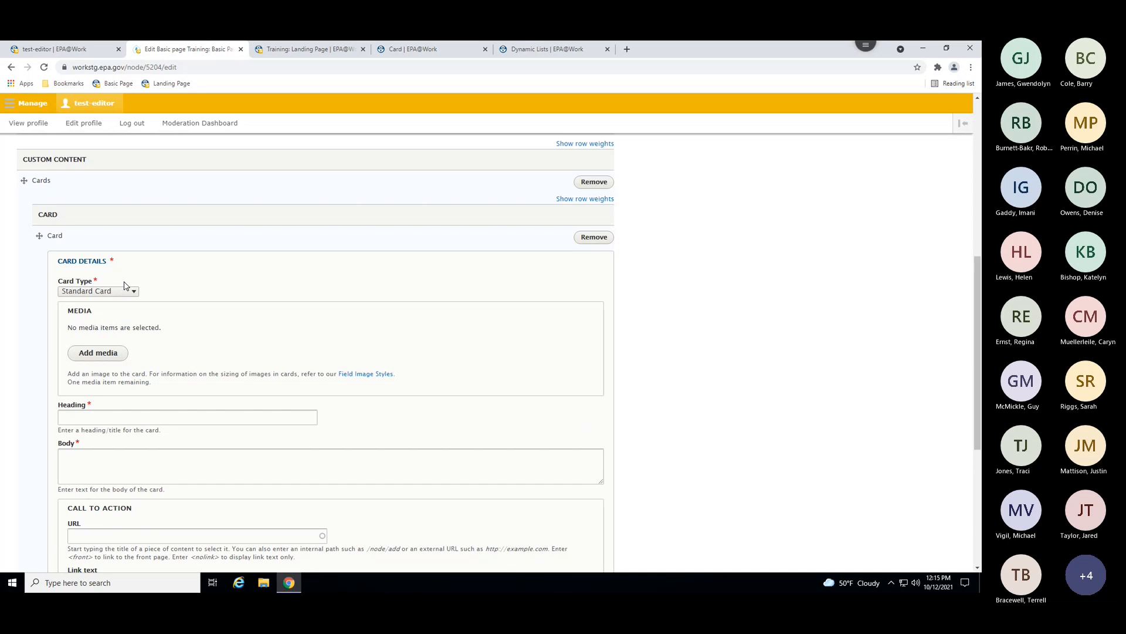
scroll(124, 286, down, 1)
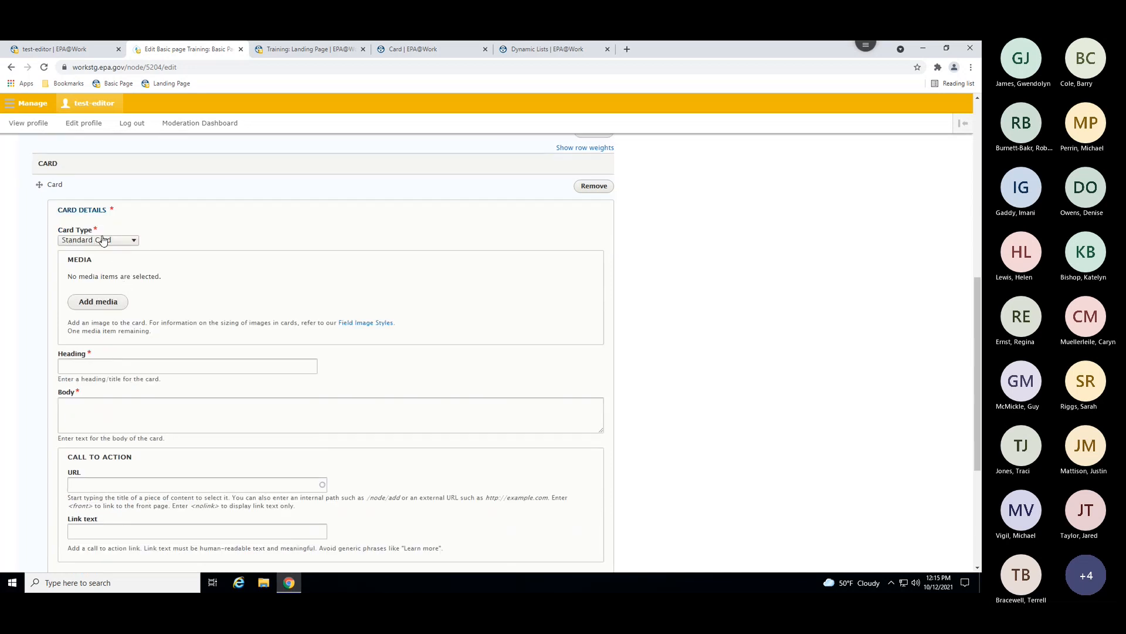
click(135, 241)
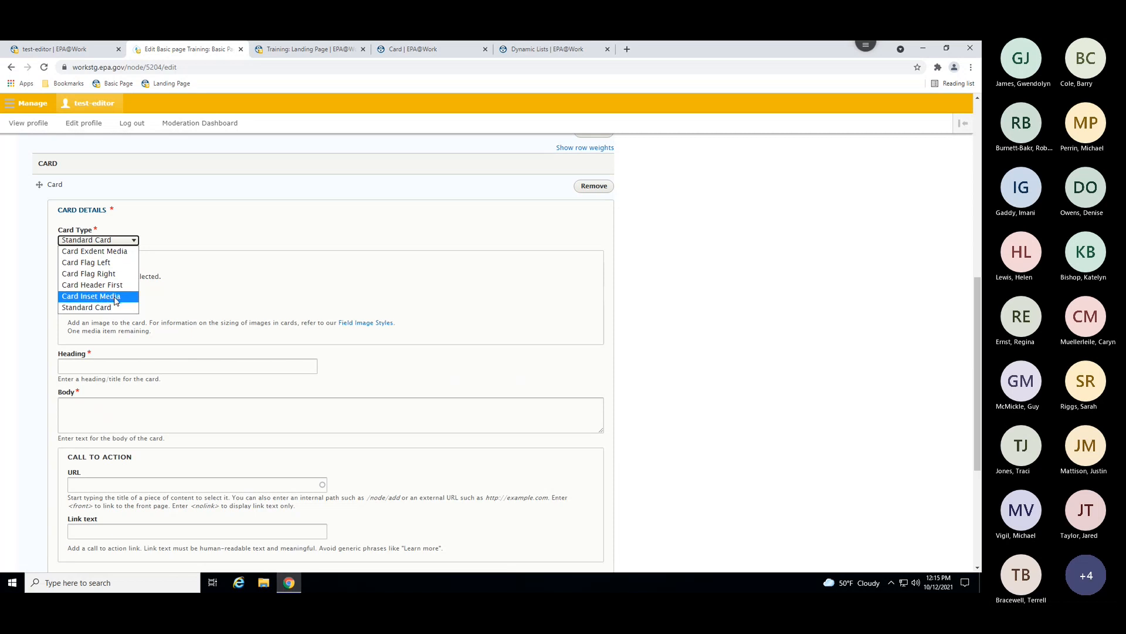
click(659, 345)
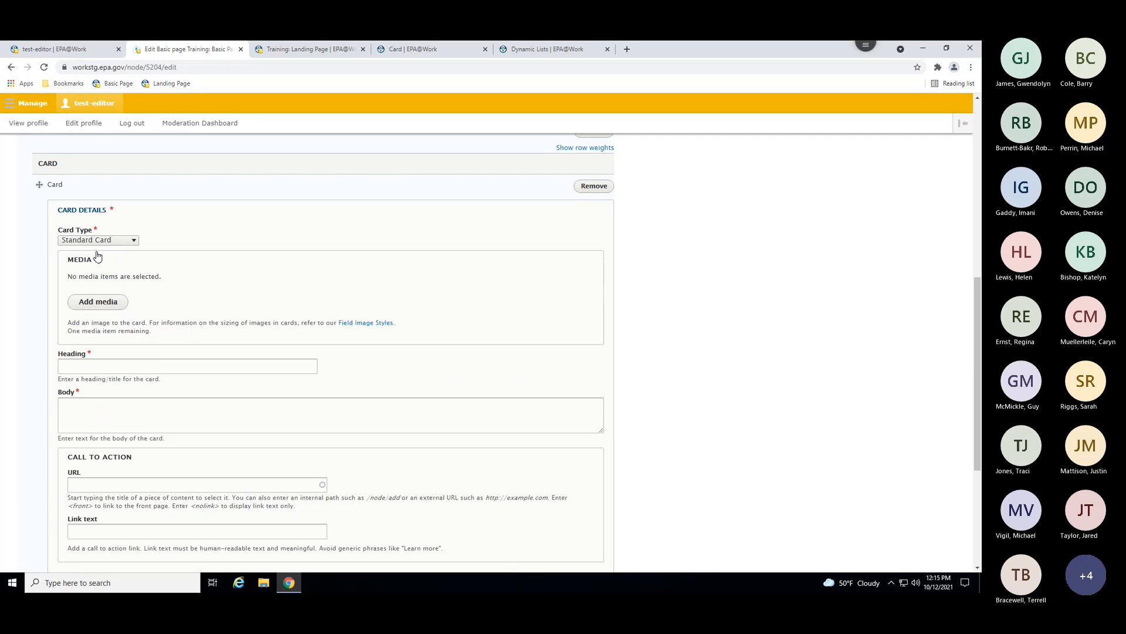
Switch to the Card training page, return to its beginning and point out its web address.
click(395, 51)
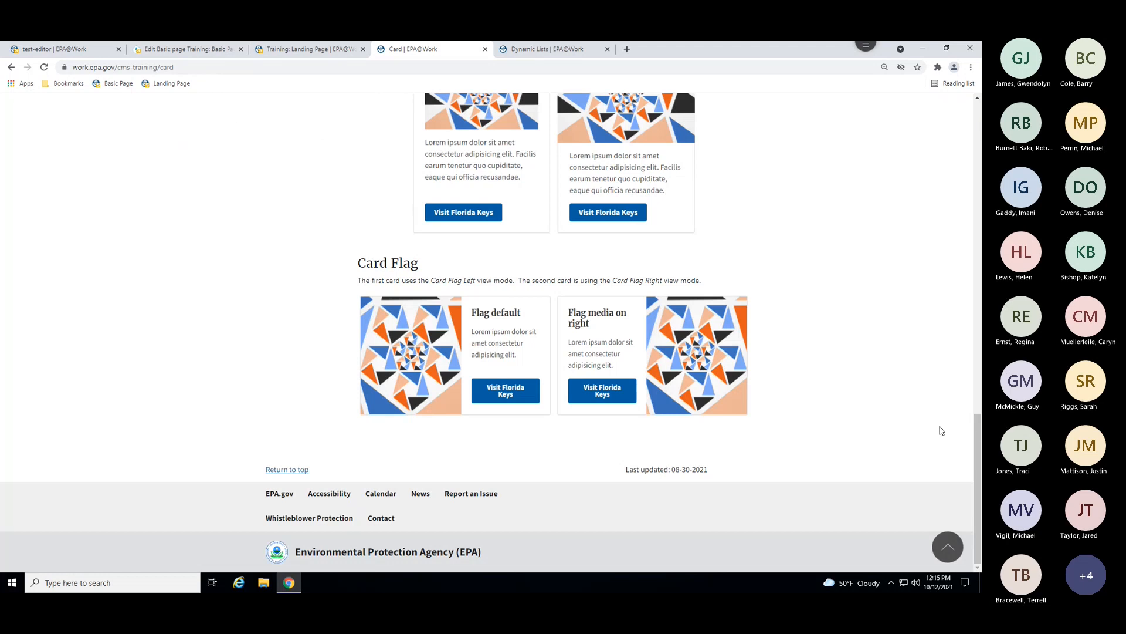
drag(974, 432, 963, 111)
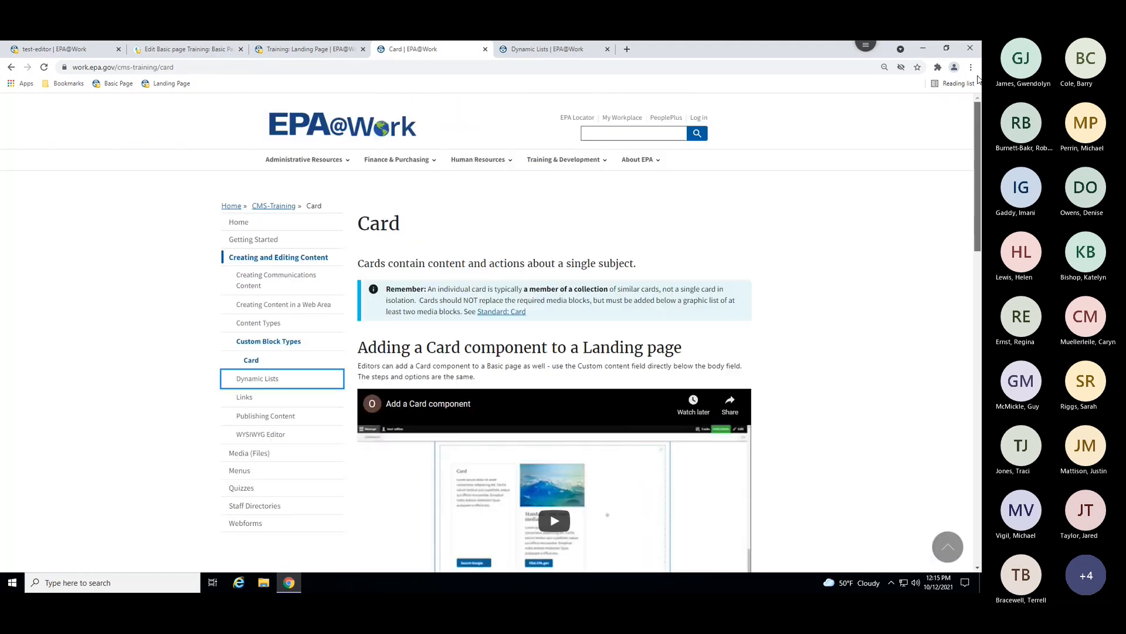
click(185, 67)
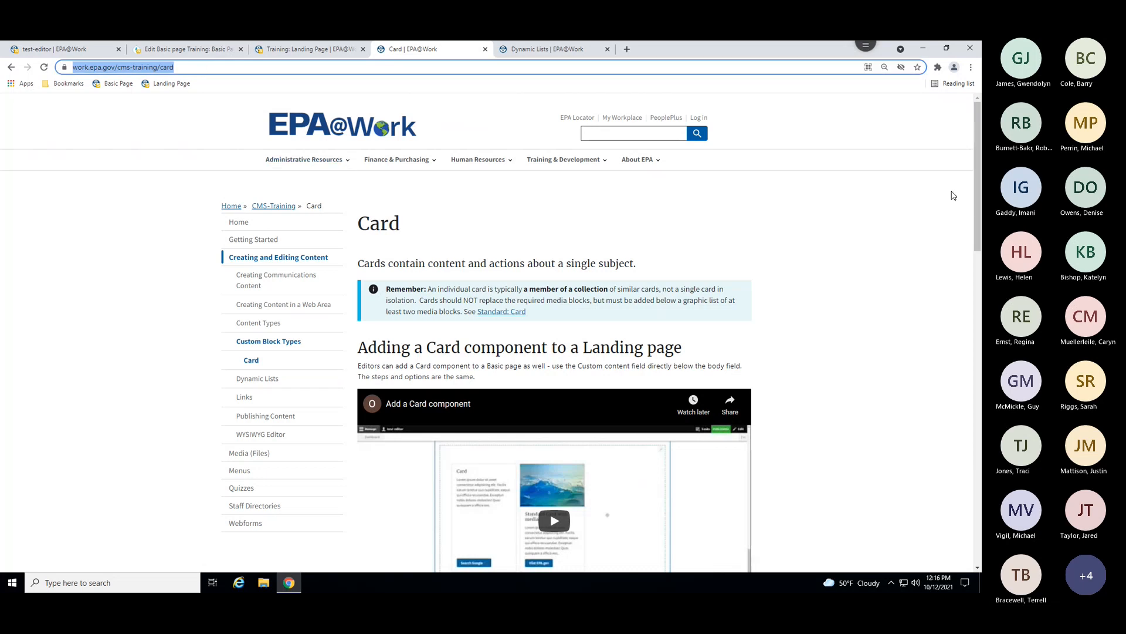
click(978, 163)
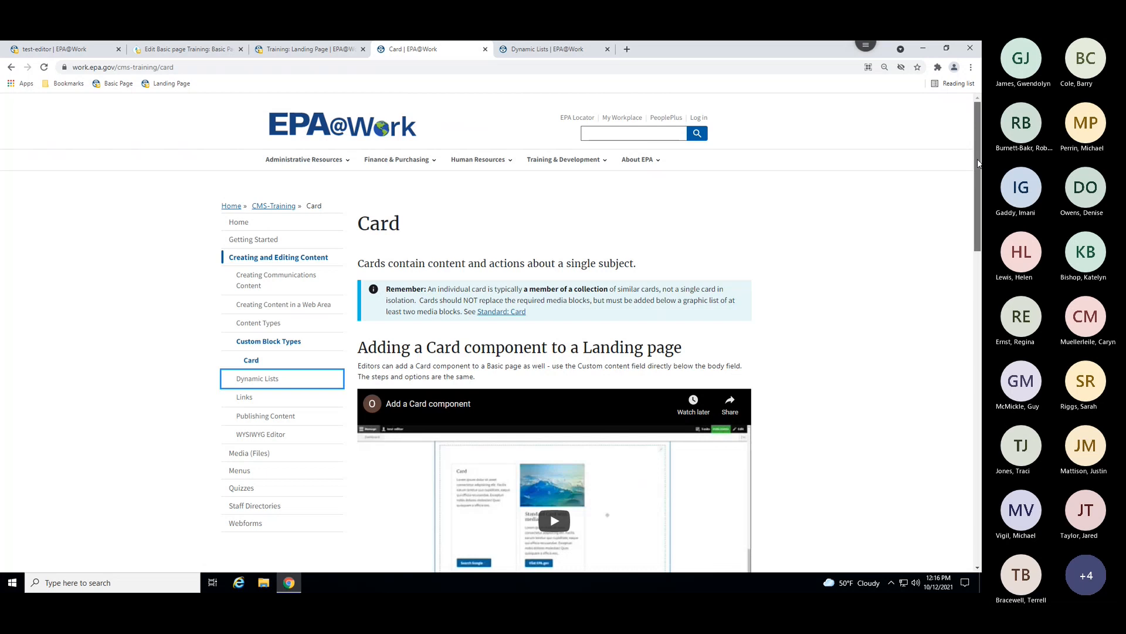
Examine the card style examples on the Card training page, from Standard Card through Inset and Exdent Media to Card Flag.
drag(978, 163, 955, 350)
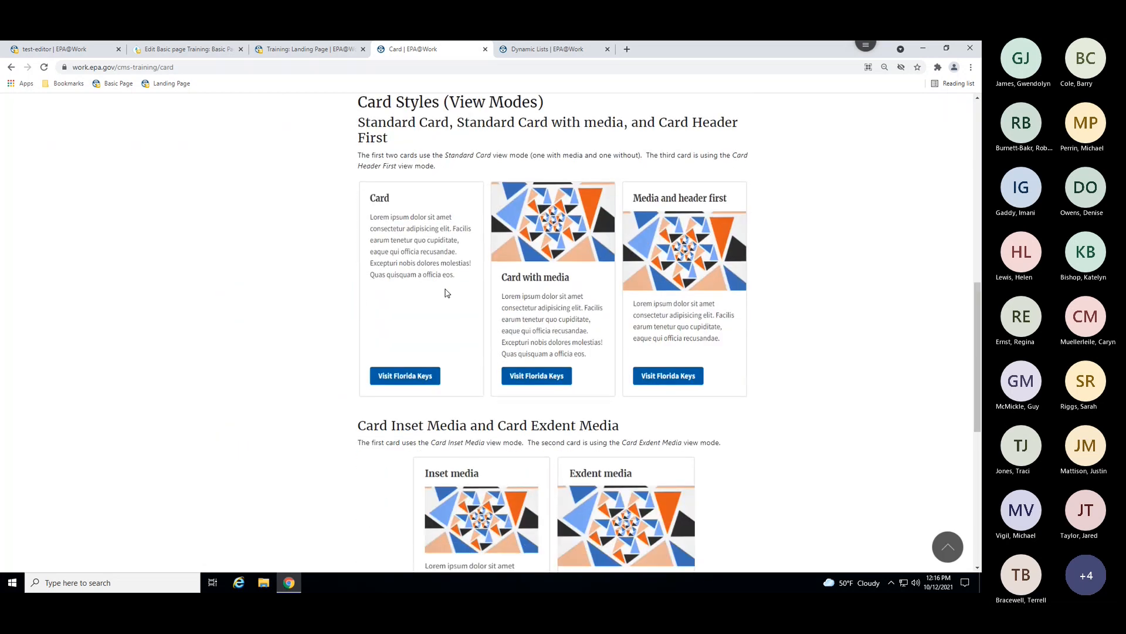
drag(978, 299, 979, 272)
scroll(948, 411, down, 2)
scroll(413, 189, down, 3)
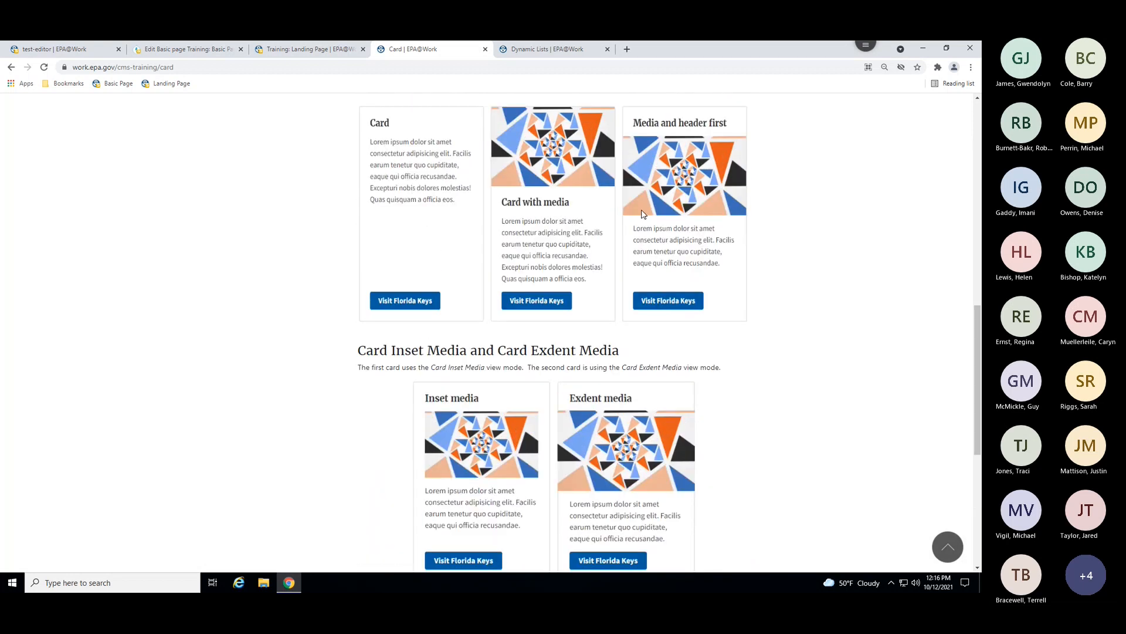
scroll(971, 366, down, 1)
scroll(971, 366, down, 5)
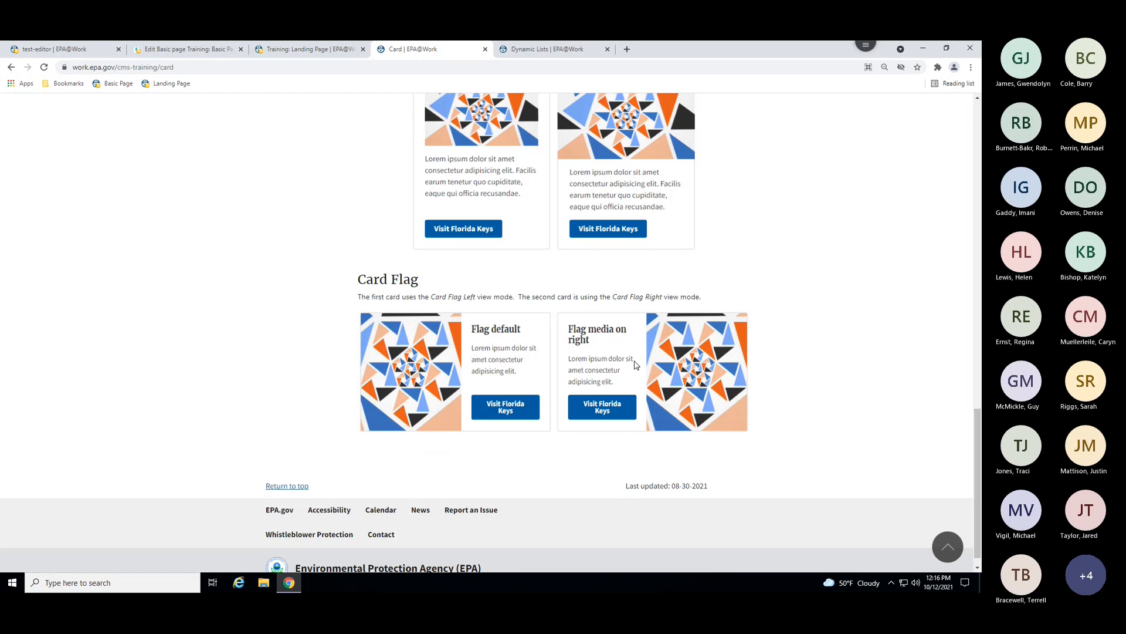
Return to the page being edited and insert the "currant berries" image into the Standard Card.
click(170, 50)
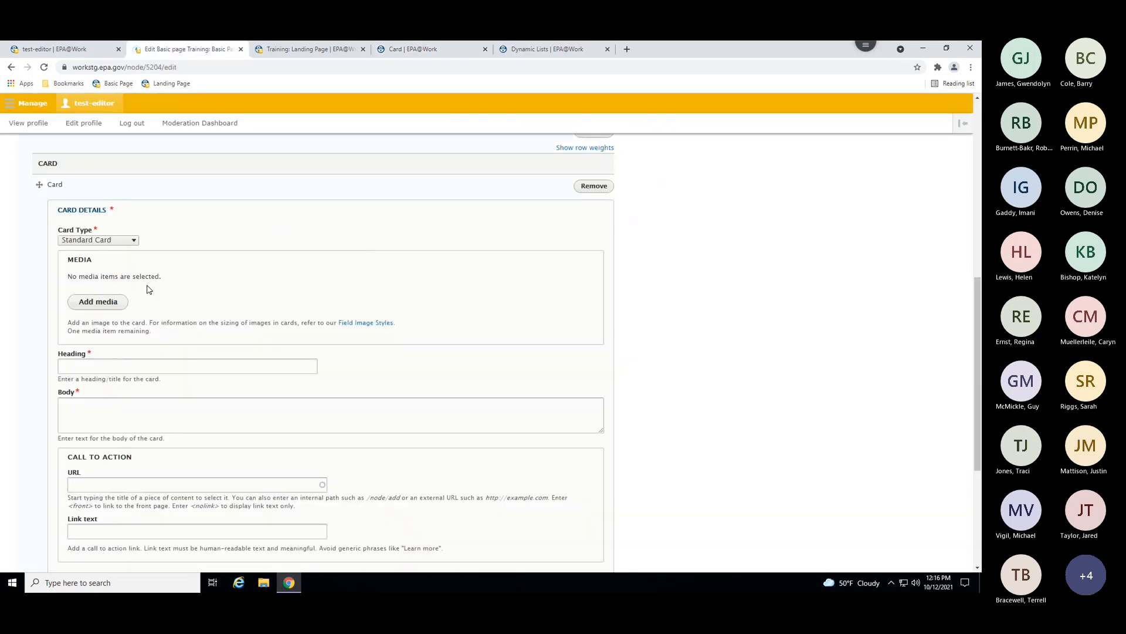
click(108, 304)
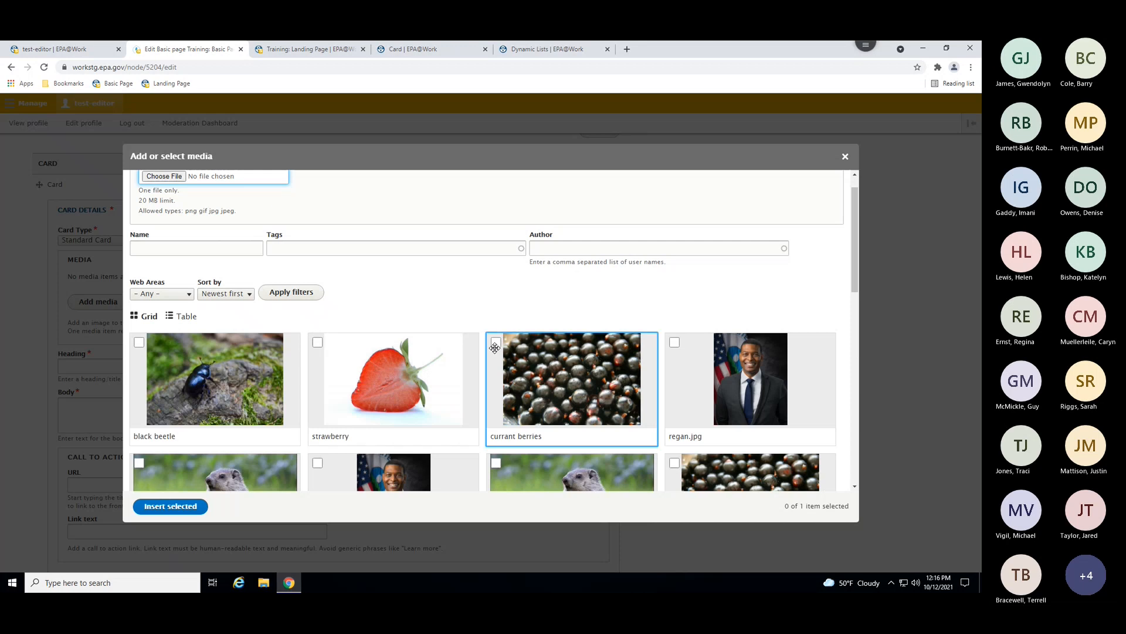
click(495, 342)
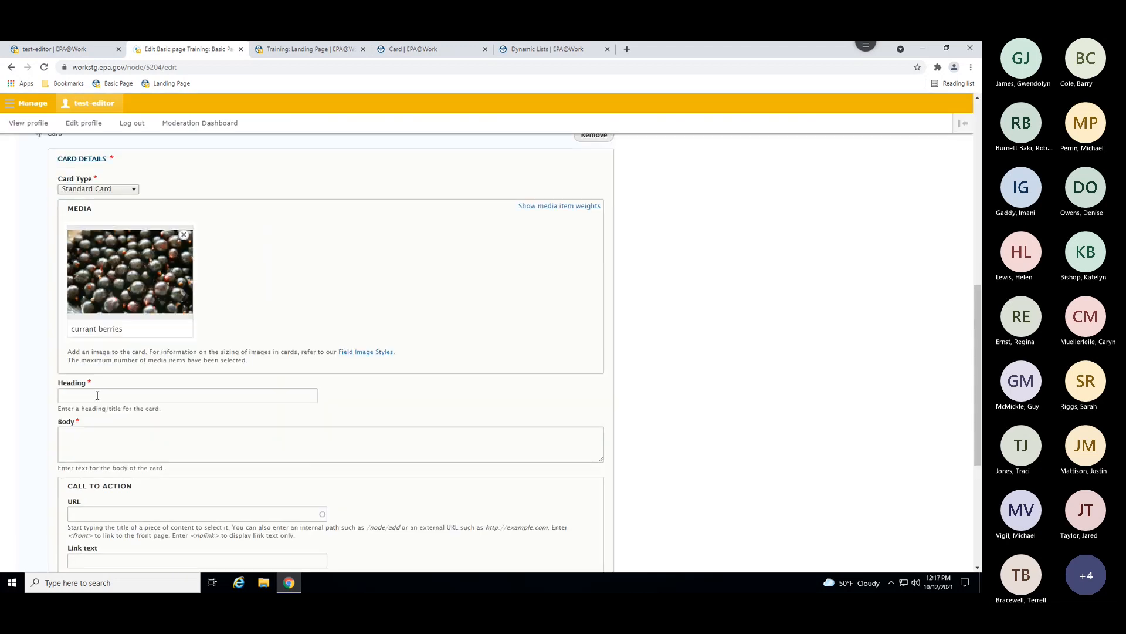
Enter "Card 1 Heading" as the card's heading and "Text information for card body" as its body.
click(98, 394)
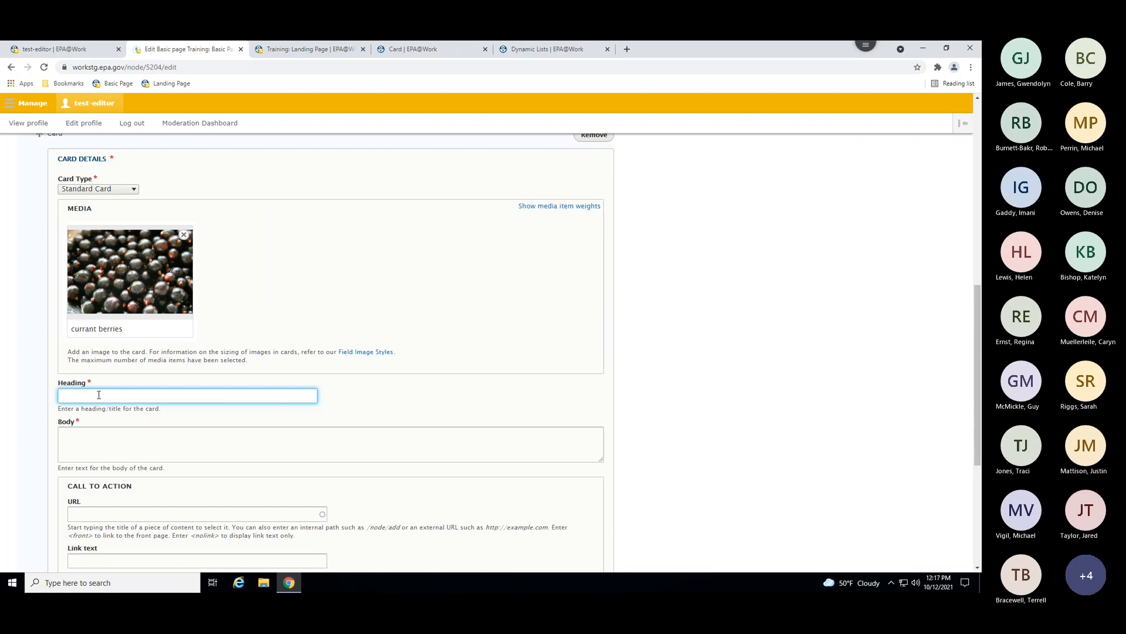
text(Card 1 Heading)
key(Tab)
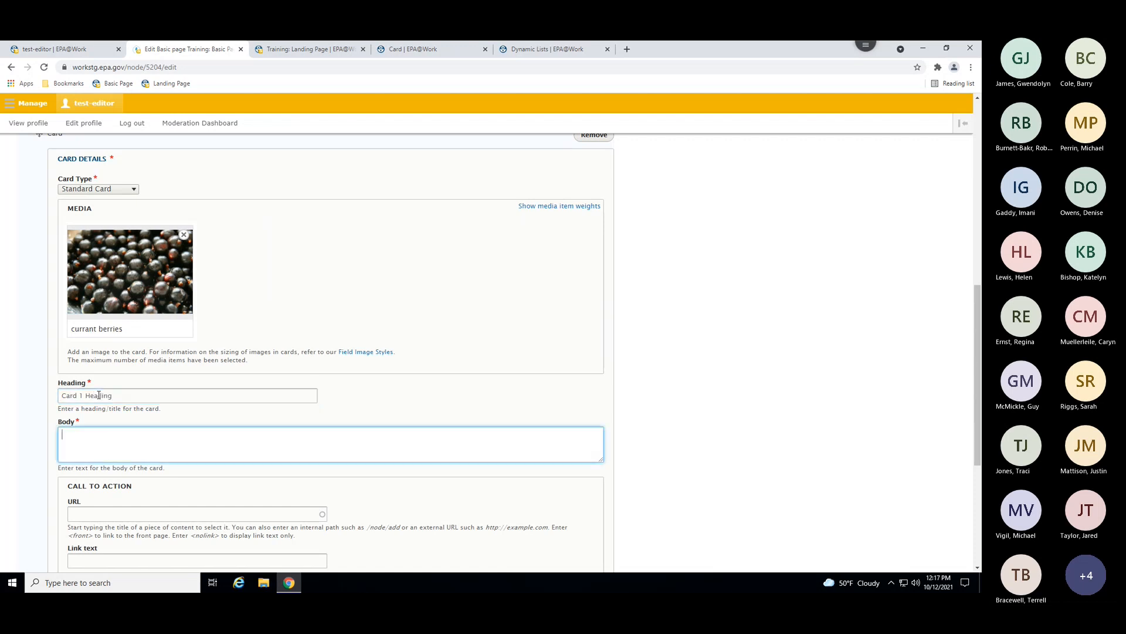
scroll(95, 392, down, 1)
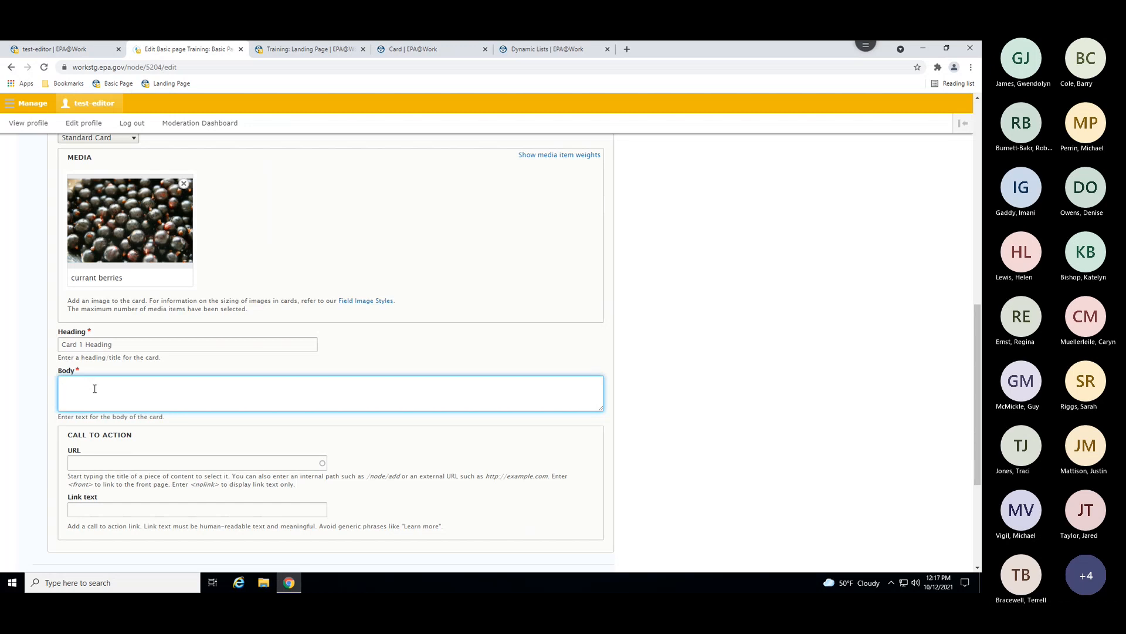
text(Text information for card body)
scroll(124, 412, down, 1)
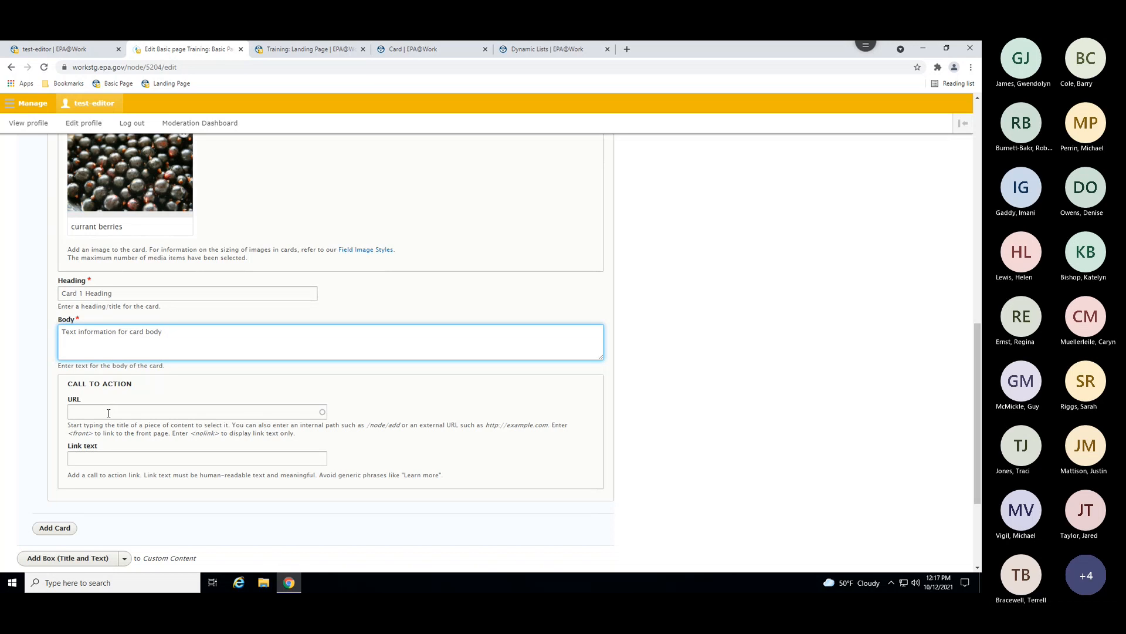
Link the card's call to action to the Style Guide content with the link text "View Style Guide".
click(108, 413)
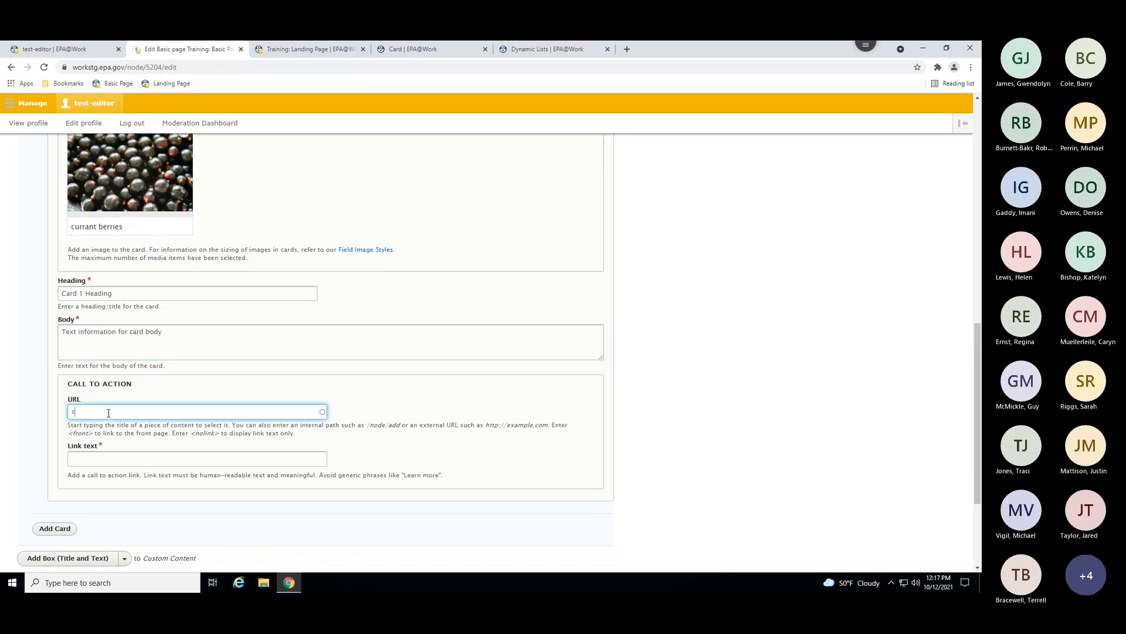
text(style)
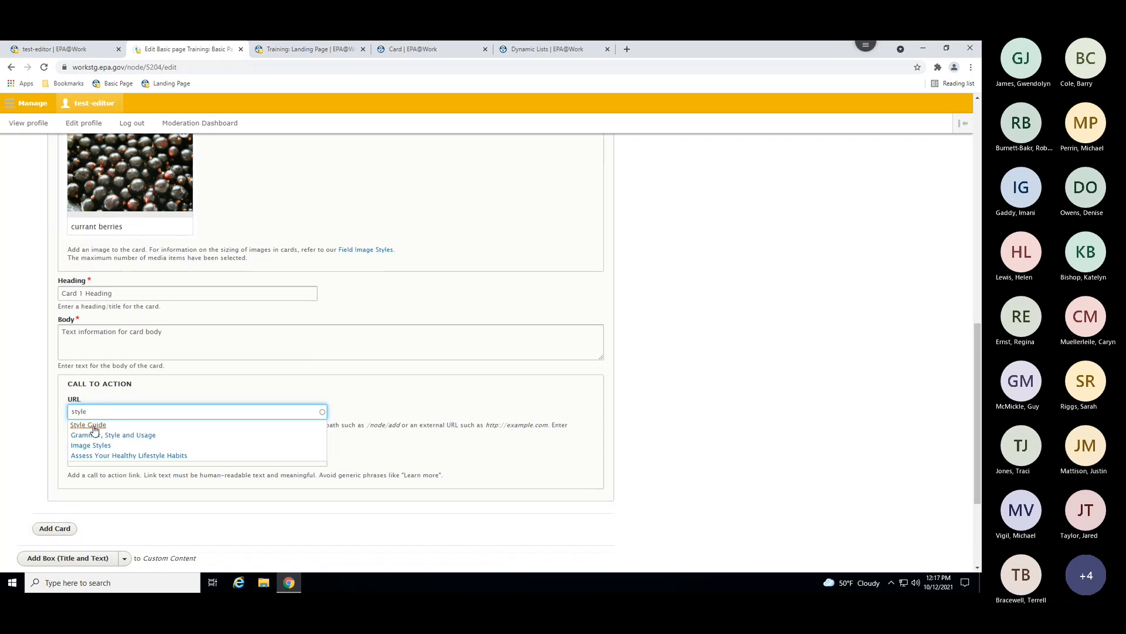
click(100, 429)
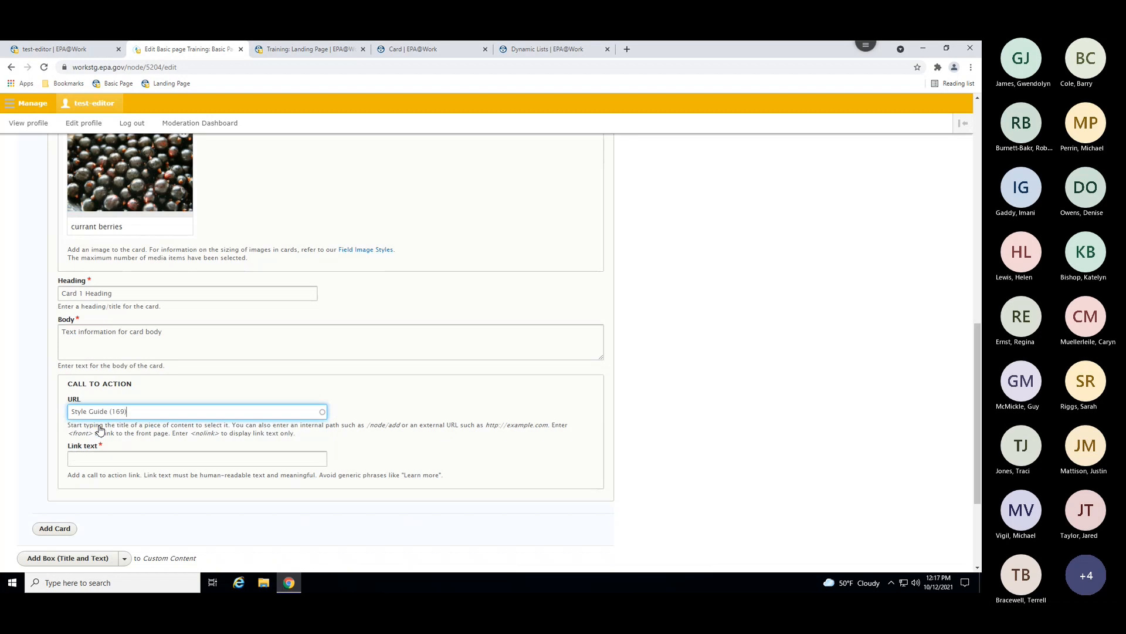
click(129, 458)
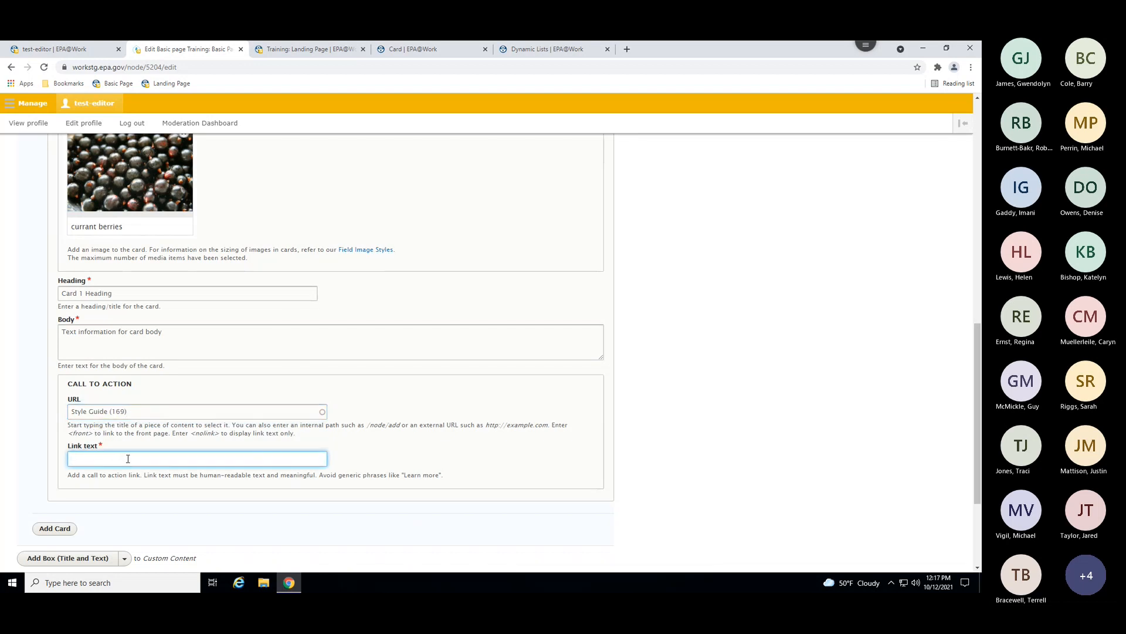
text(View Style Guide)
Save the page in the Published state, confirm publishing, and review the card on the resulting page.
scroll(18, 496, down, 3)
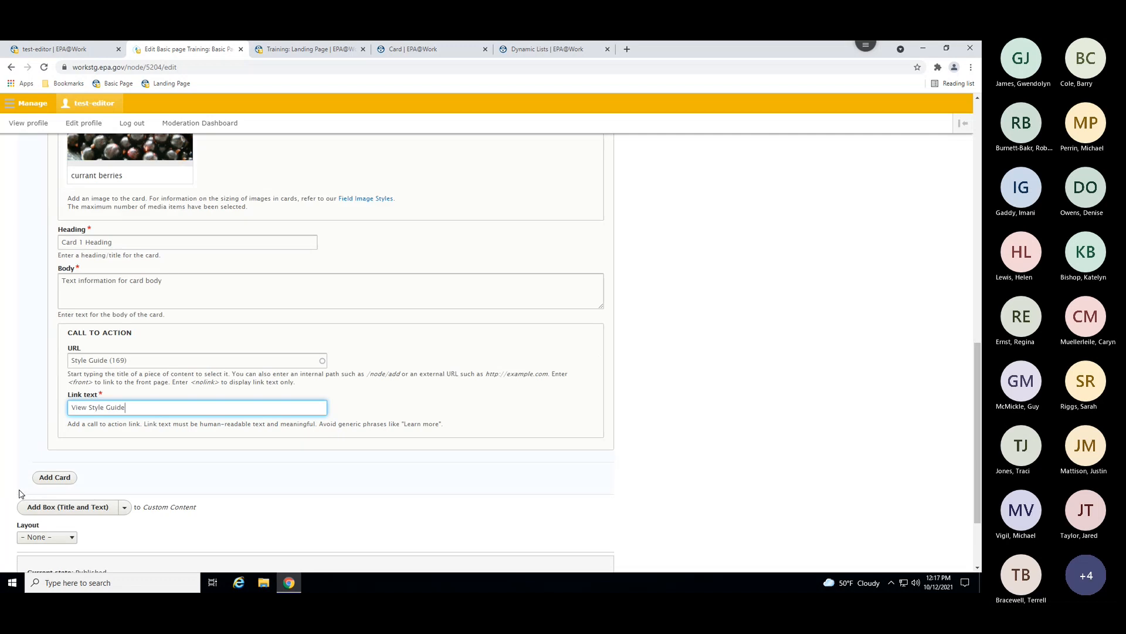
click(35, 521)
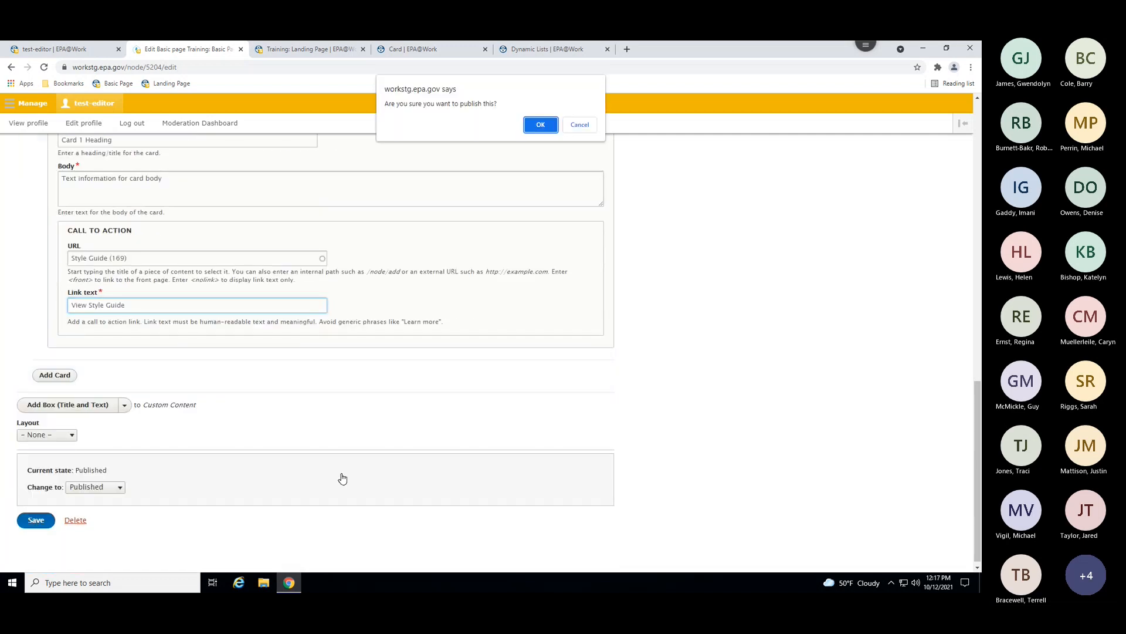
click(541, 125)
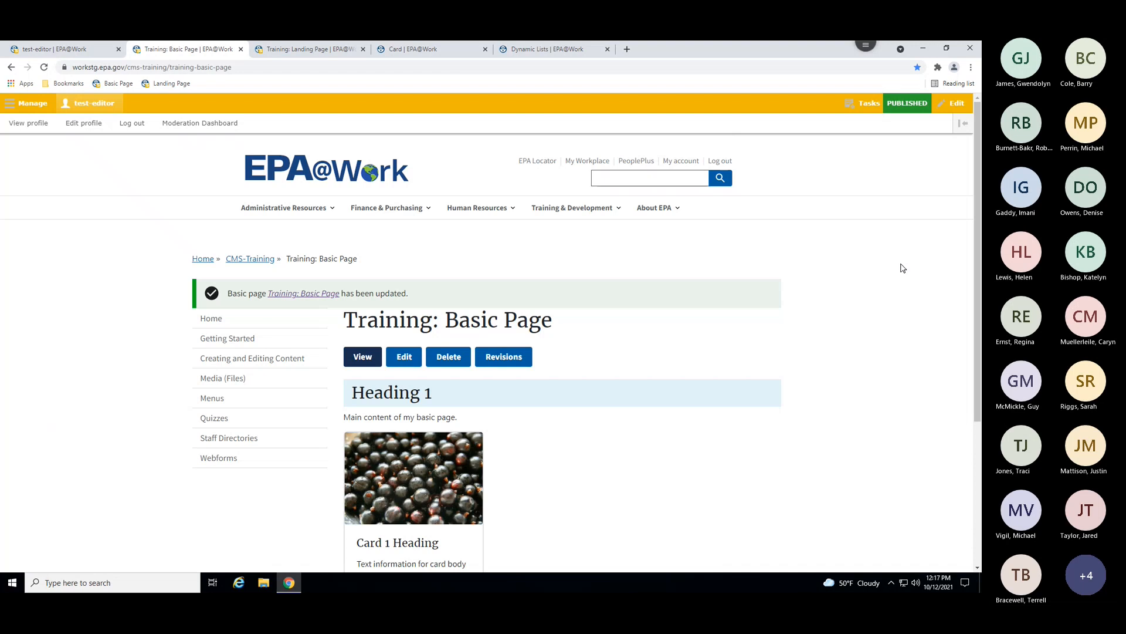
scroll(903, 269, down, 3)
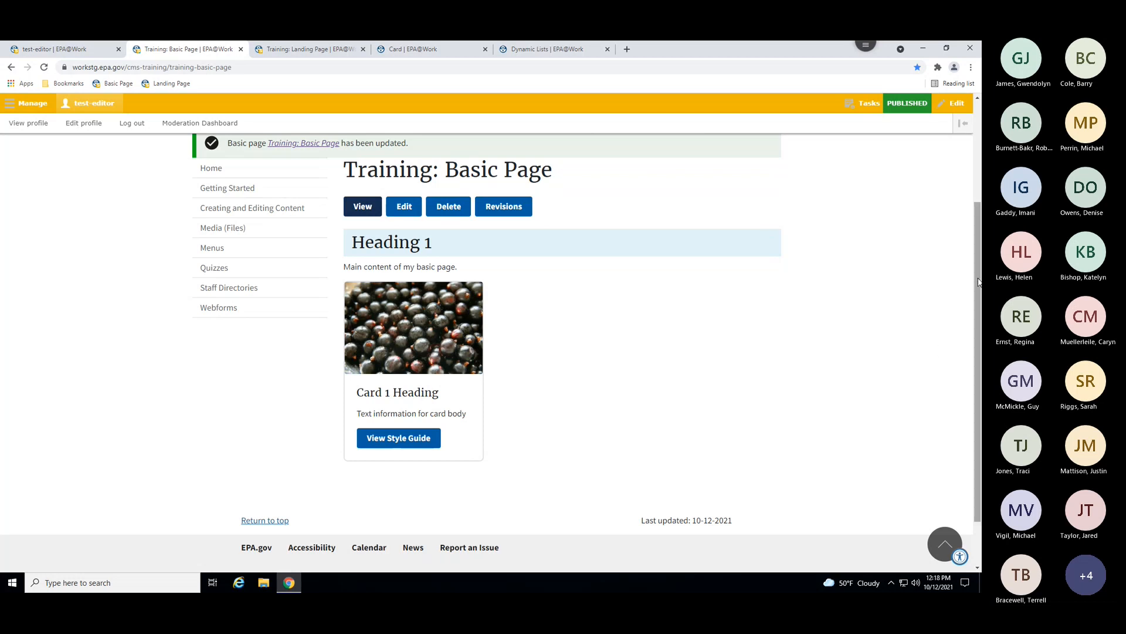
scroll(977, 282, up, 1)
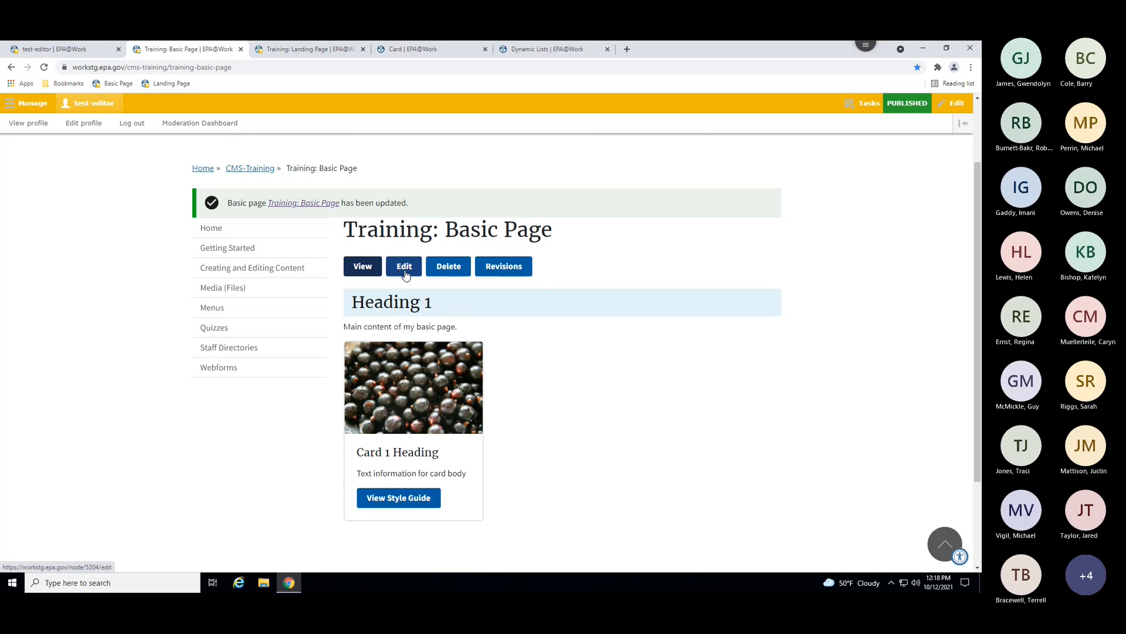
Reopen the Training: Basic Page for editing and open its Cards component down to the end of the first card.
click(404, 273)
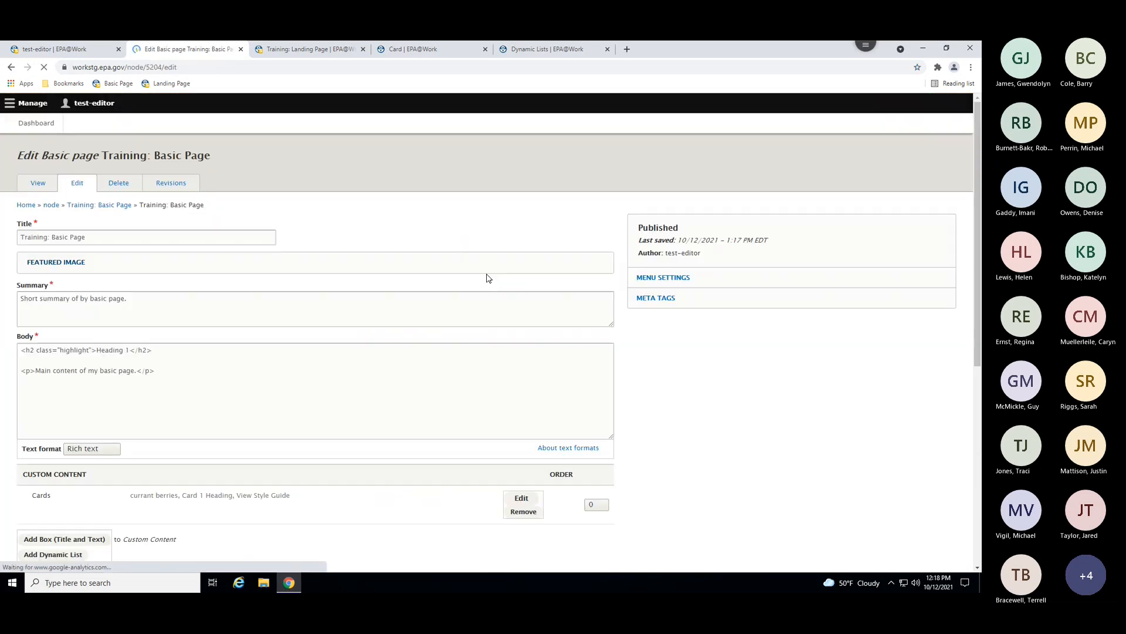
scroll(3, 299, down, 3)
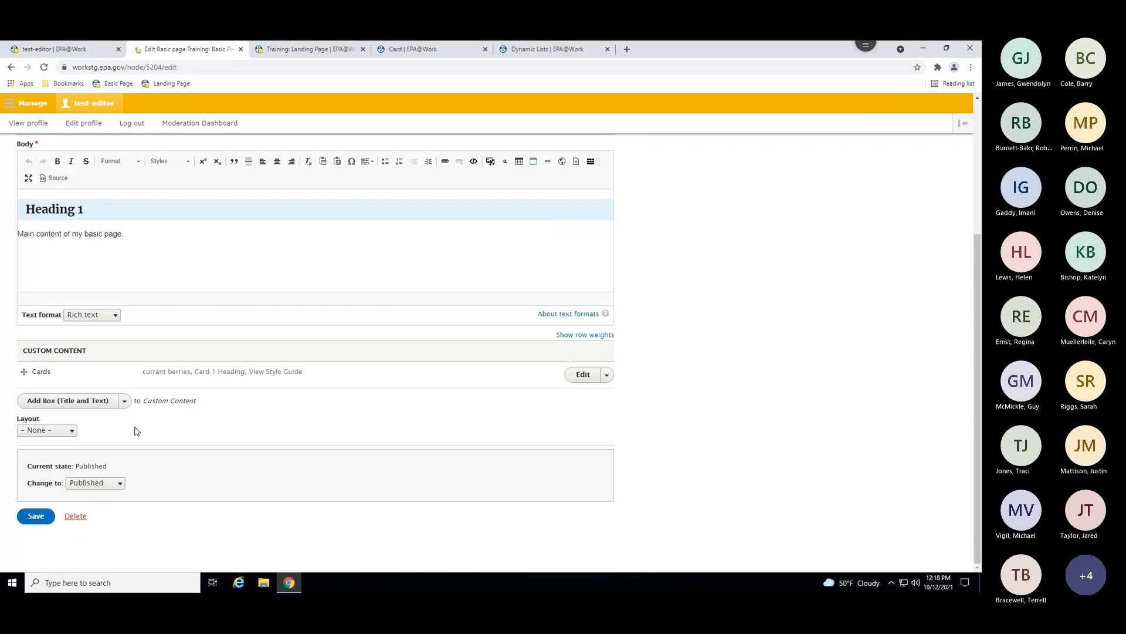
click(585, 380)
scroll(177, 339, down, 1)
scroll(12, 339, down, 5)
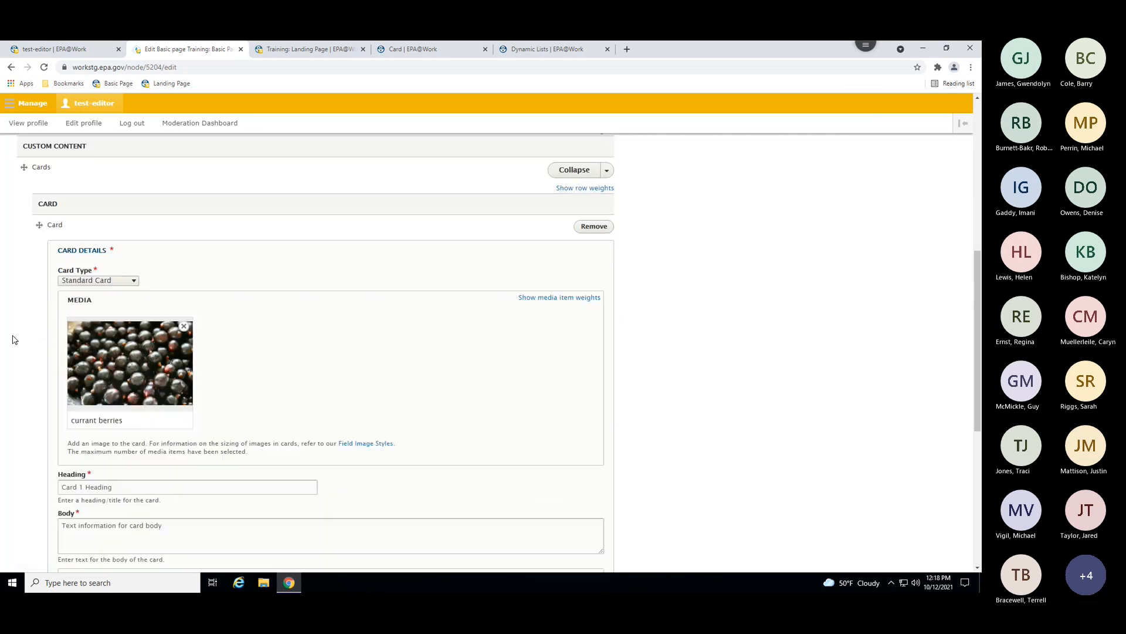
scroll(13, 339, down, 1)
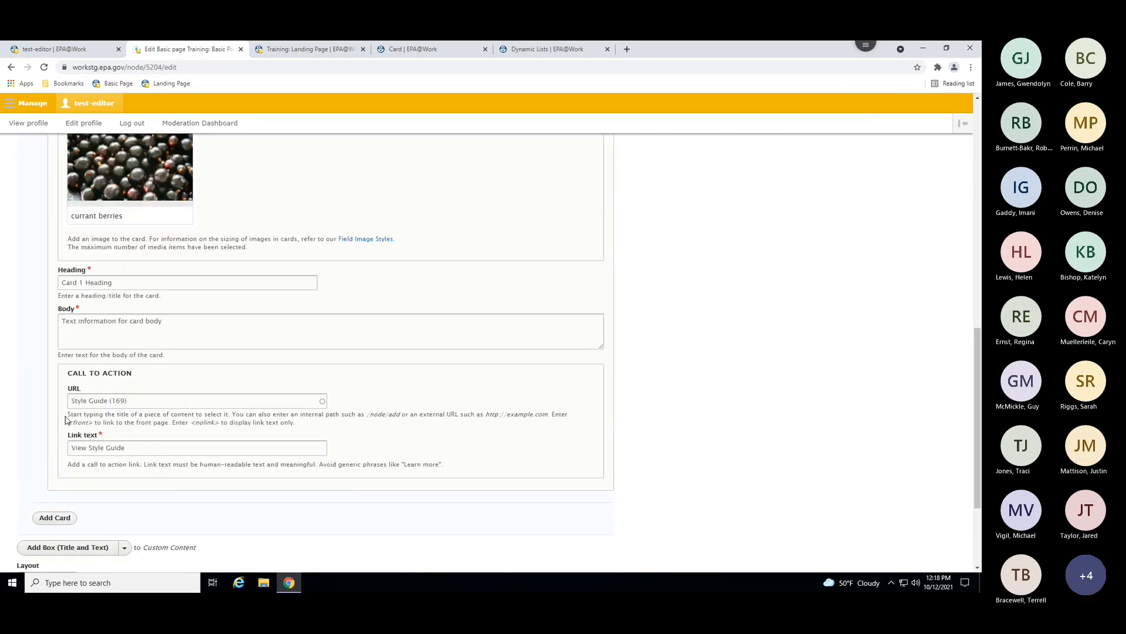
Add a second card to the Cards component and insert the "strawberry" image into it.
click(62, 520)
scroll(159, 401, up, 2)
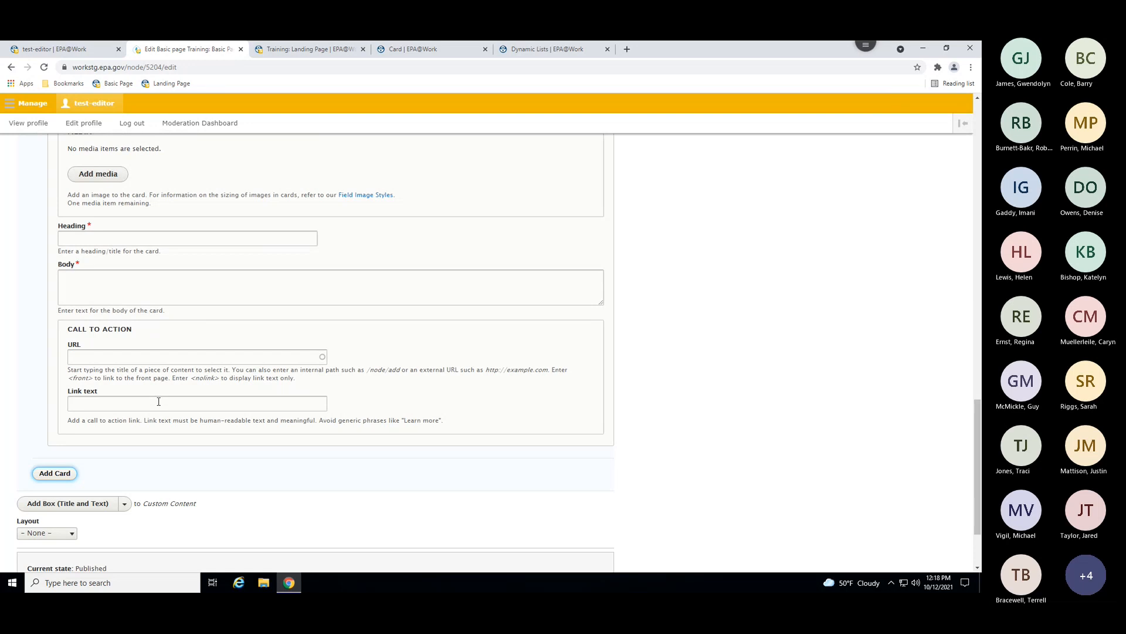
scroll(159, 401, up, 3)
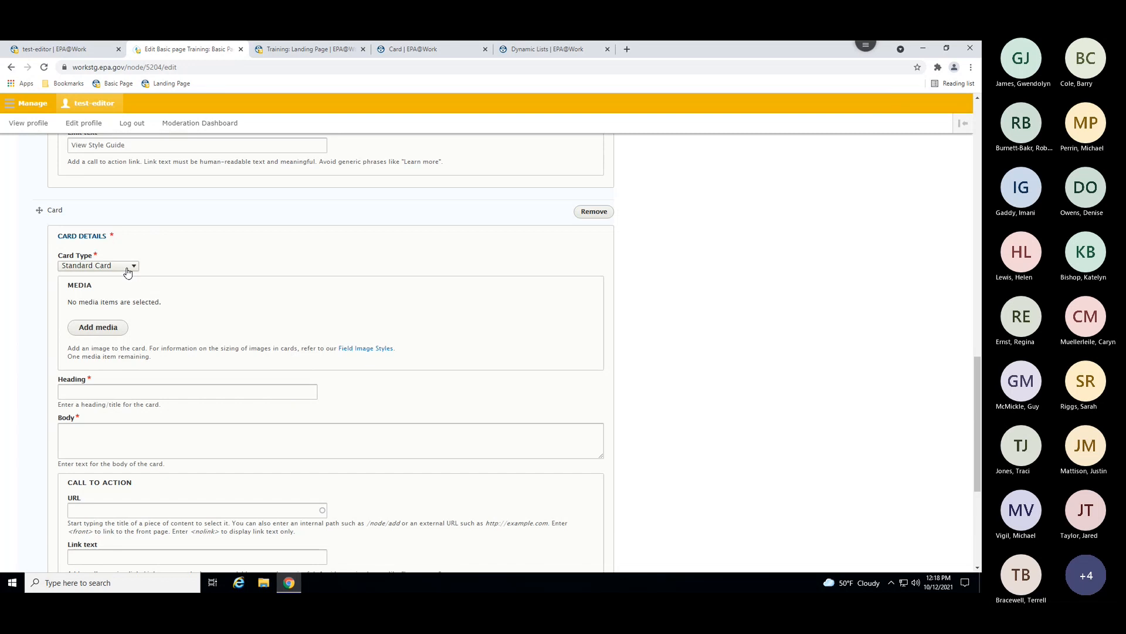
click(107, 330)
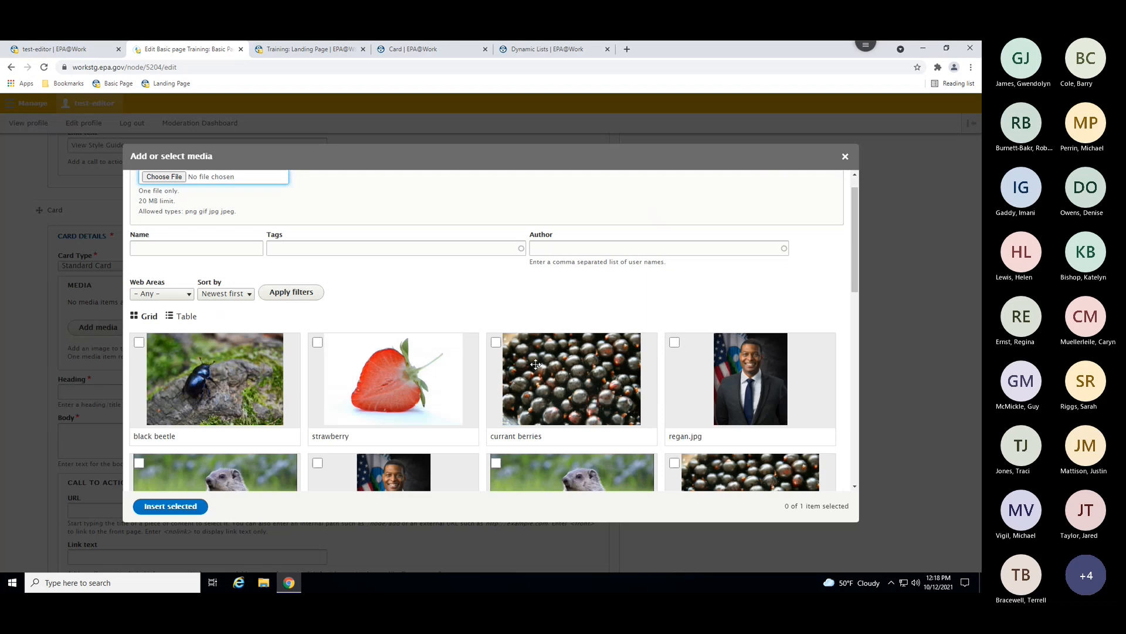
click(318, 345)
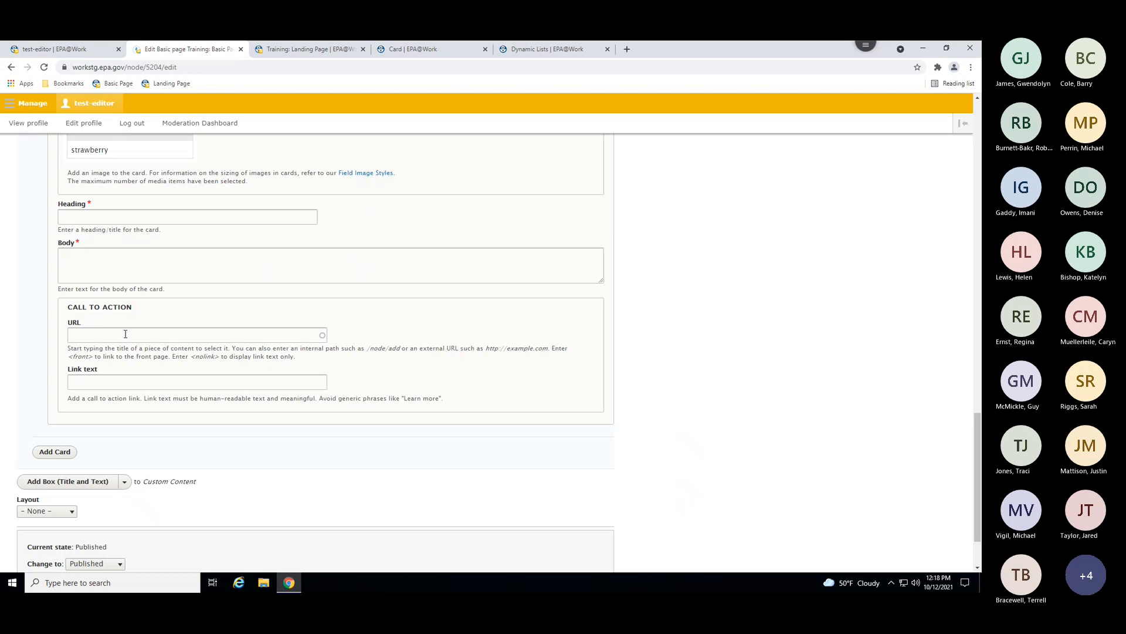
Enter "Card 2 Heading" as the second card's heading and "Card two body information" as its body.
click(93, 263)
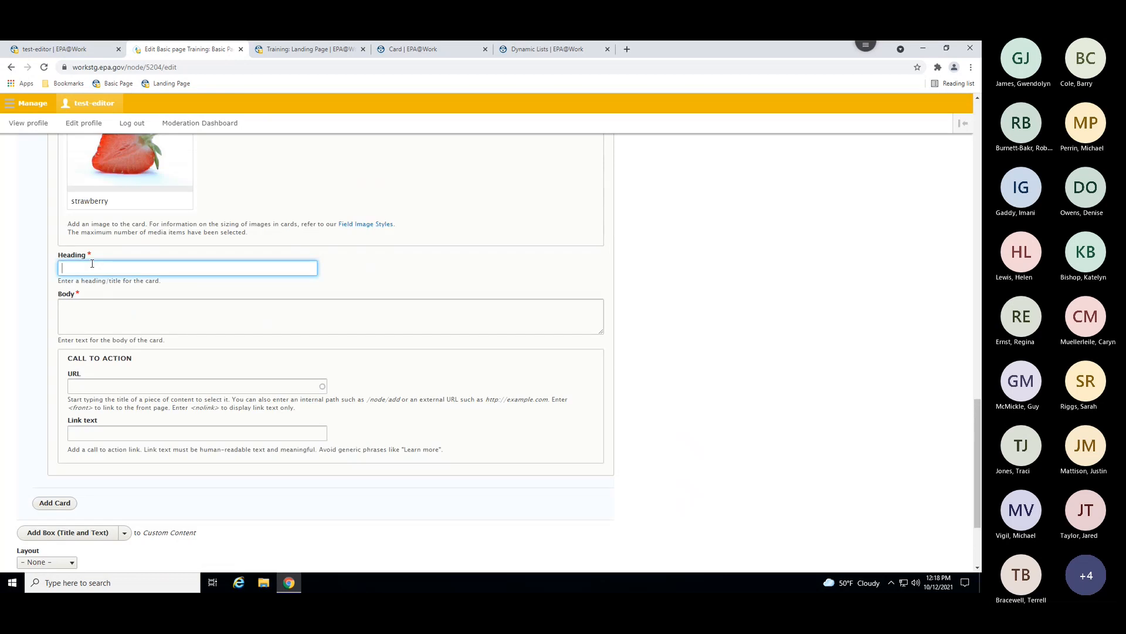
text(Card 2 Heading)
click(172, 310)
text(Card two bod)
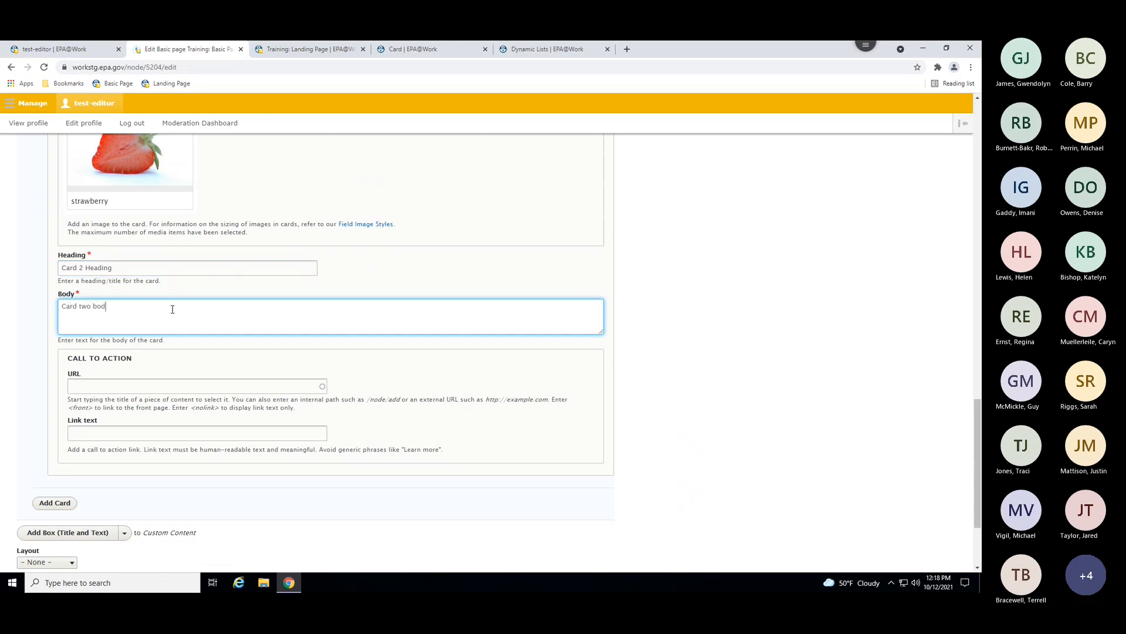
text(y information)
Link the second card's call to action to "Grammar, Style and Usage" with the link text "View Grammar guide".
click(124, 385)
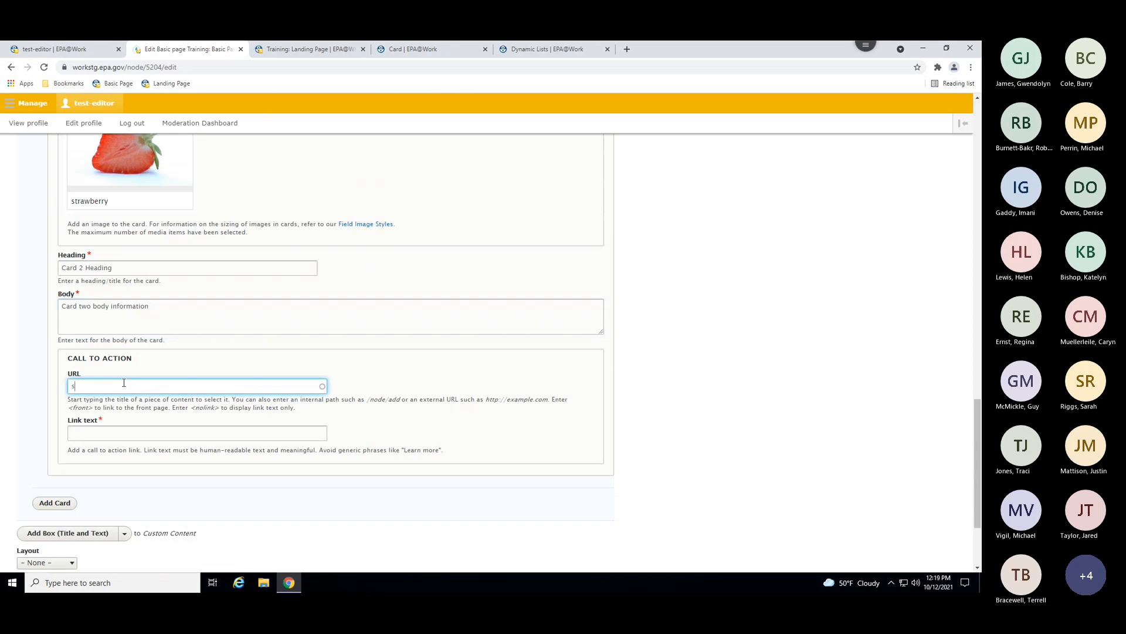
text(s)
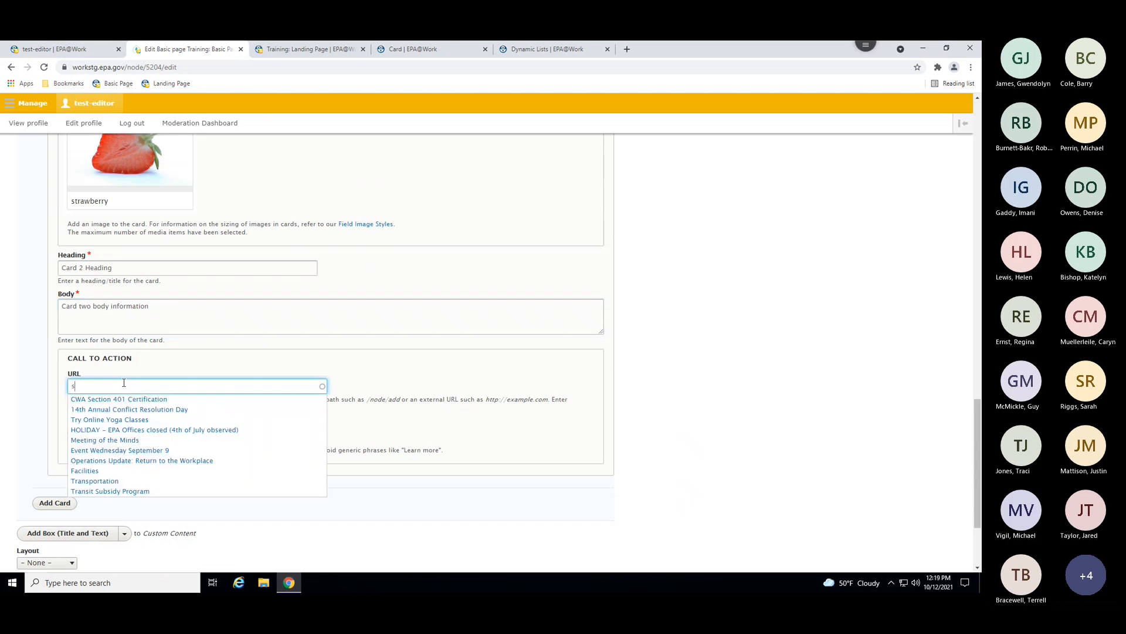
text(tyle)
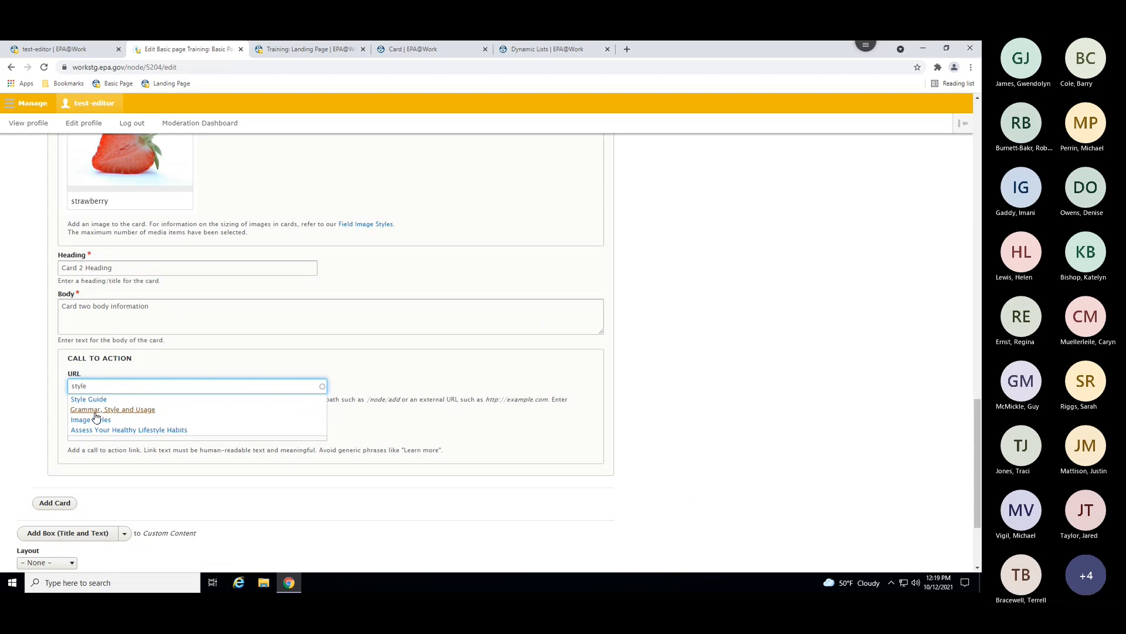
click(93, 409)
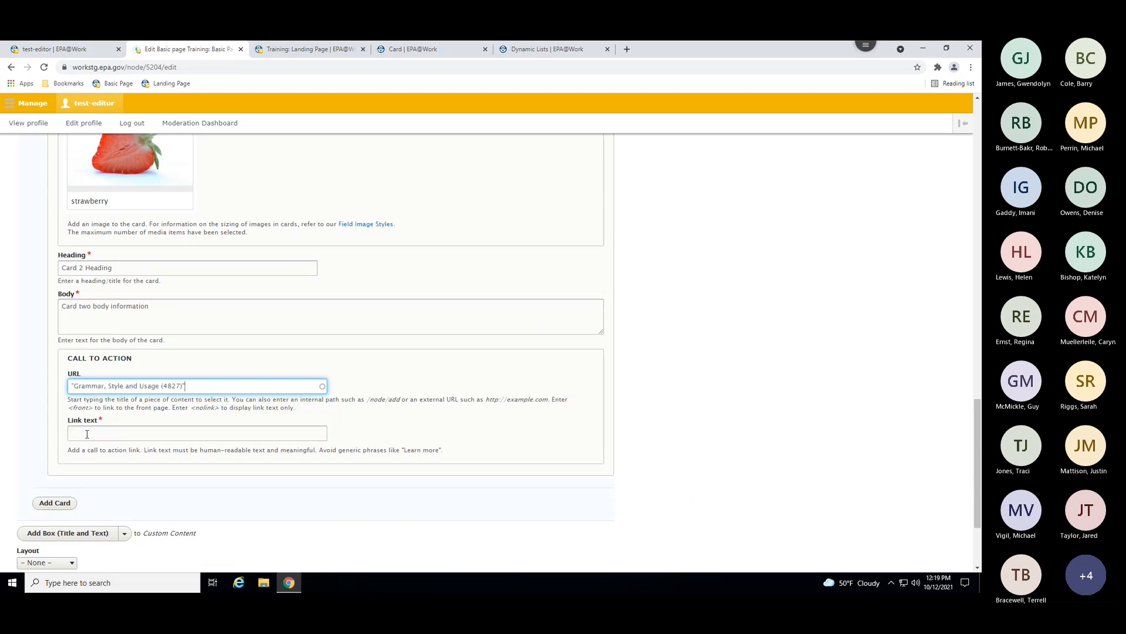
click(90, 433)
text(View Gr)
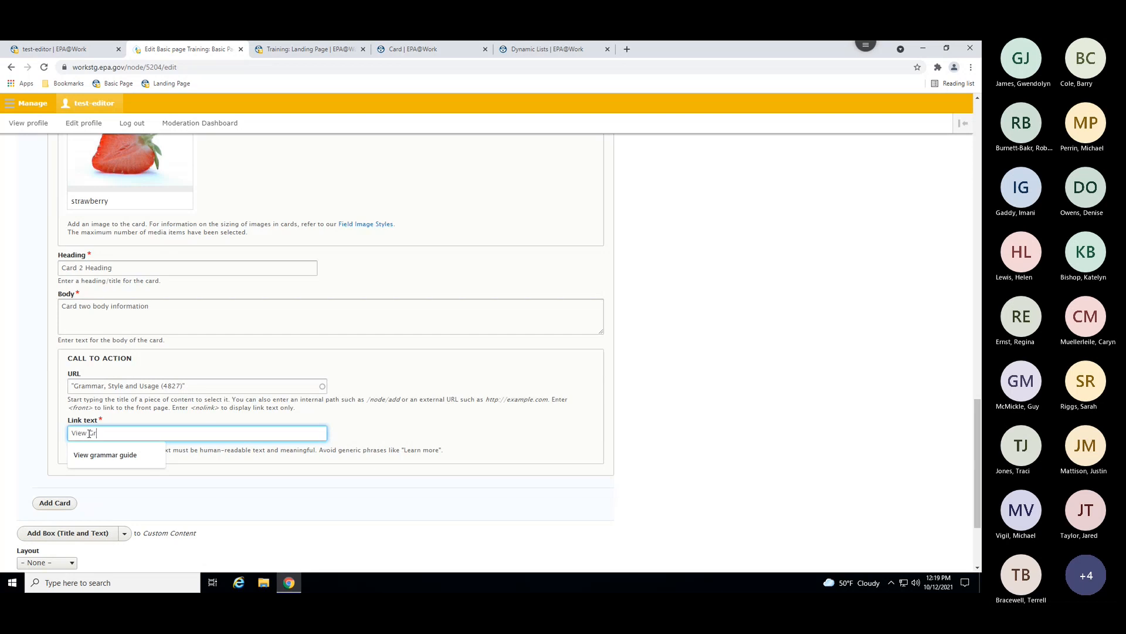
text(ammar guide)
Add a third card to the Cards component and insert the "black beetle" image into it.
click(48, 496)
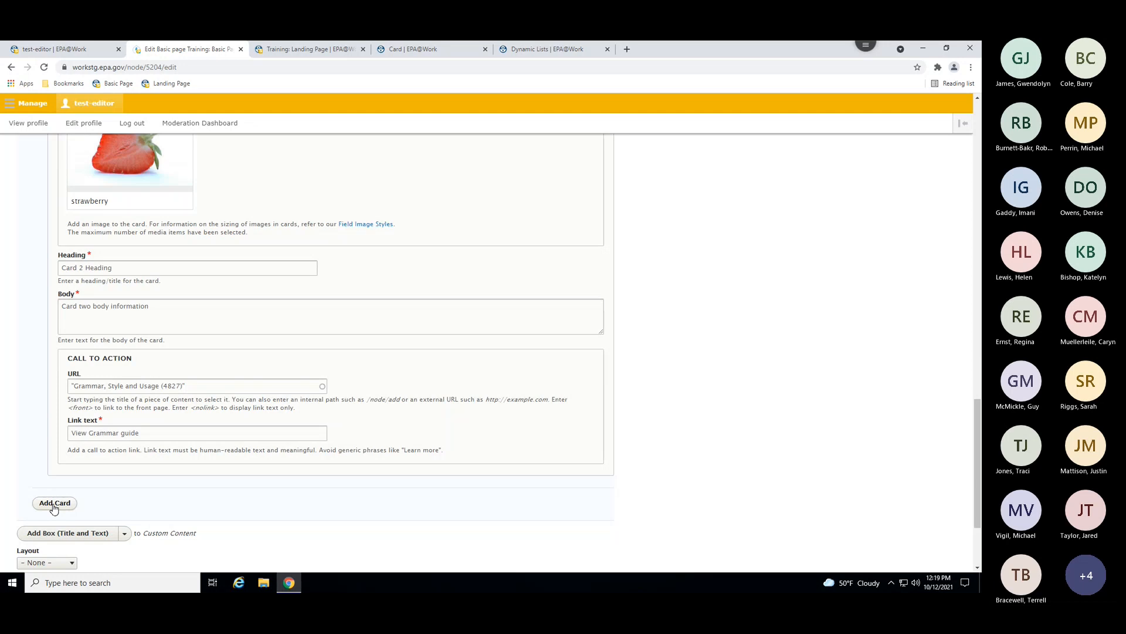
click(54, 504)
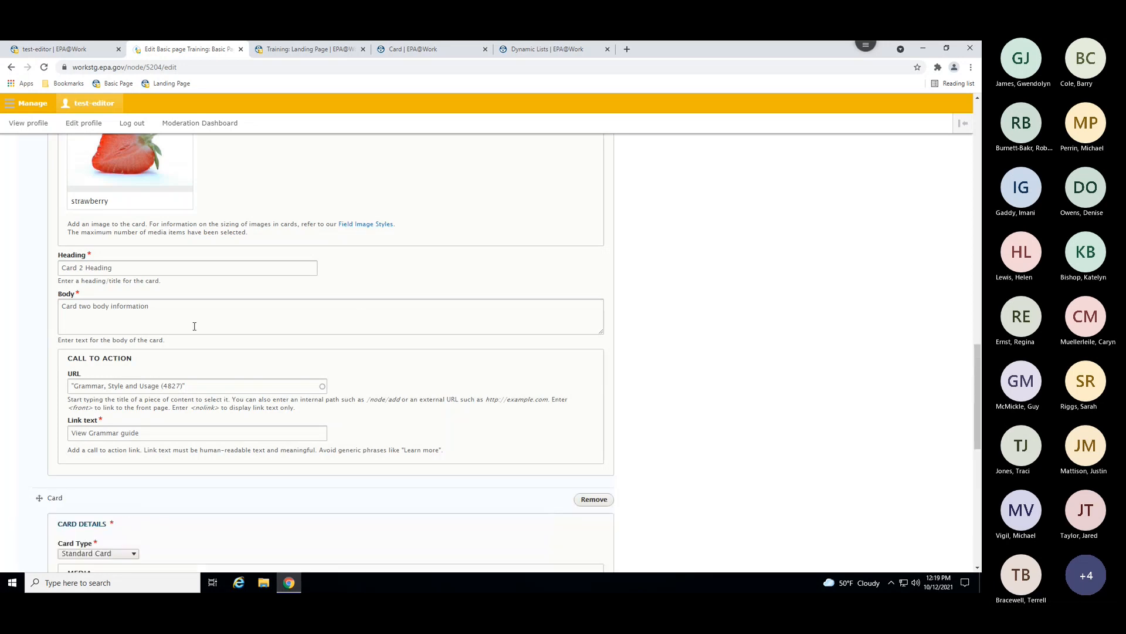
scroll(189, 326, down, 5)
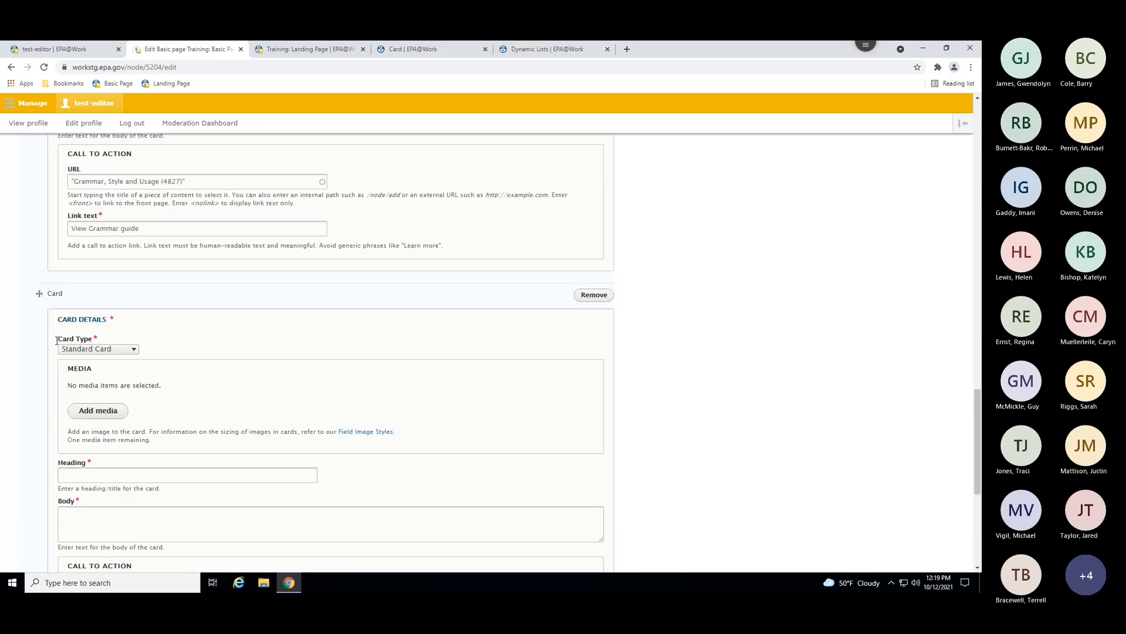
scroll(66, 340, down, 1)
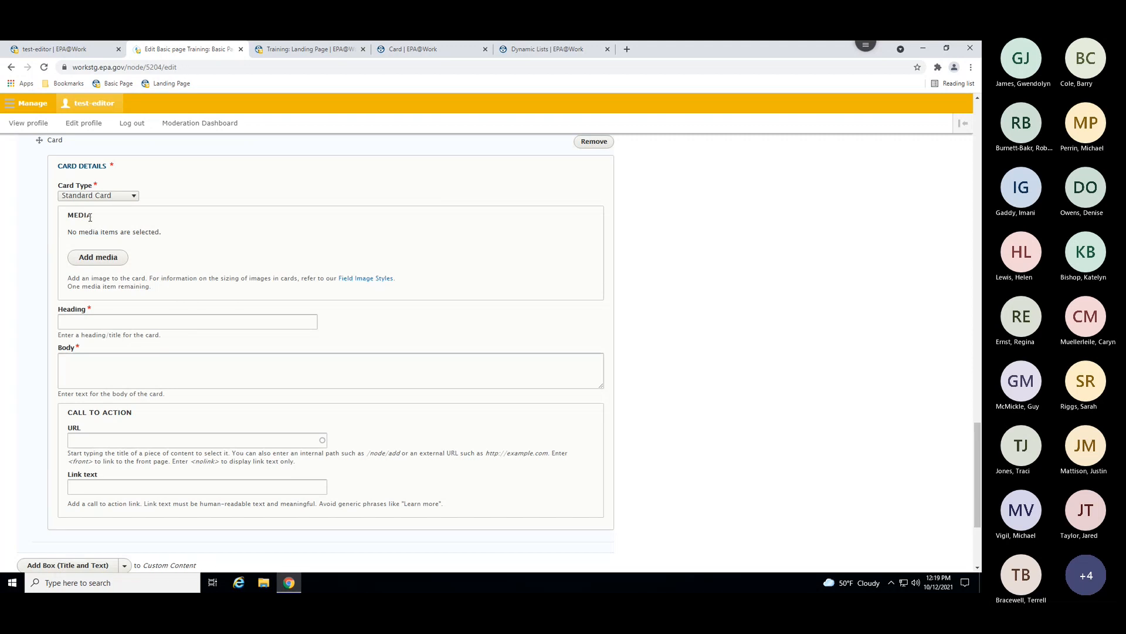
click(105, 265)
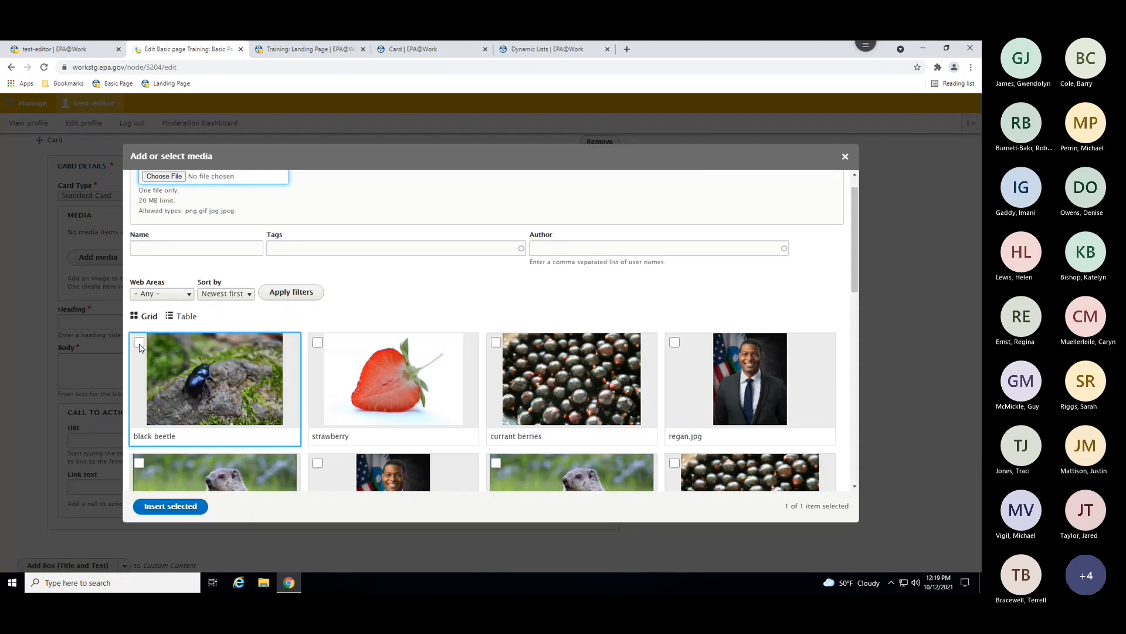
click(140, 342)
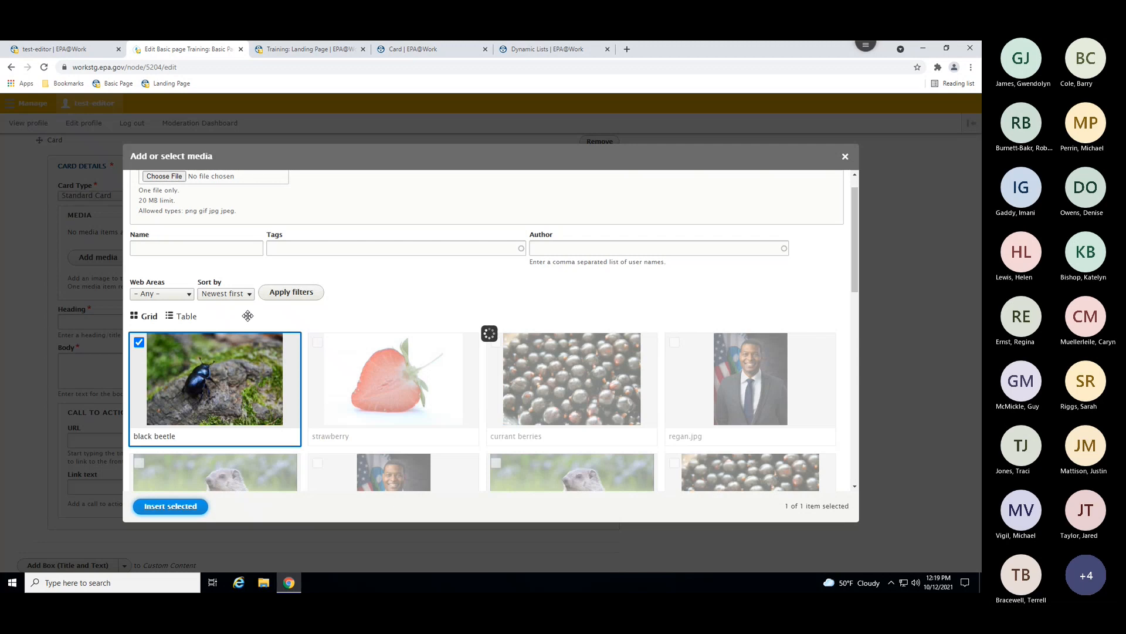
Enter "Card 3 Heading" as the third card's heading and "Card 3 body information" as its body.
click(85, 402)
text(Card)
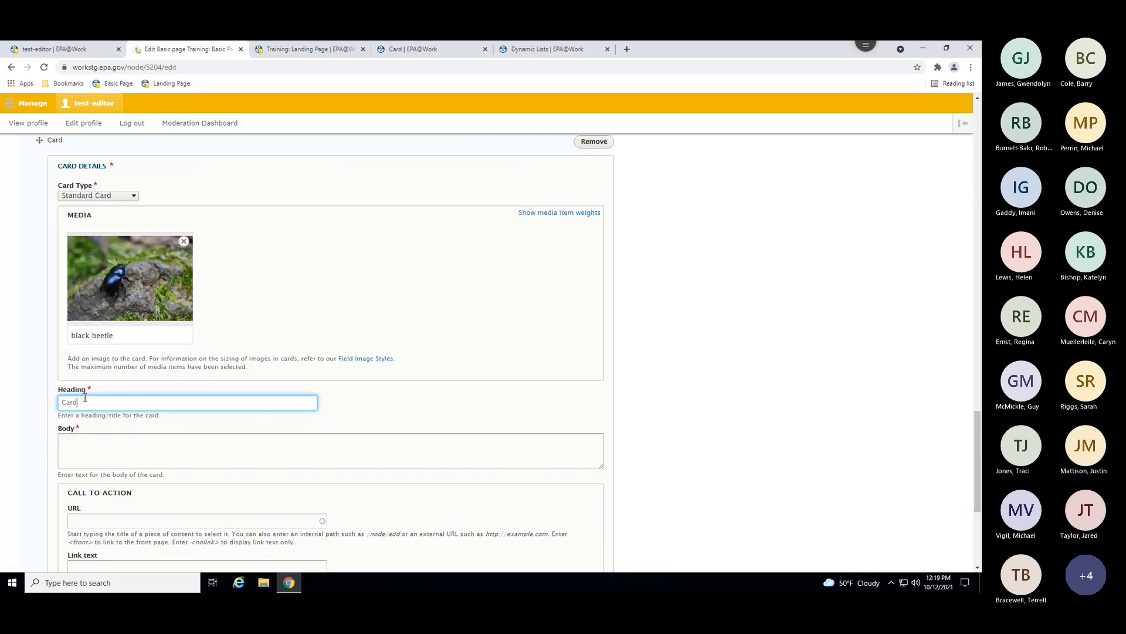
text( 3 Headig)
key(BackSpace)
text(ng)
click(112, 450)
text(Card )
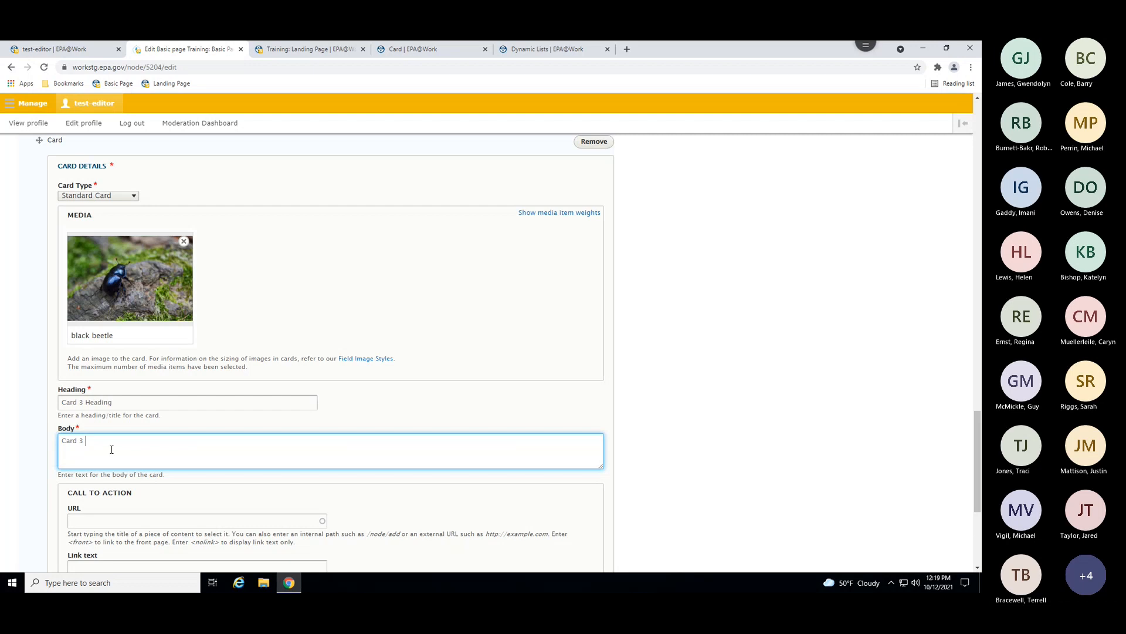
text(3 body information)
Link the third card's call to action to "Intranet Guide" with the link text "View intranet guide".
scroll(96, 422, down, 2)
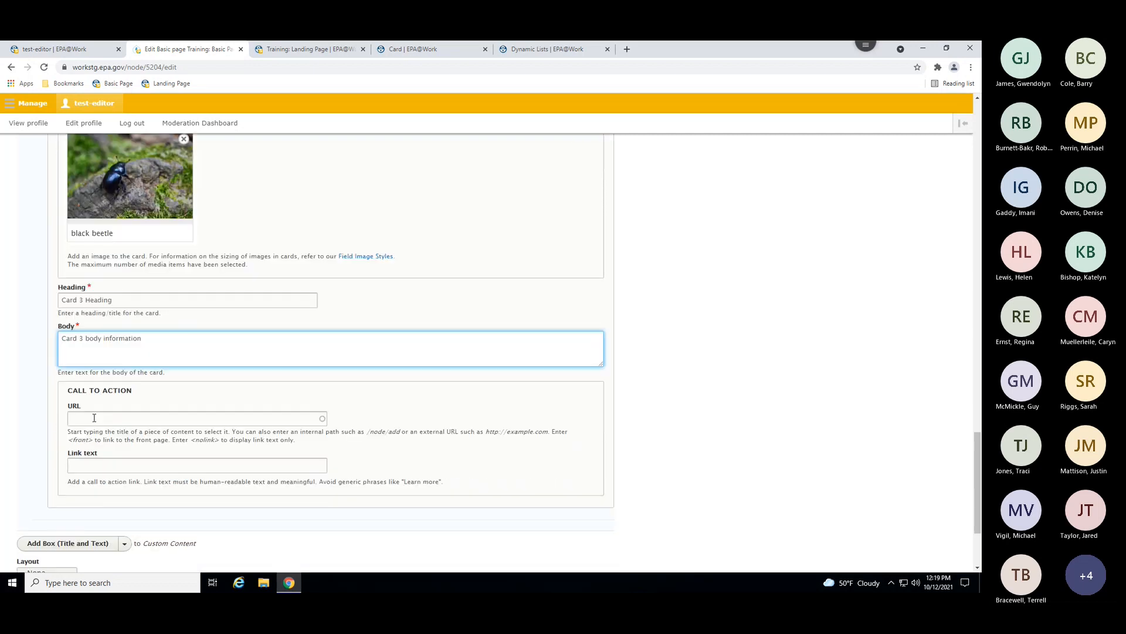
click(94, 418)
text(guide)
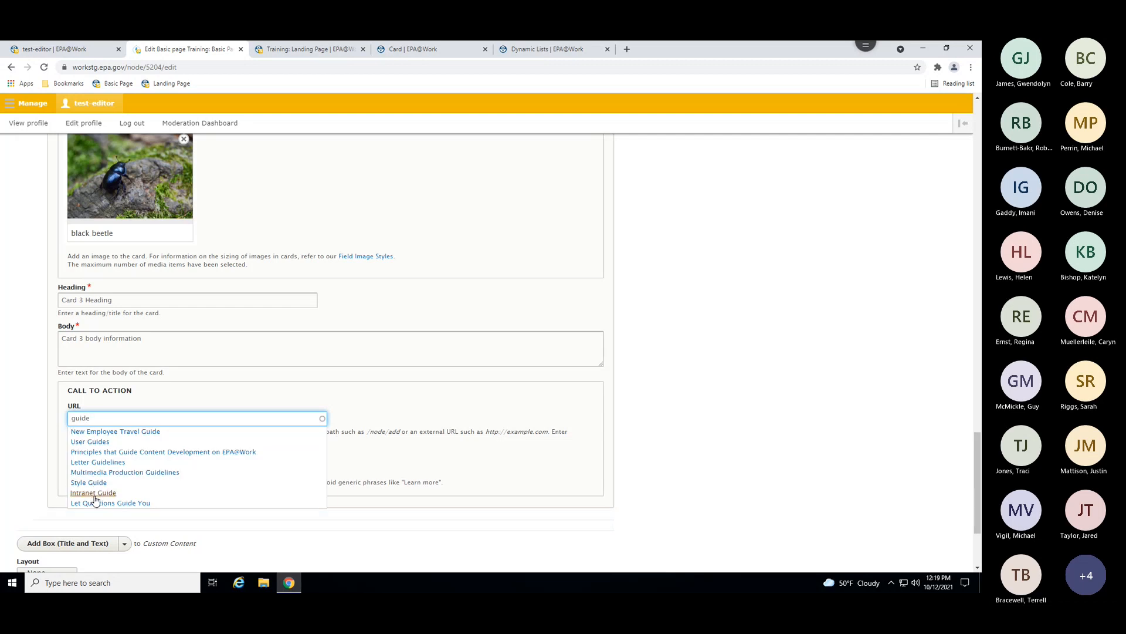
click(94, 493)
click(97, 465)
text(View )
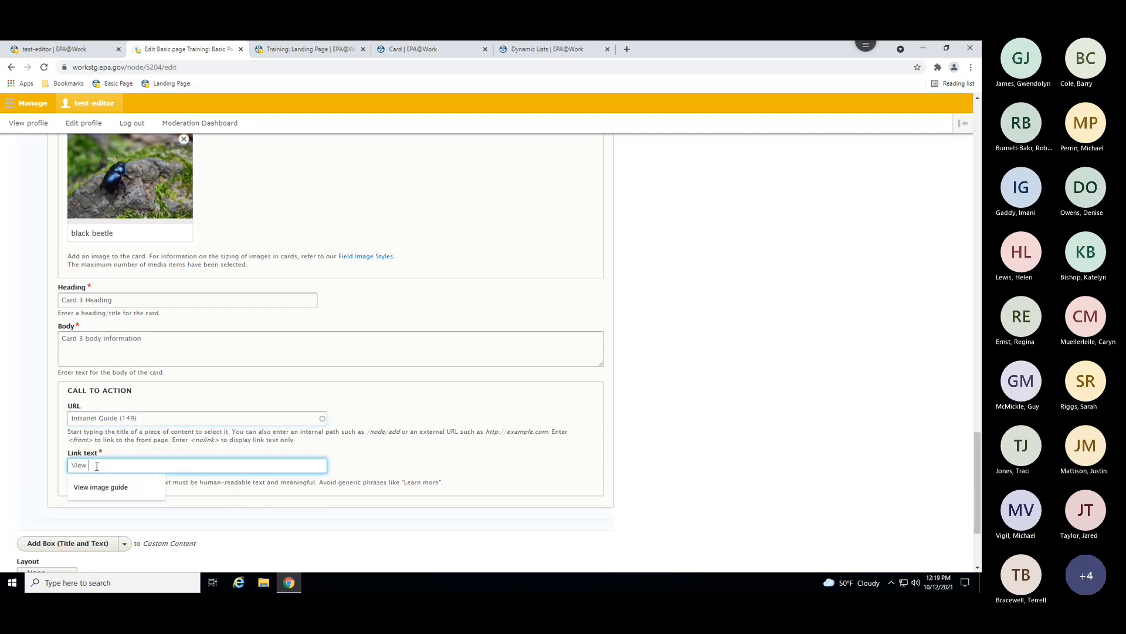
text(intranet )
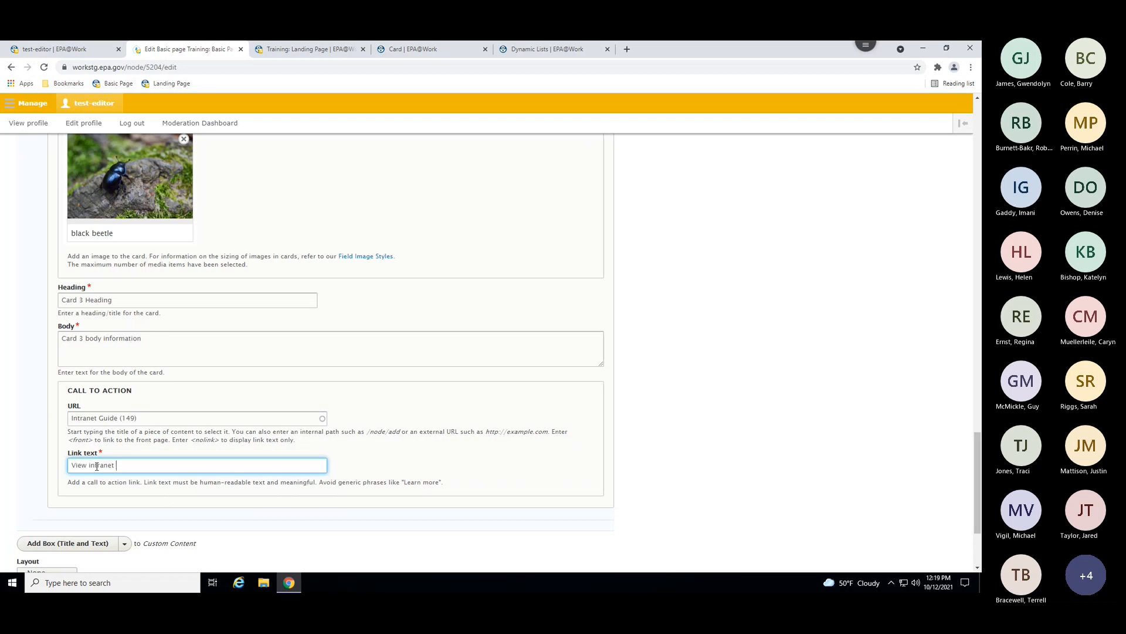
text(guide)
Save the page with its three cards, confirm publishing, and review the row of cards on the published page.
scroll(49, 522, down, 1)
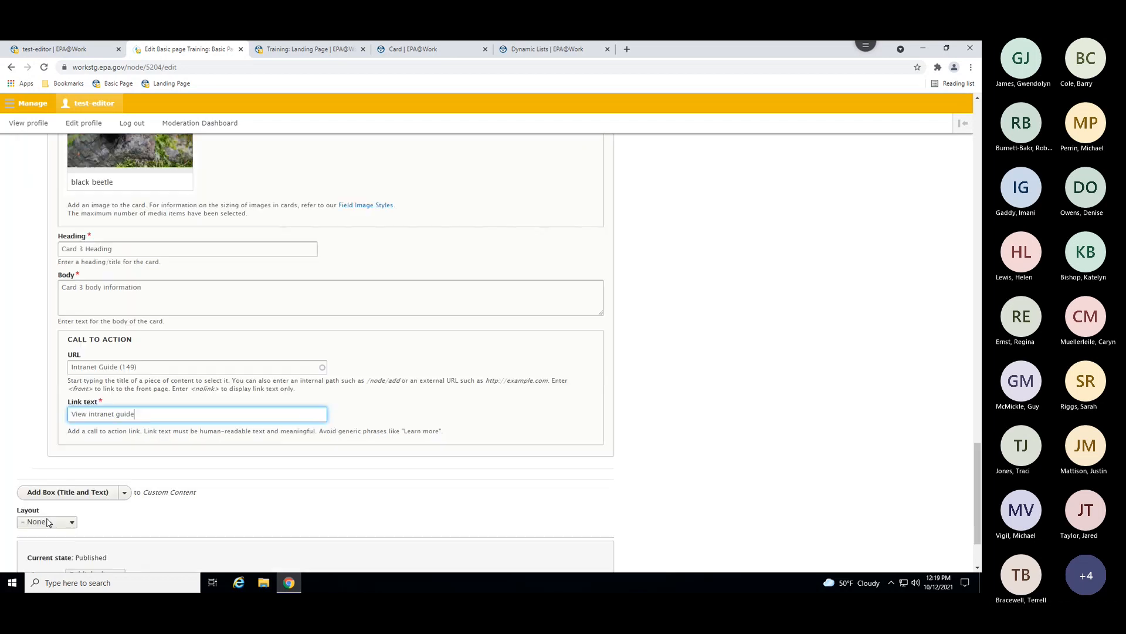
scroll(26, 494, down, 1)
scroll(25, 494, down, 1)
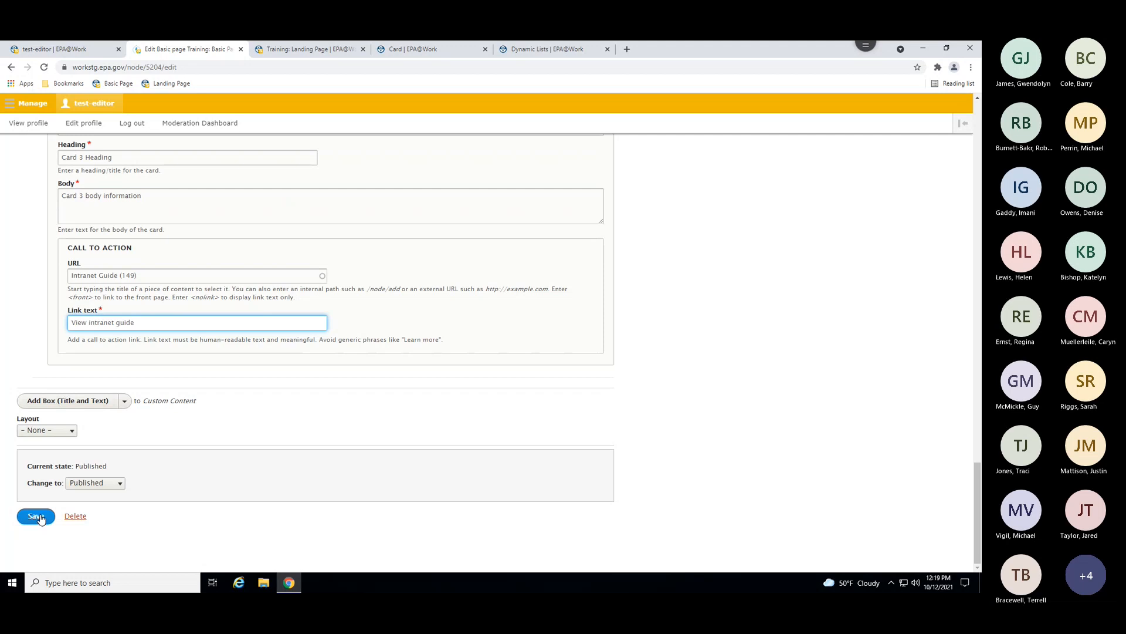
click(36, 516)
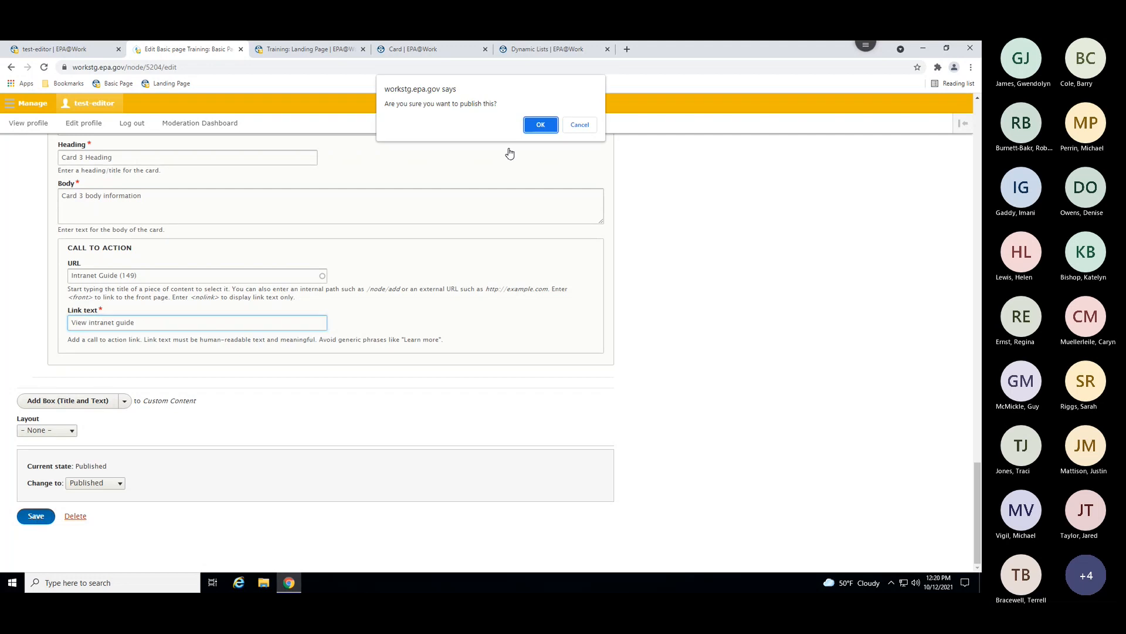
click(533, 134)
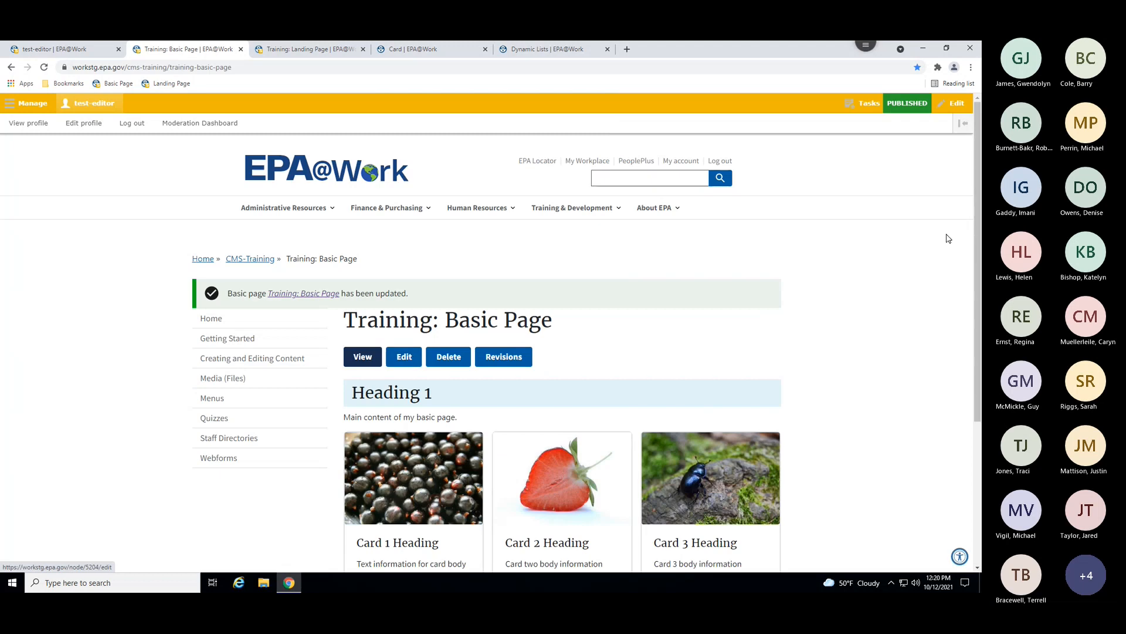
scroll(962, 270, down, 3)
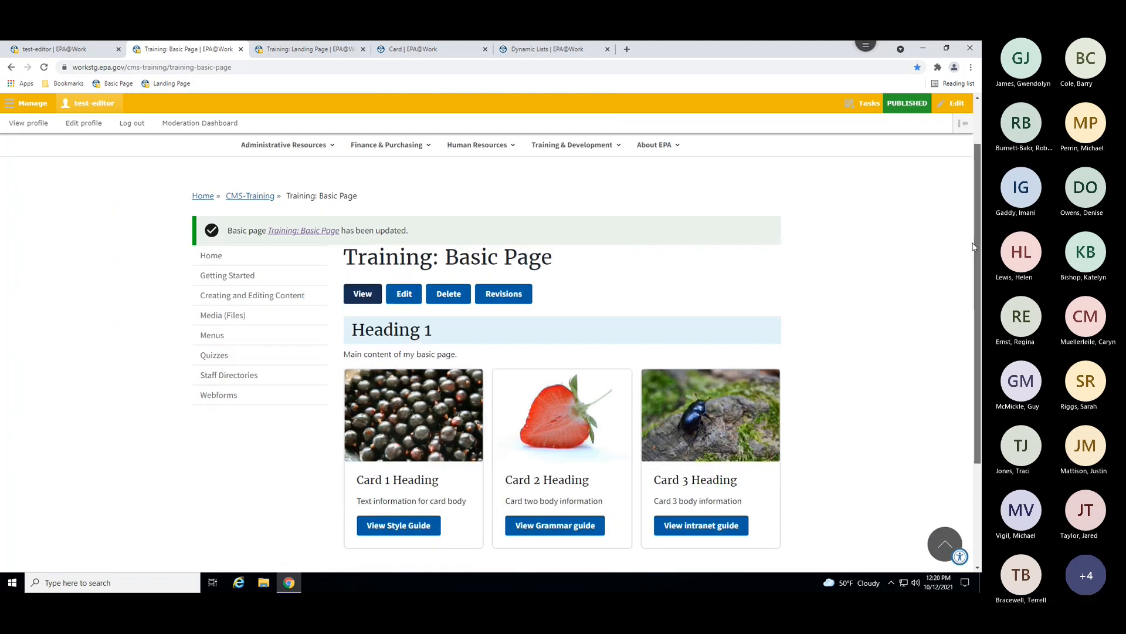
scroll(969, 294, down, 1)
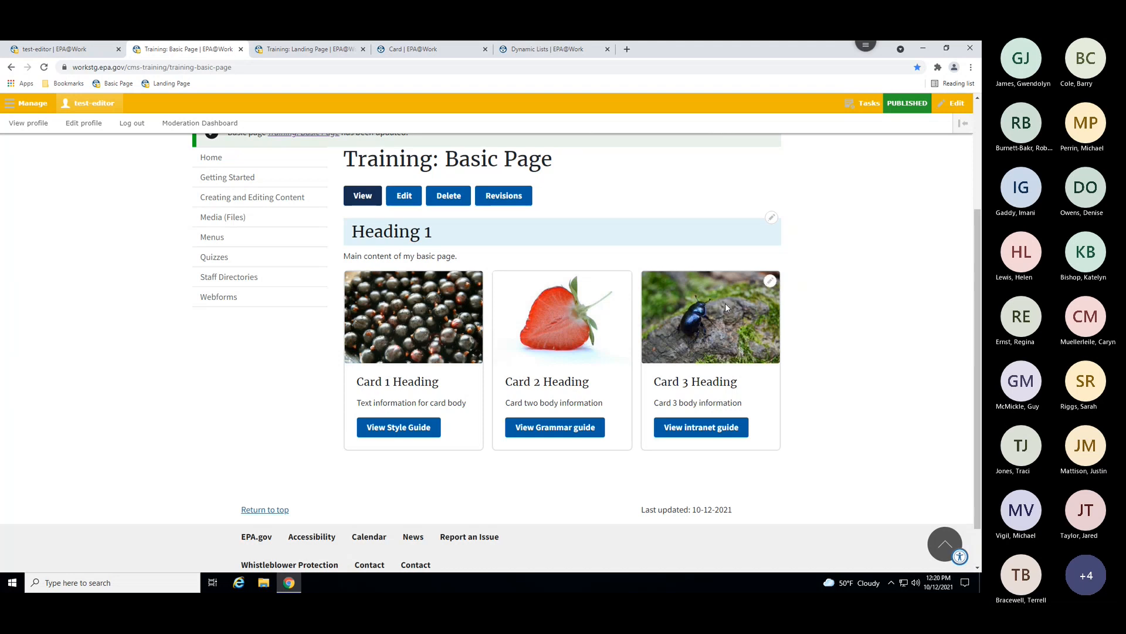
Reopen the Training: Basic Page for editing and add a Dynamic List to its custom content with the header "Articles List".
click(405, 200)
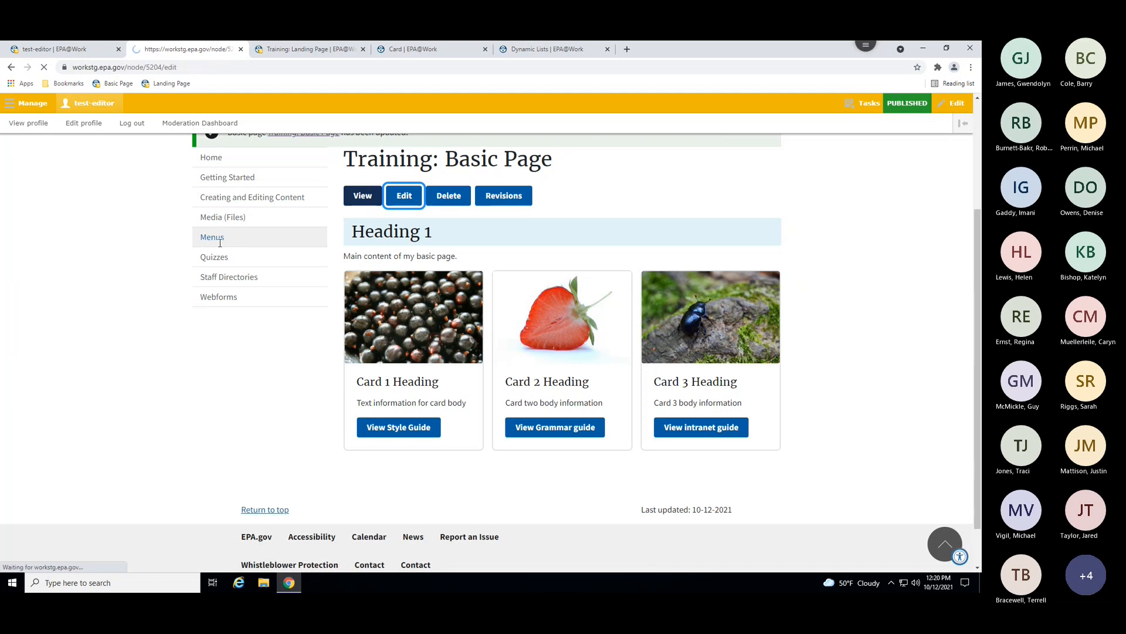
scroll(7, 320, down, 3)
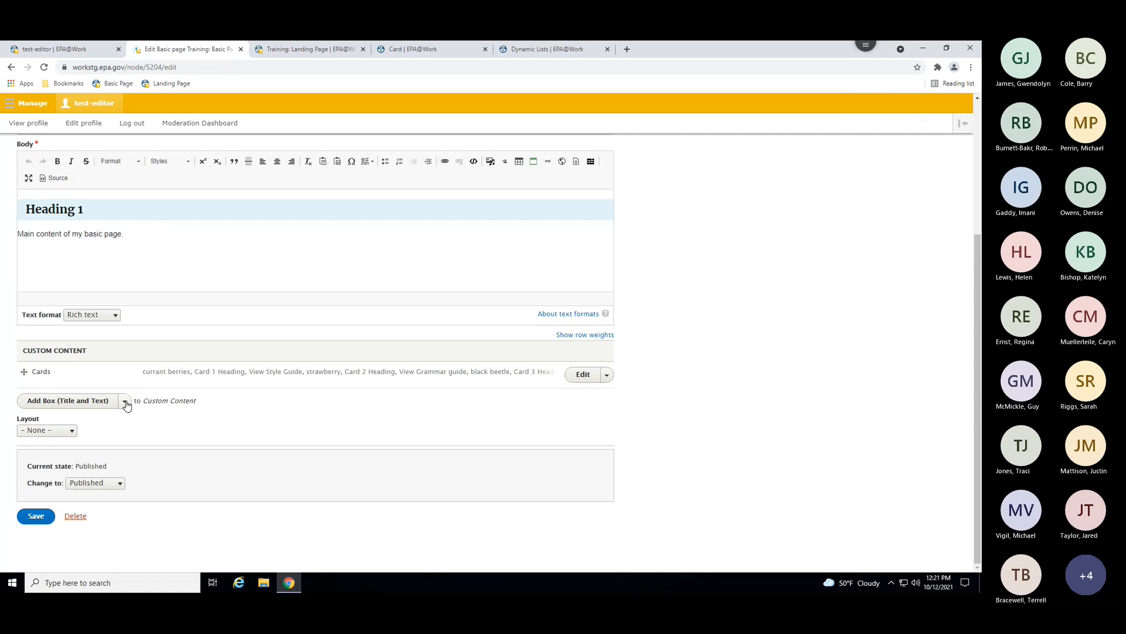
click(125, 402)
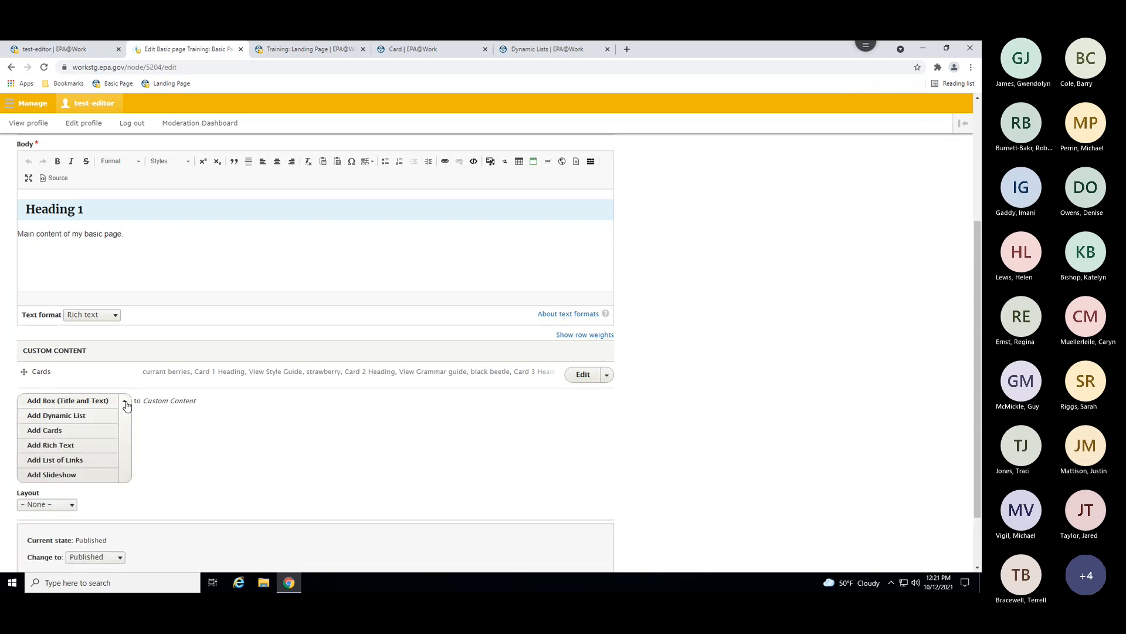
click(58, 417)
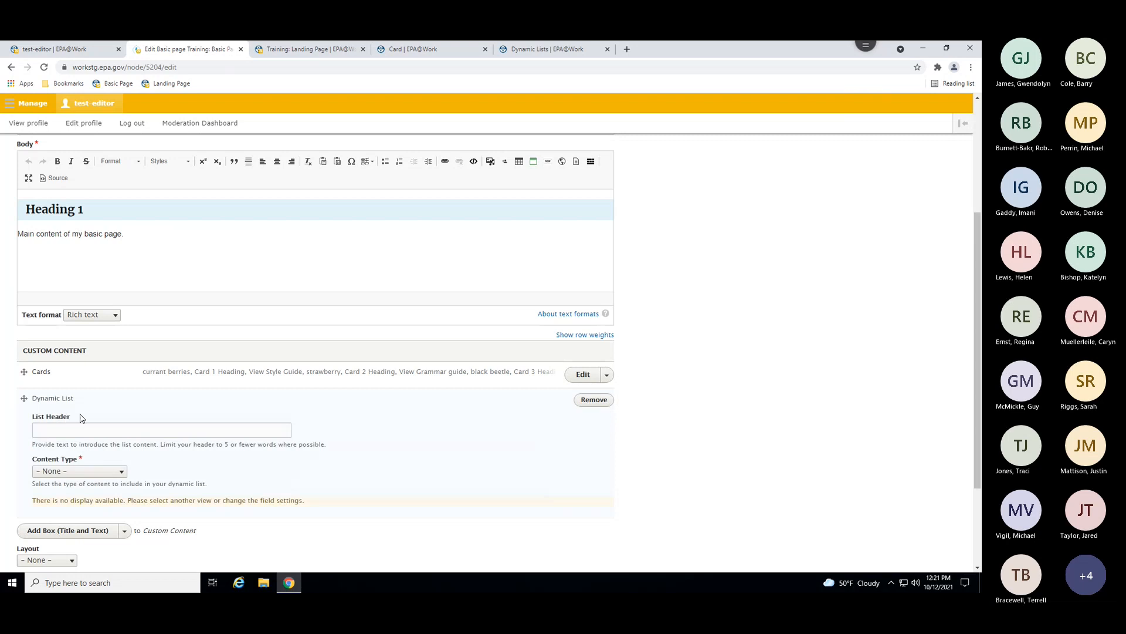
scroll(26, 431, down, 1)
click(58, 379)
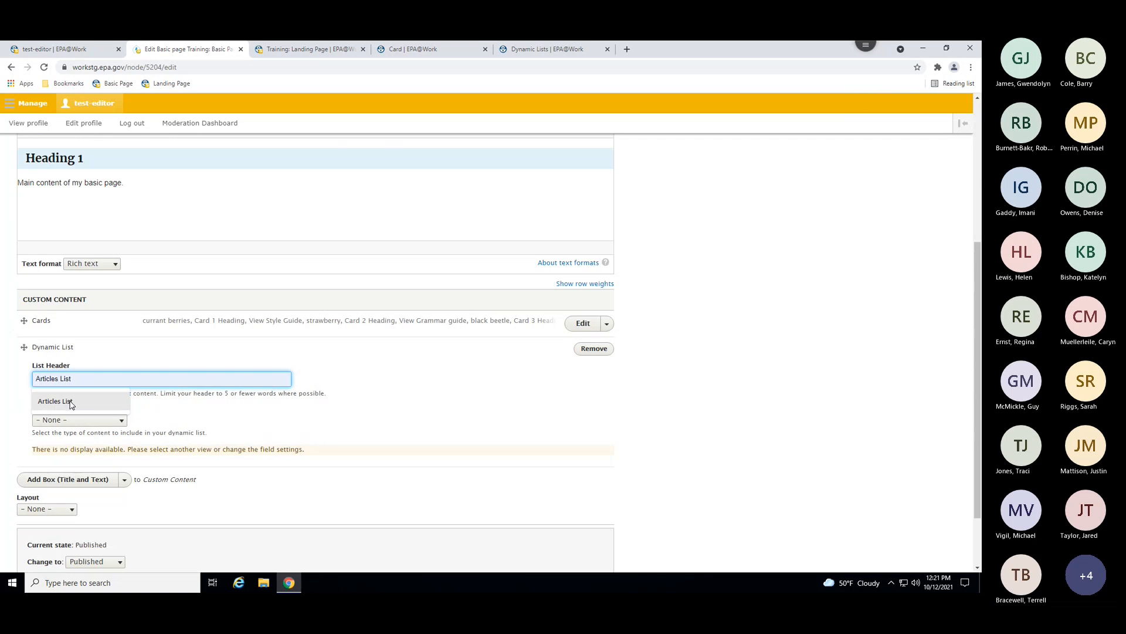
click(71, 405)
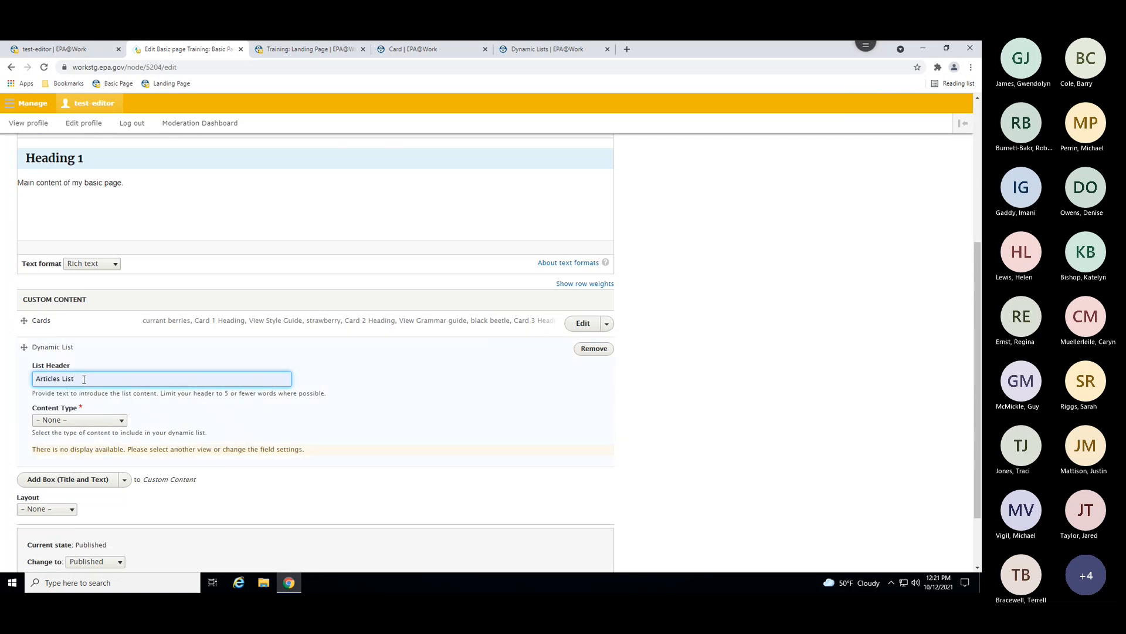
Set the dynamic list's content type to Articles and its display to List, and expand its options.
scroll(84, 379, down, 1)
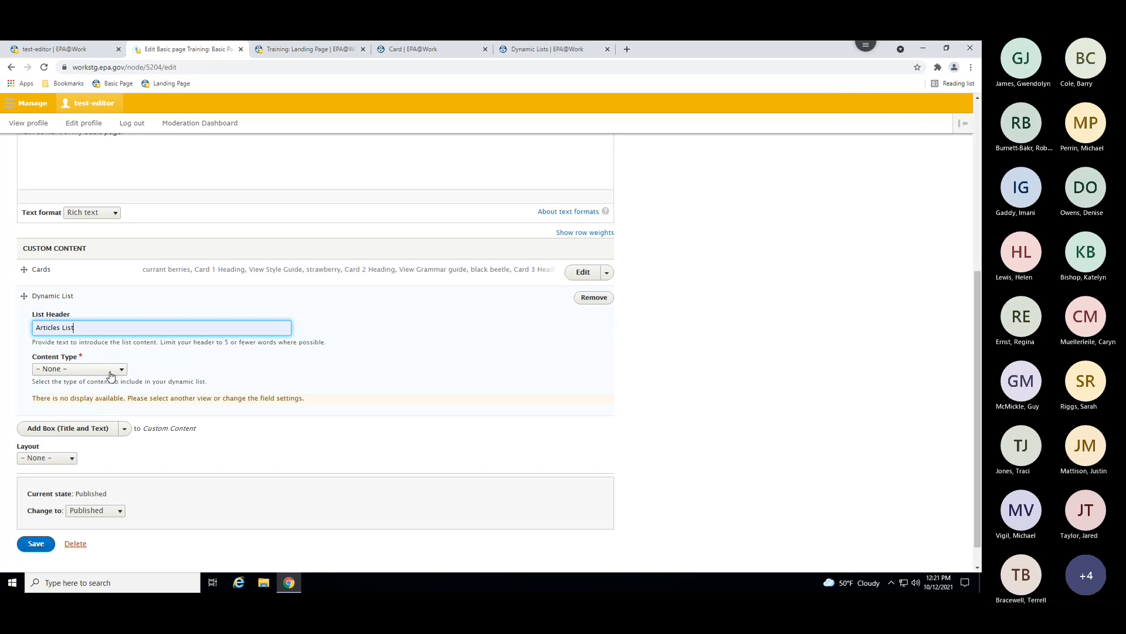
click(111, 375)
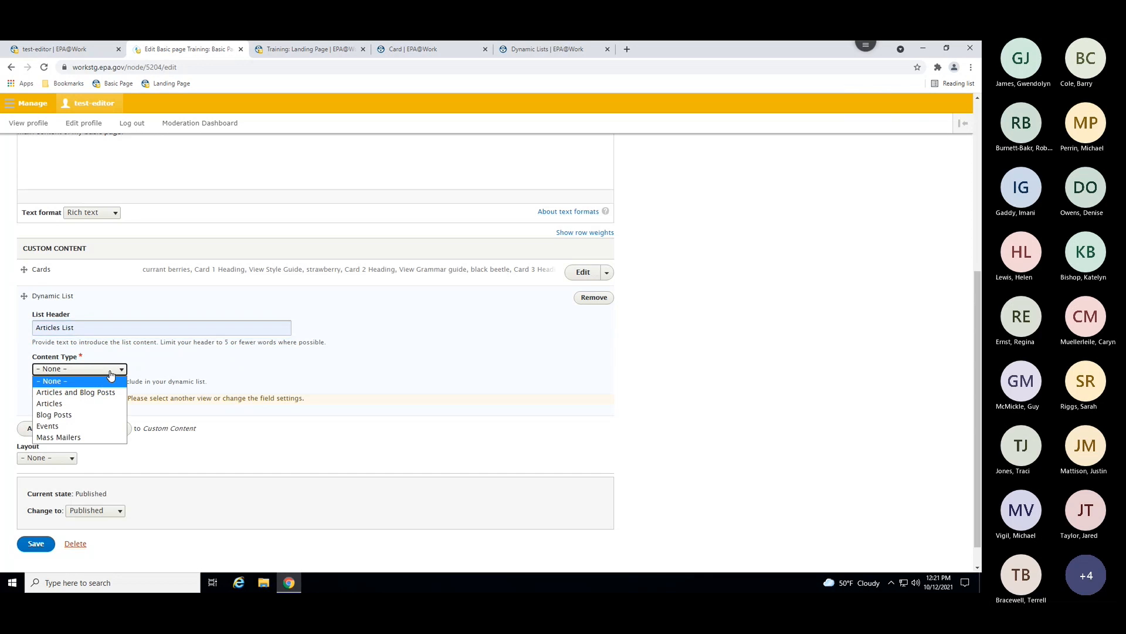
click(68, 406)
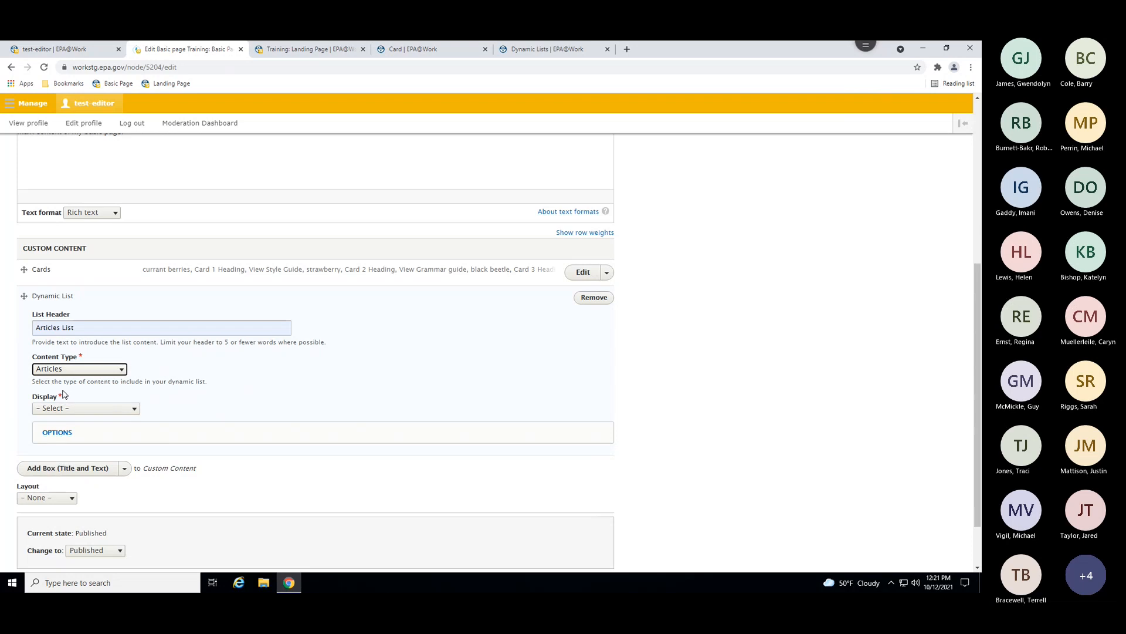
click(97, 409)
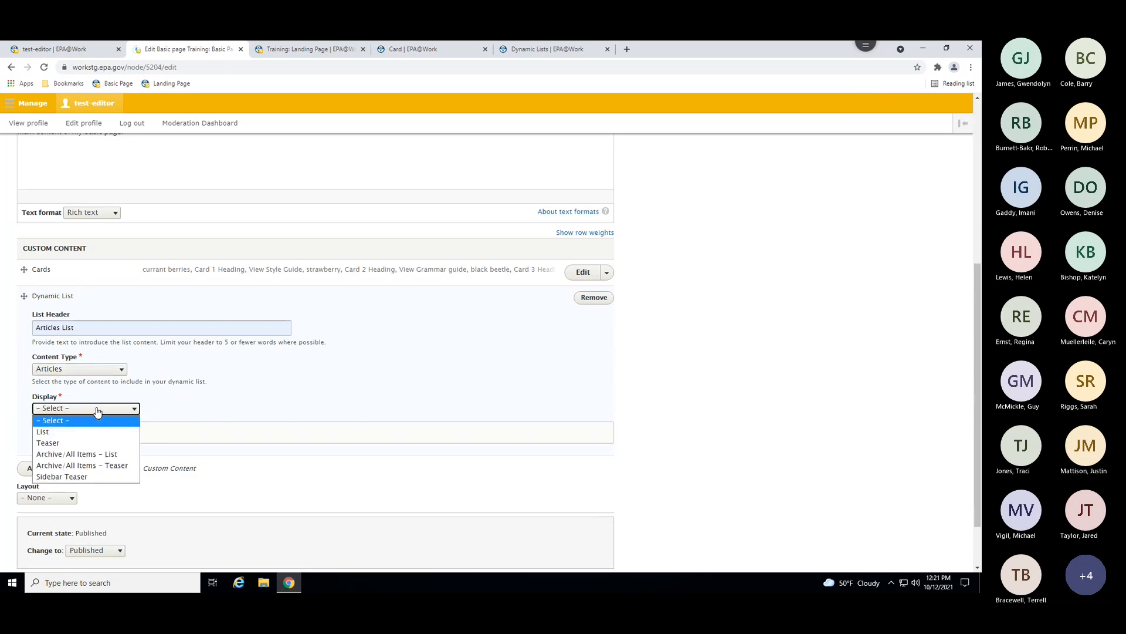
click(66, 437)
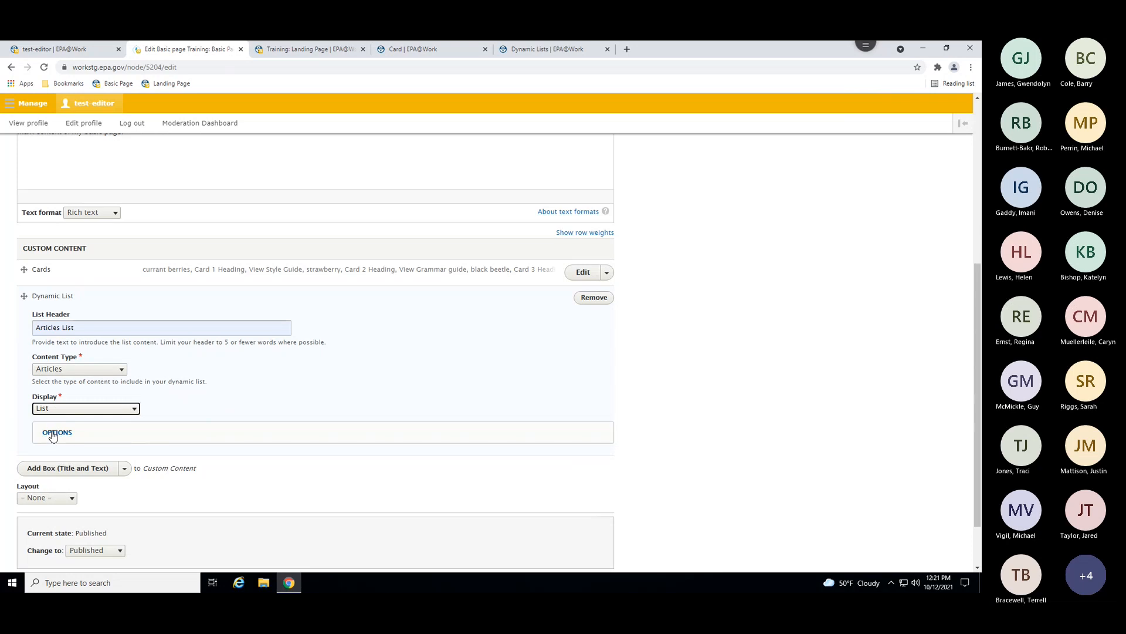
click(56, 434)
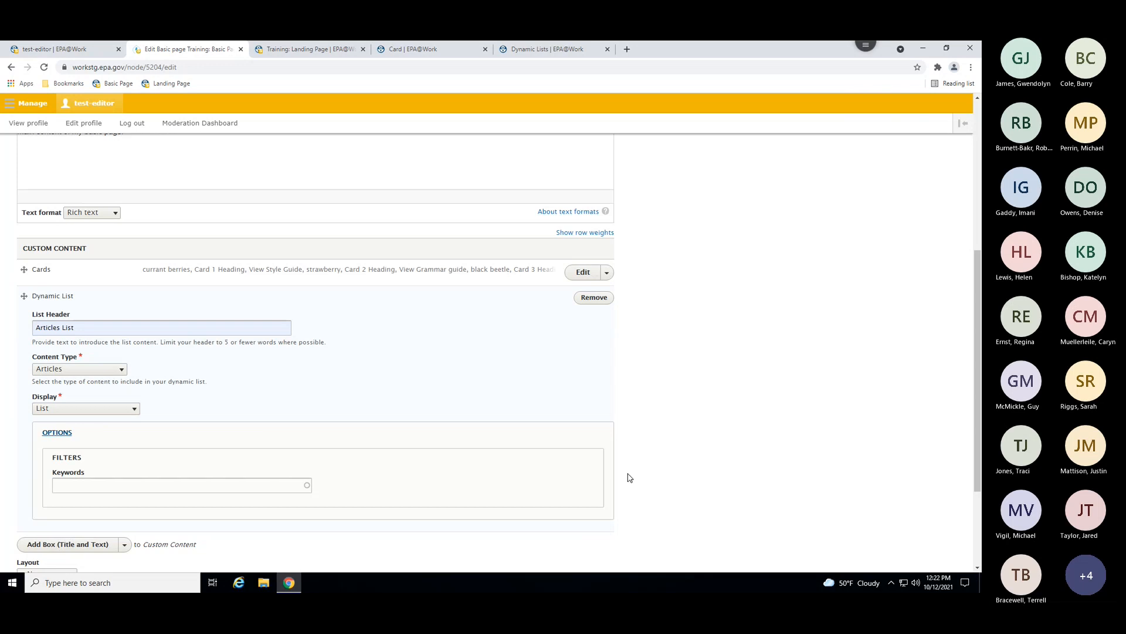
Save the page with its Dynamic List, confirm publishing, and review the Articles List below the cards on the published page.
scroll(630, 478, down, 1)
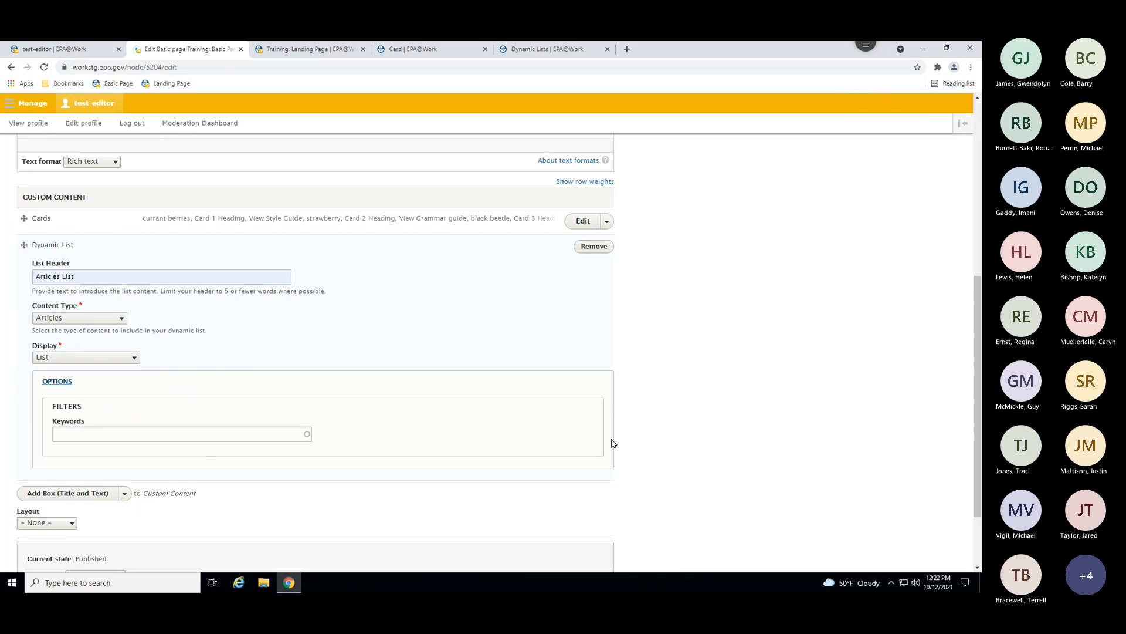
scroll(613, 443, down, 2)
click(36, 516)
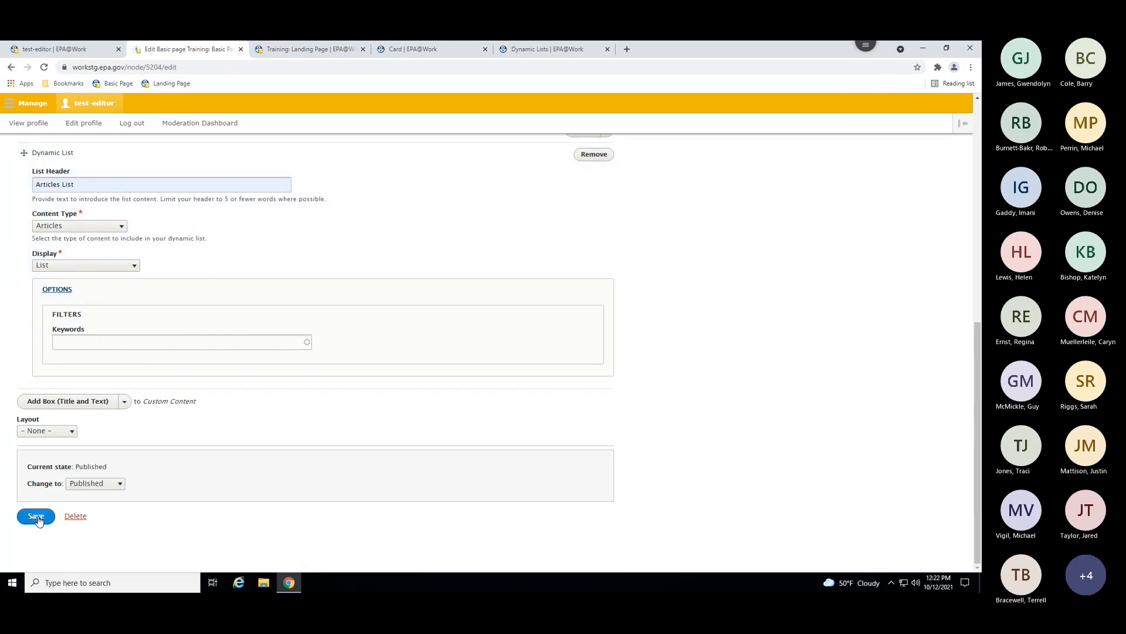
click(533, 126)
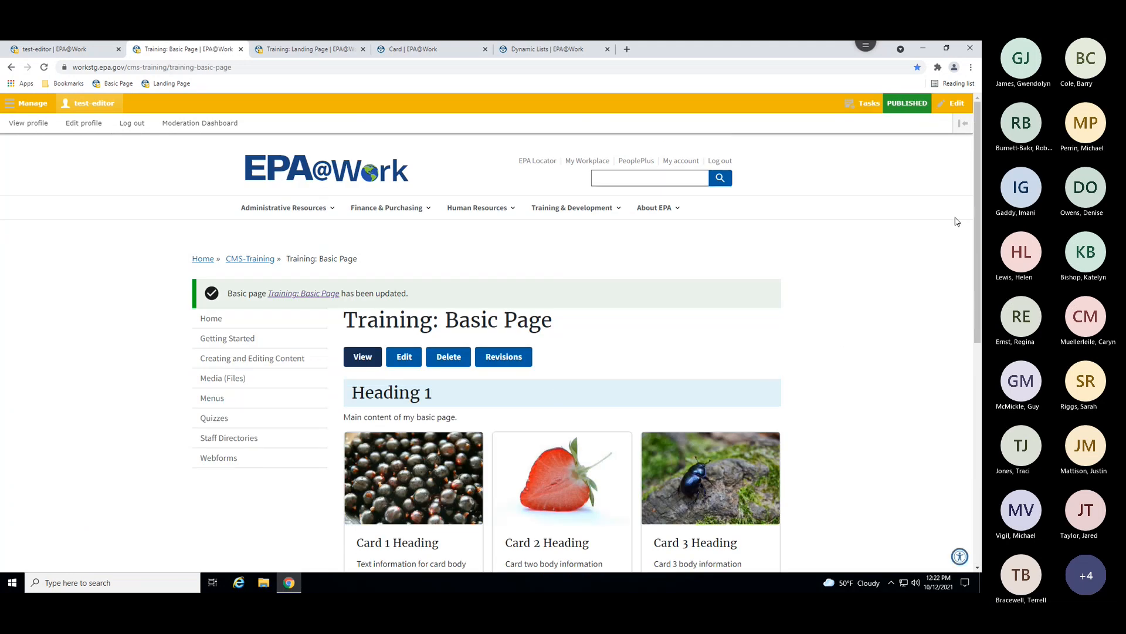
drag(973, 202, 955, 372)
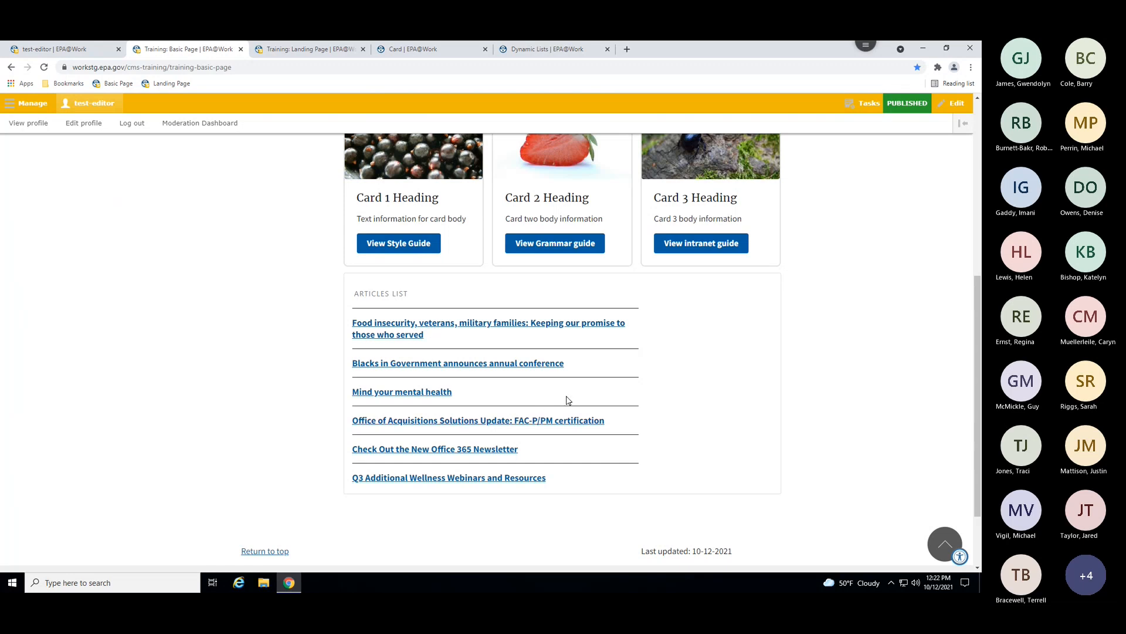
scroll(568, 312, up, 1)
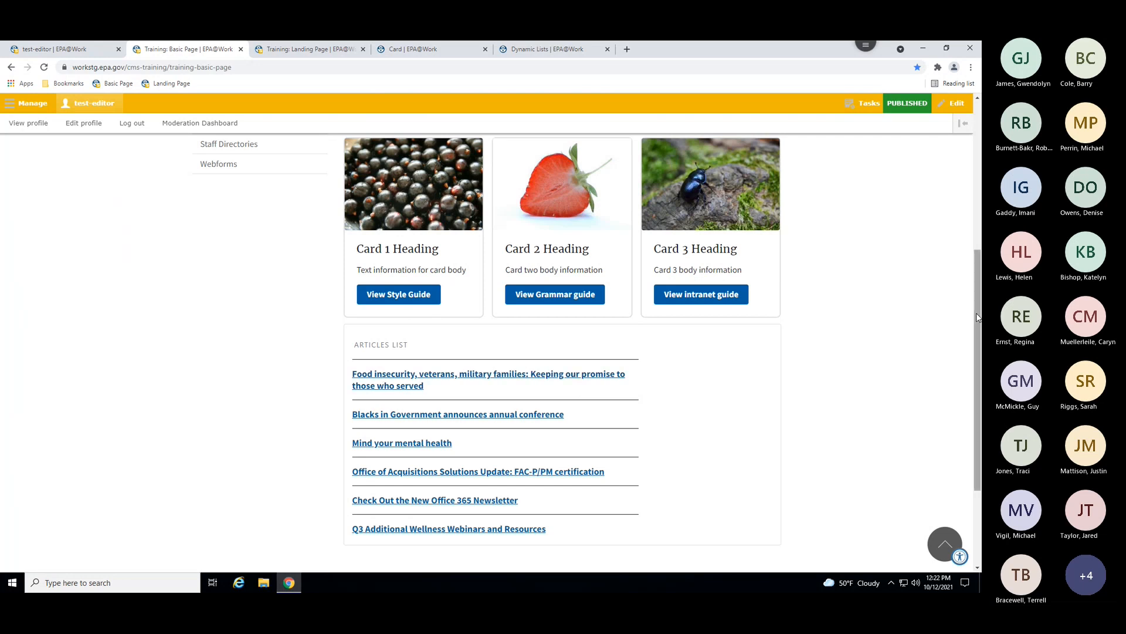
Reopen the Training: Basic Page for editing and set the Dynamic List's display to Teaser.
drag(978, 317, 970, 188)
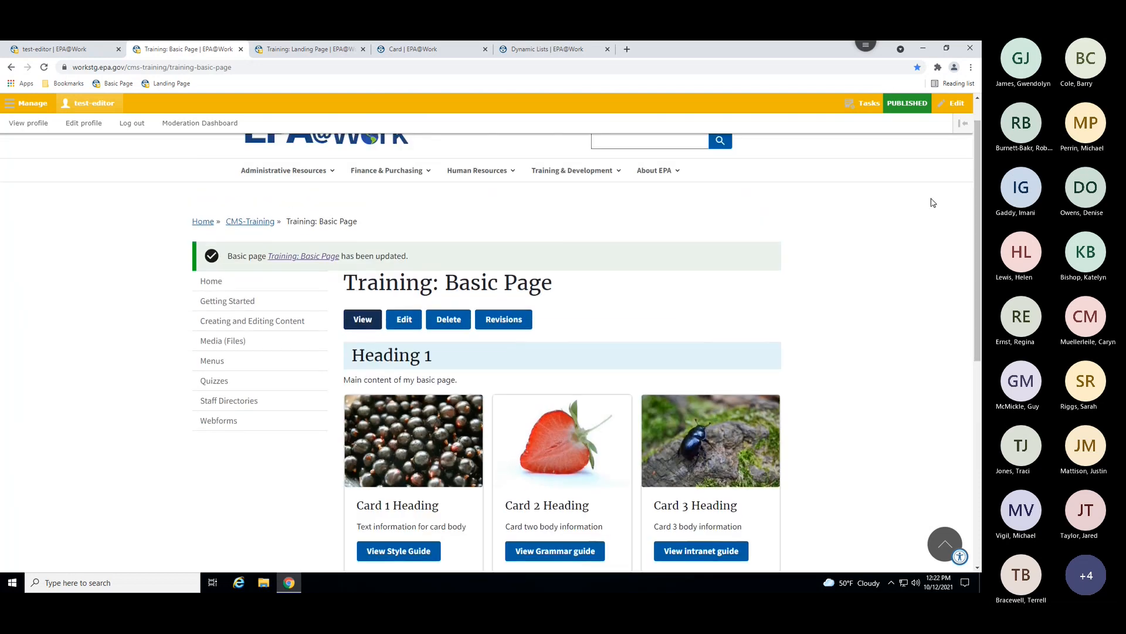
click(393, 323)
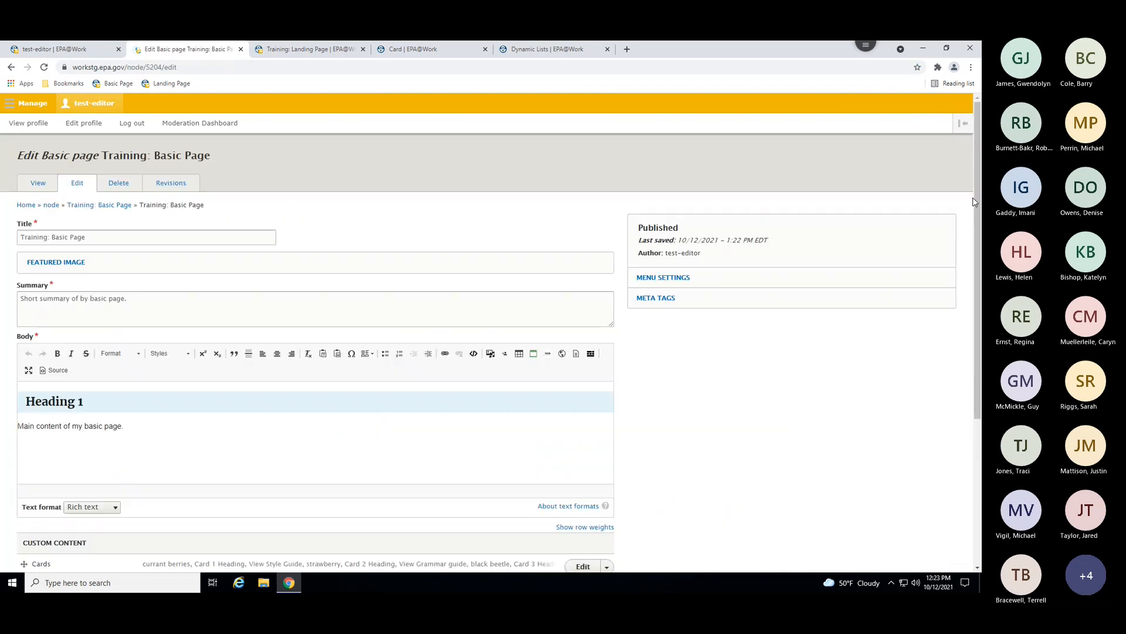
drag(976, 201, 958, 361)
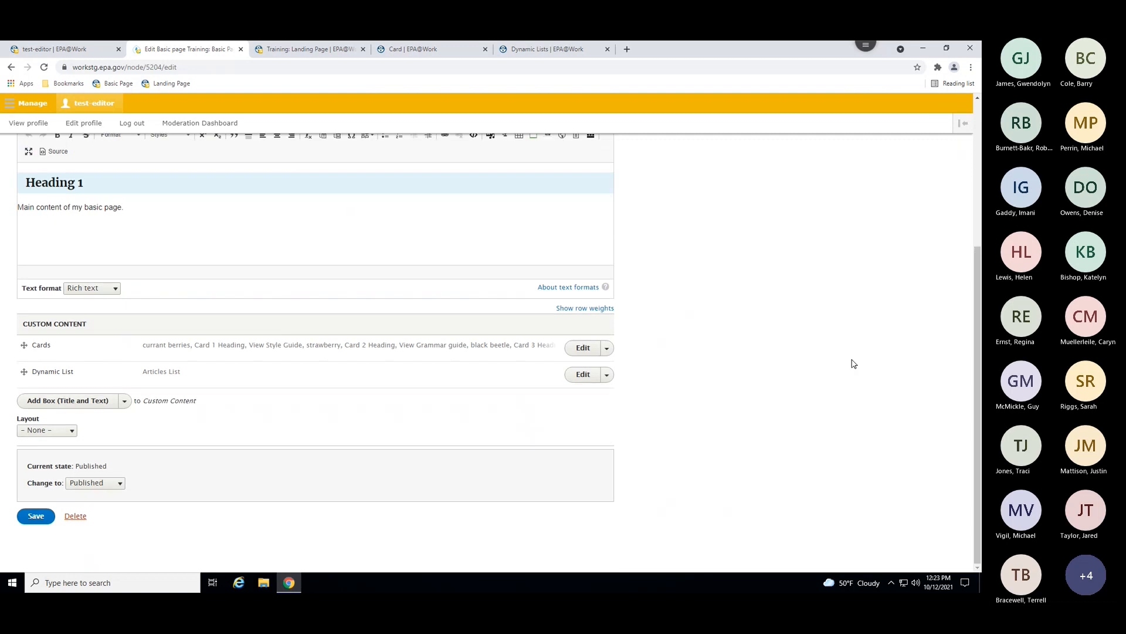
click(583, 376)
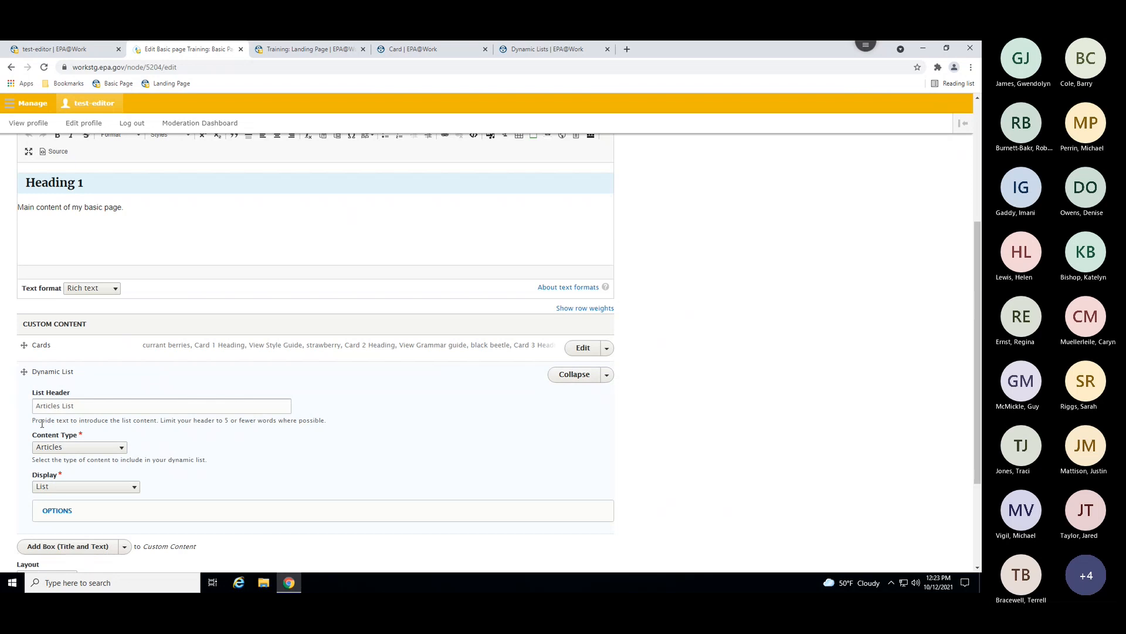
scroll(22, 444, down, 1)
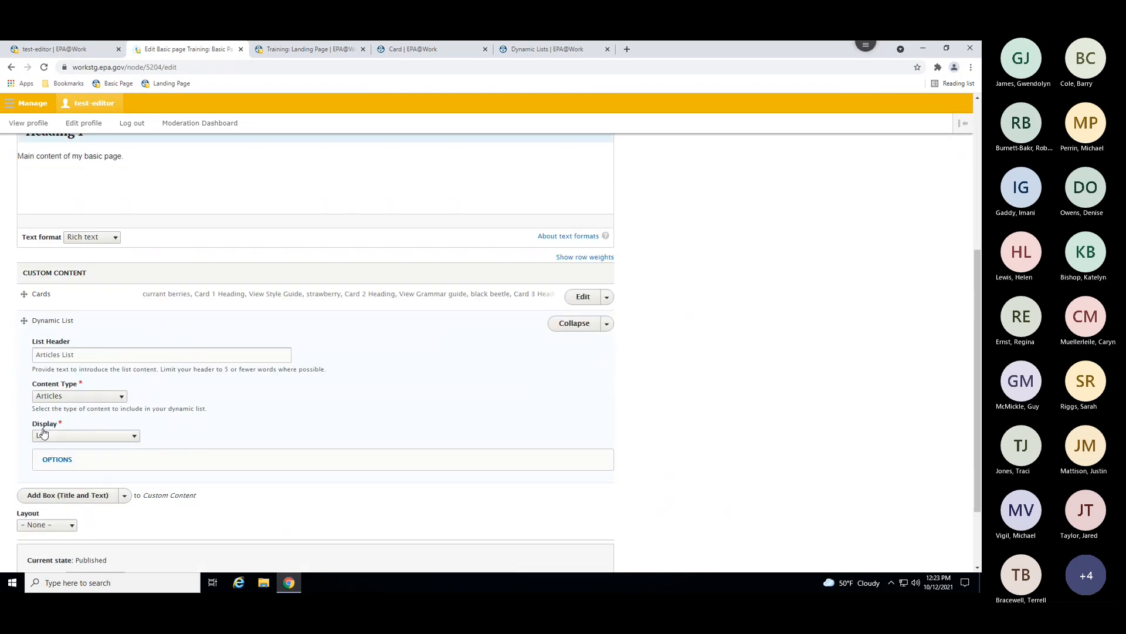
click(83, 439)
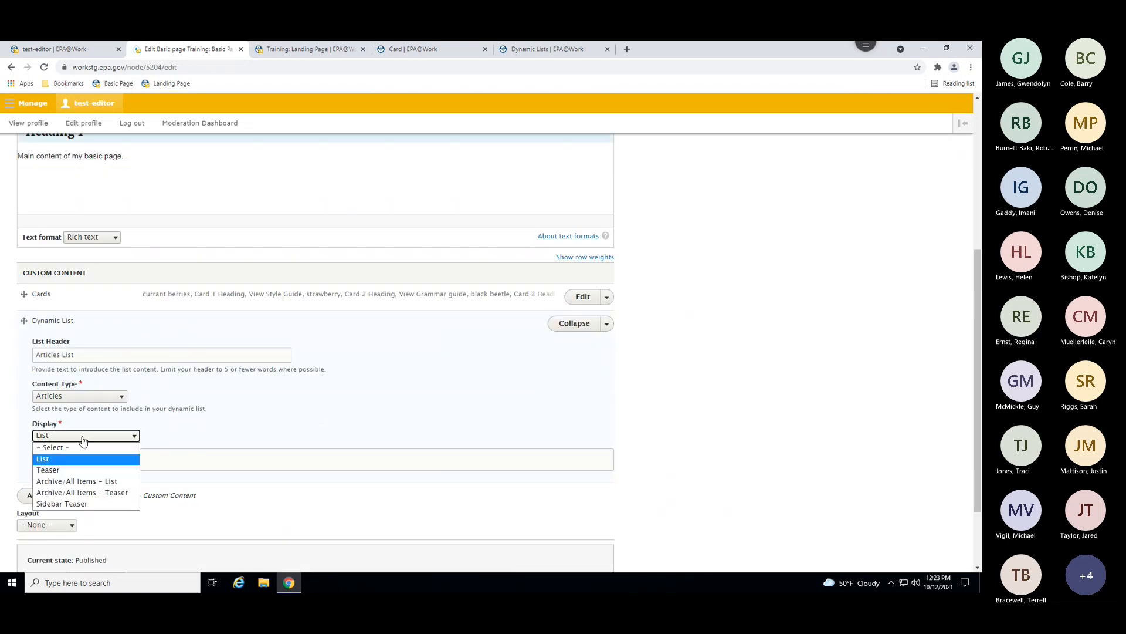
click(62, 470)
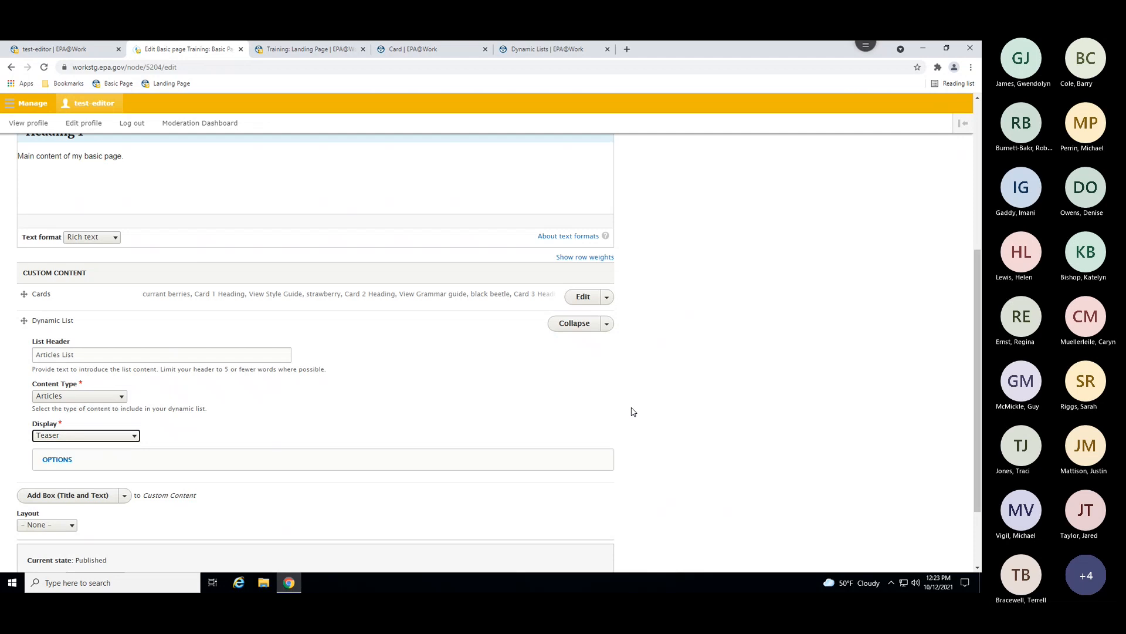
Save the page with the Teaser display and confirm publishing.
scroll(631, 411, down, 2)
click(35, 515)
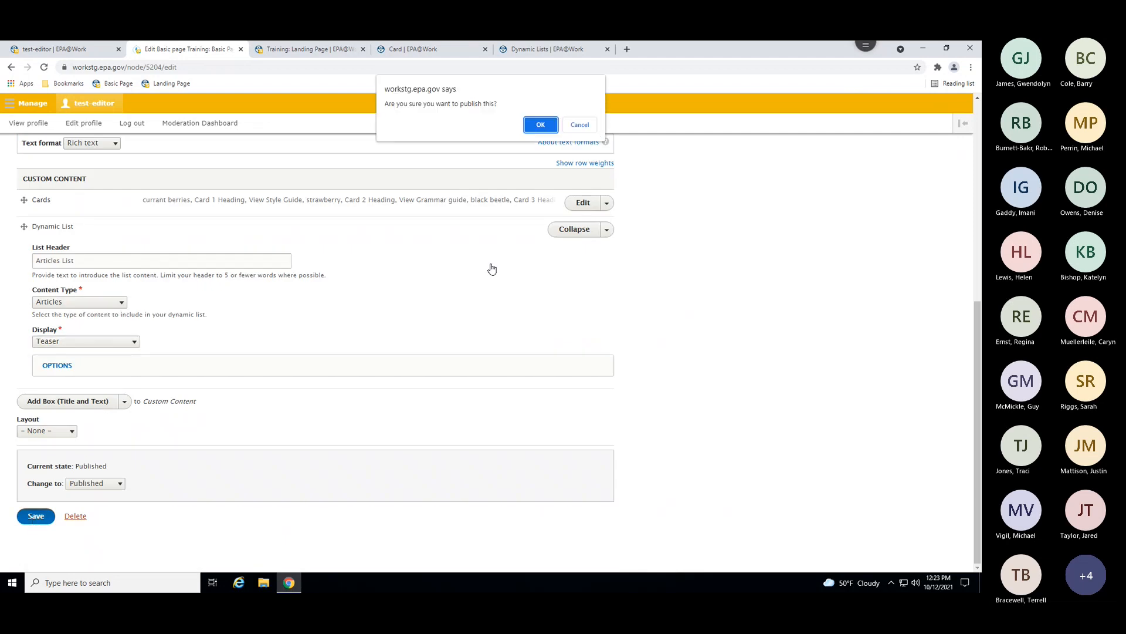
click(542, 126)
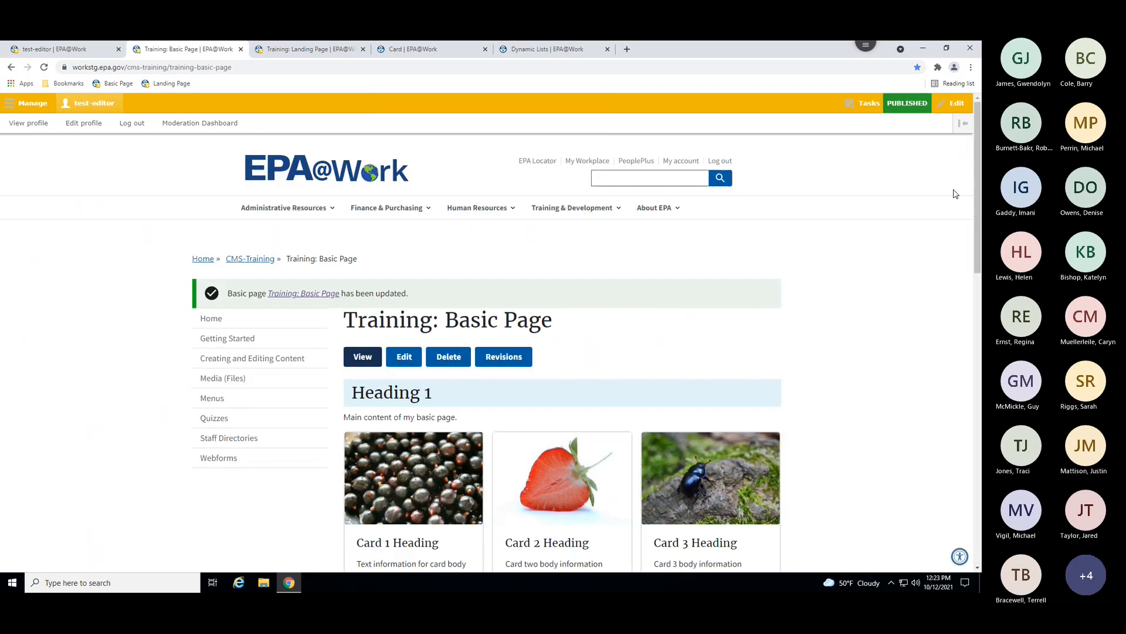
Examine the Articles List teasers on the published page, including their thumbnails, titles, summaries, dates and keyword tags.
scroll(979, 165, down, 7)
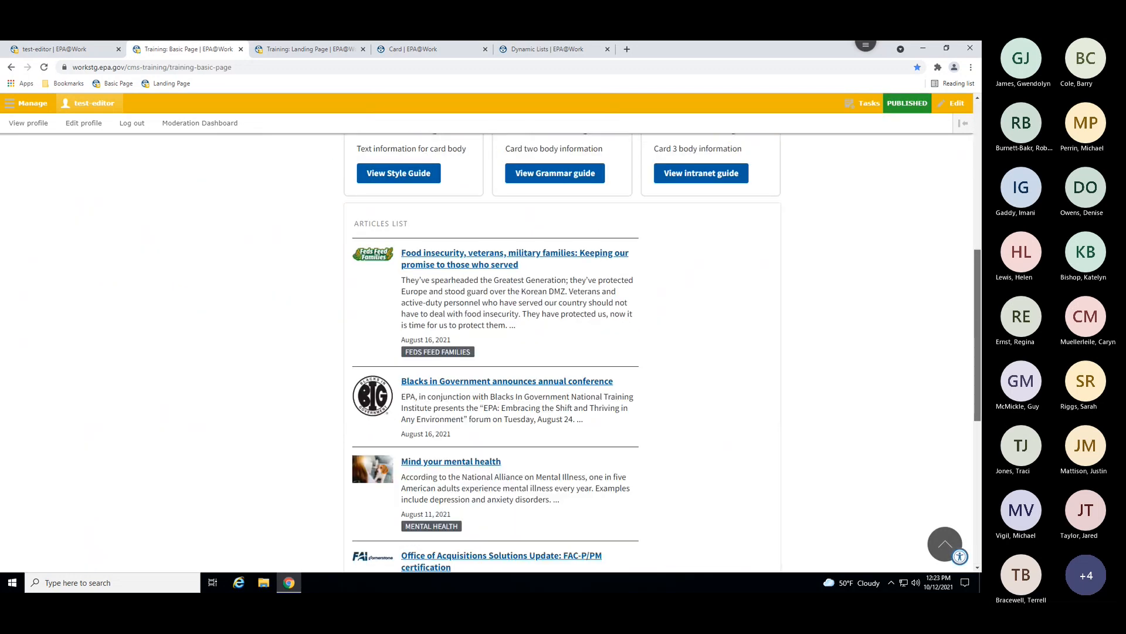
scroll(697, 296, up, 8)
scroll(697, 296, down, 4)
scroll(762, 282, up, 4)
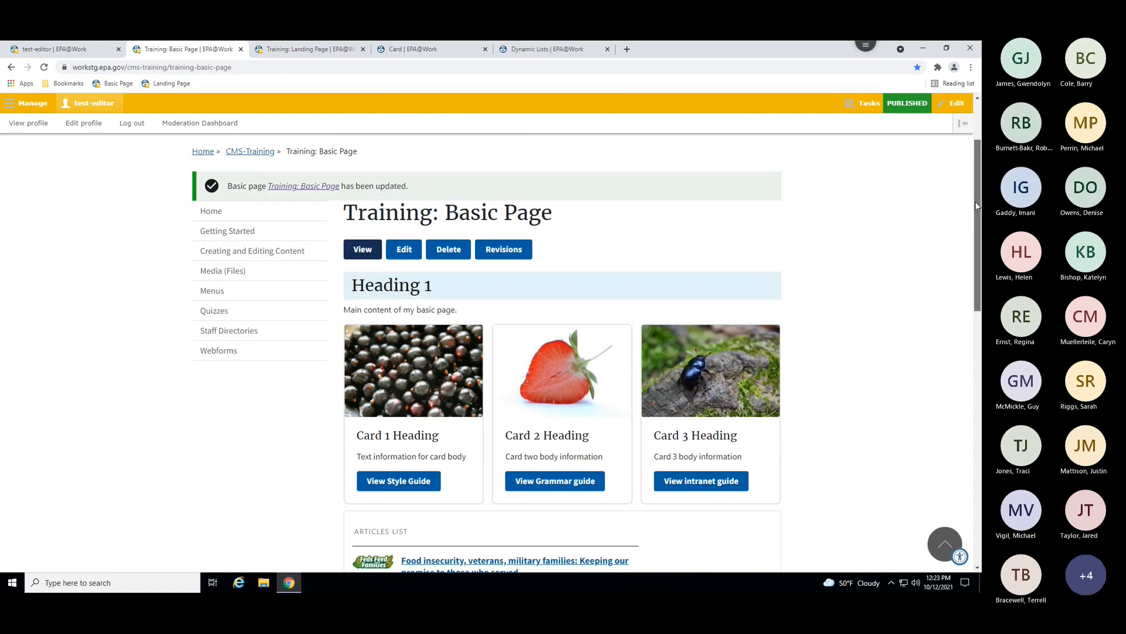
scroll(932, 262, down, 1)
scroll(924, 275, down, 4)
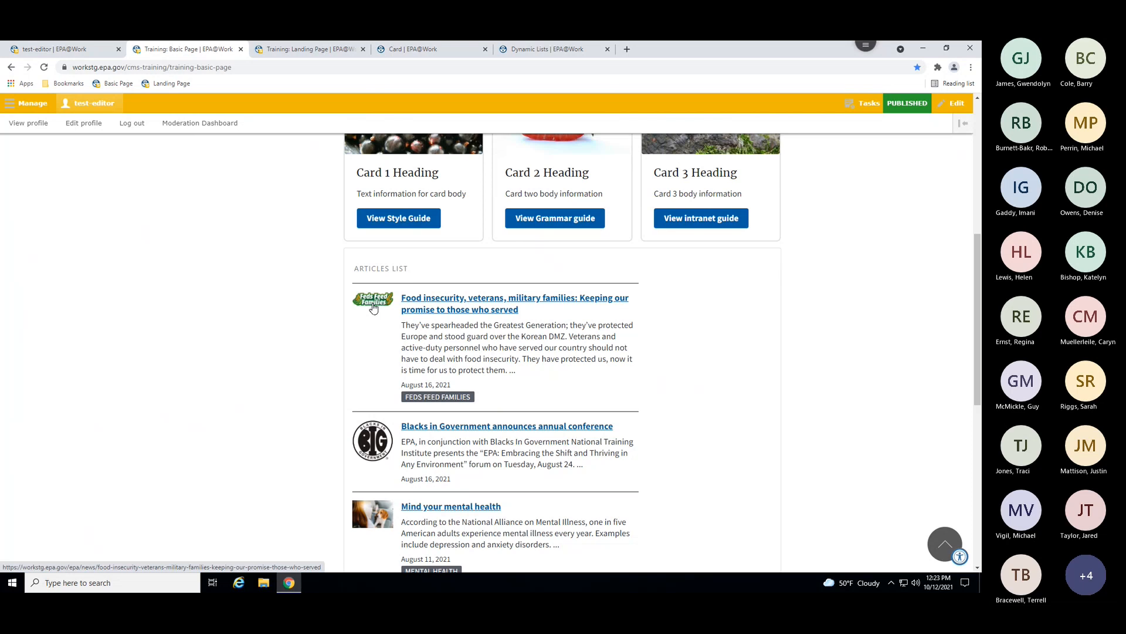
drag(397, 326, 517, 382)
click(496, 390)
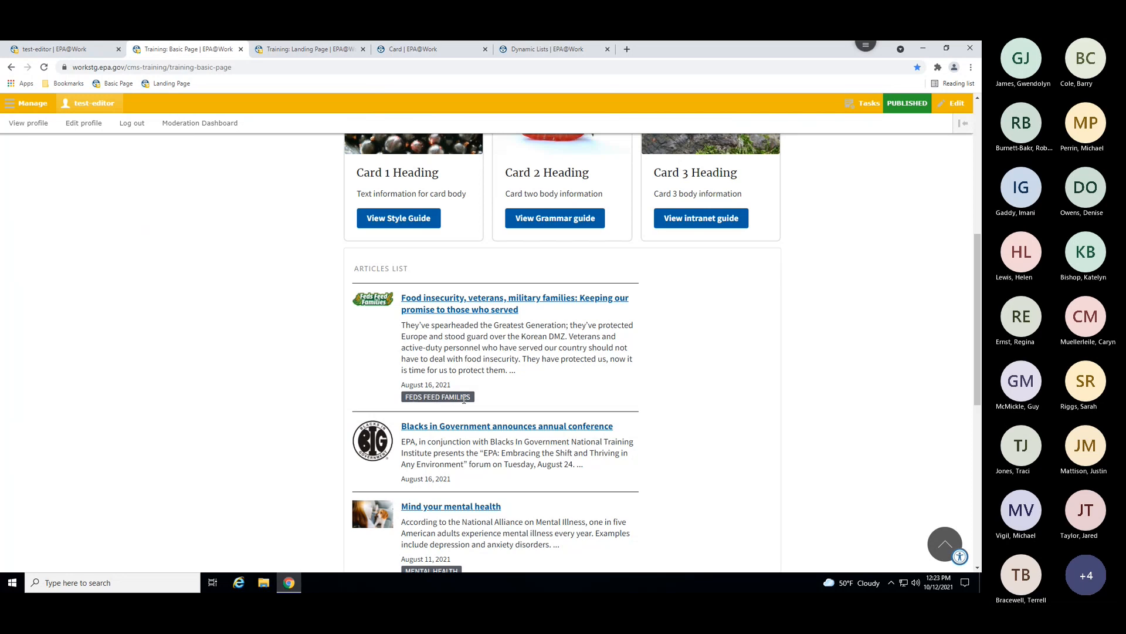
scroll(464, 399, down, 2)
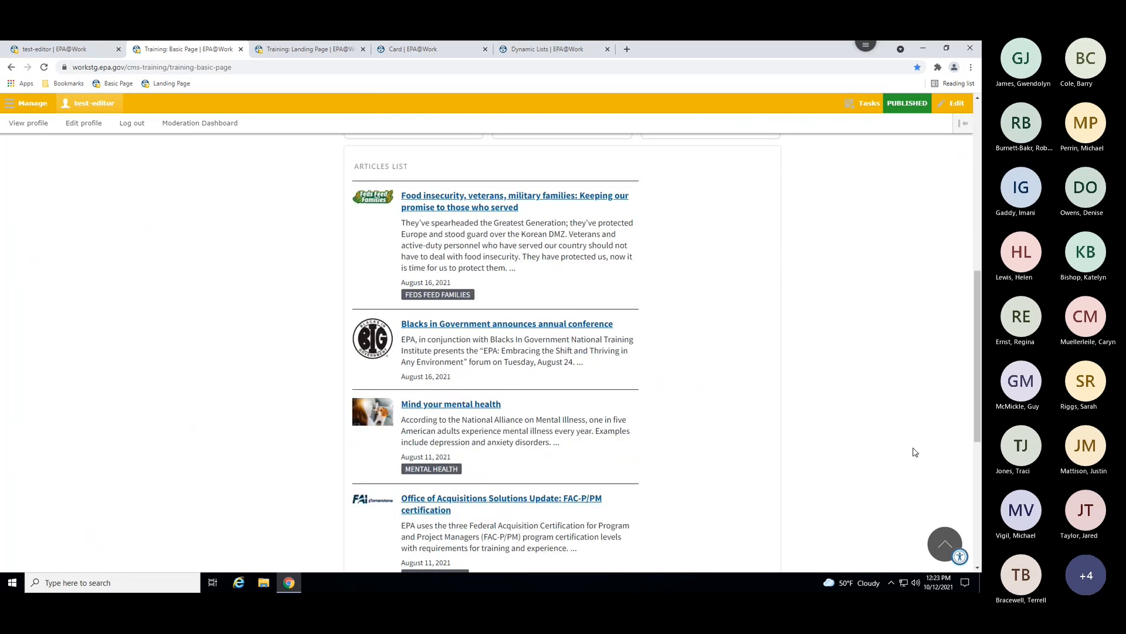
drag(977, 368, 976, 400)
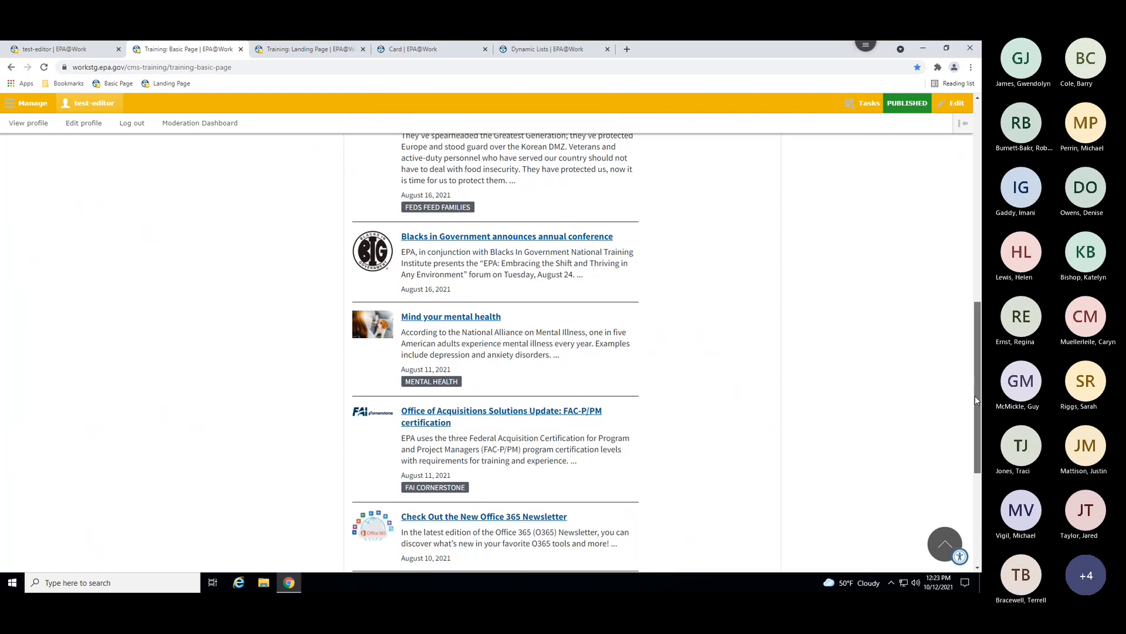
Reopen the Training: Basic Page for editing and filter its Dynamic List by the keyword "HQ Health News".
drag(975, 401, 977, 194)
click(404, 309)
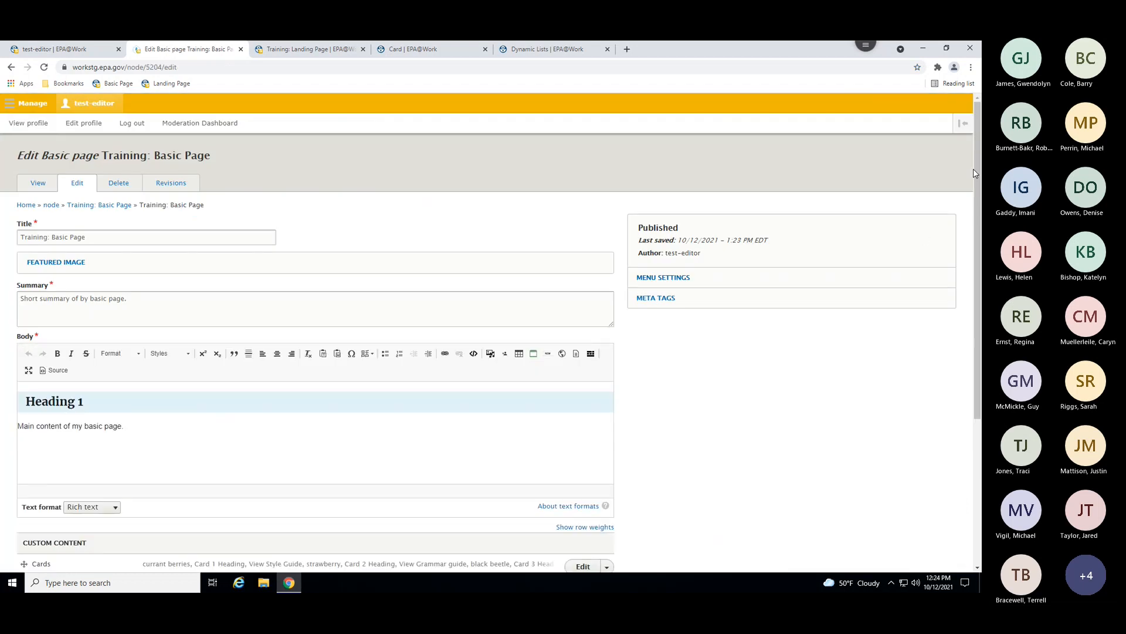
drag(975, 170, 928, 339)
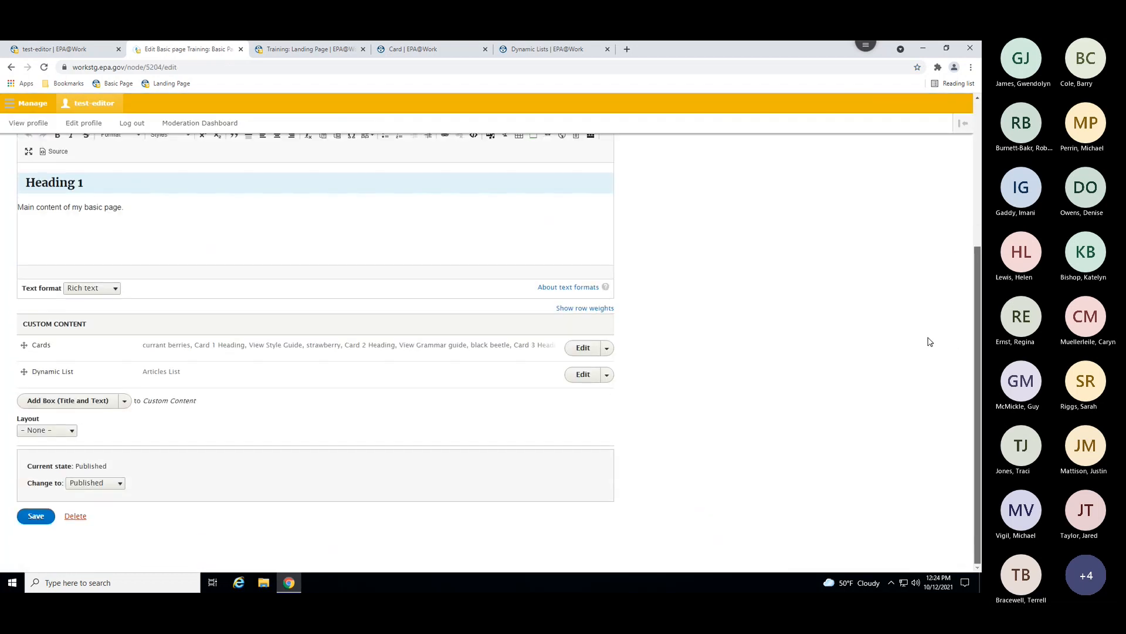
click(583, 376)
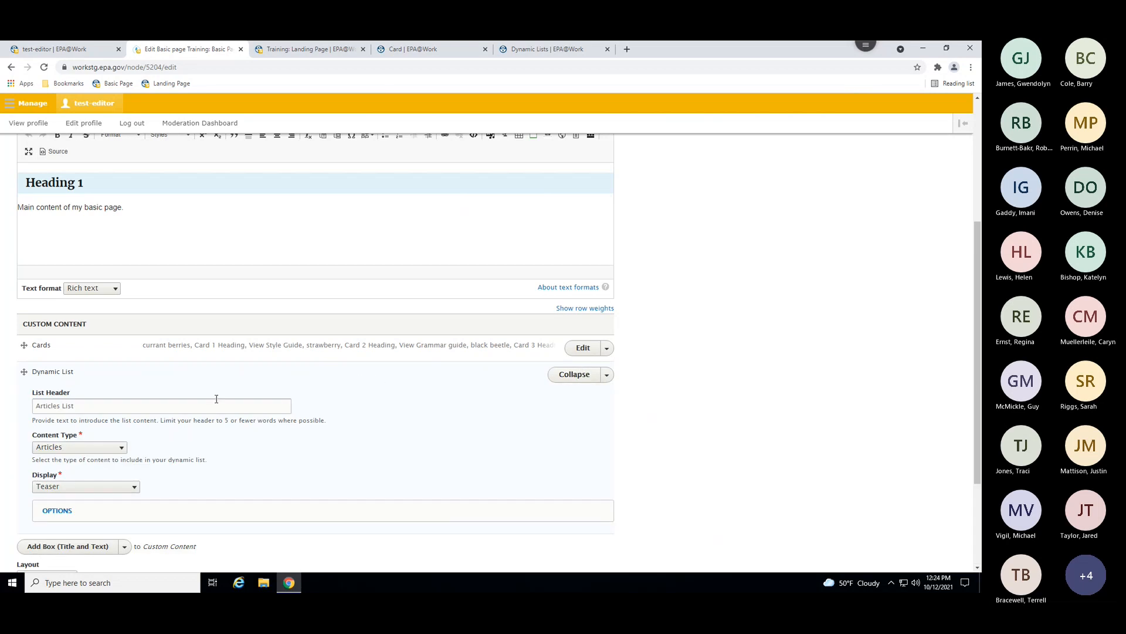
scroll(62, 490, down, 1)
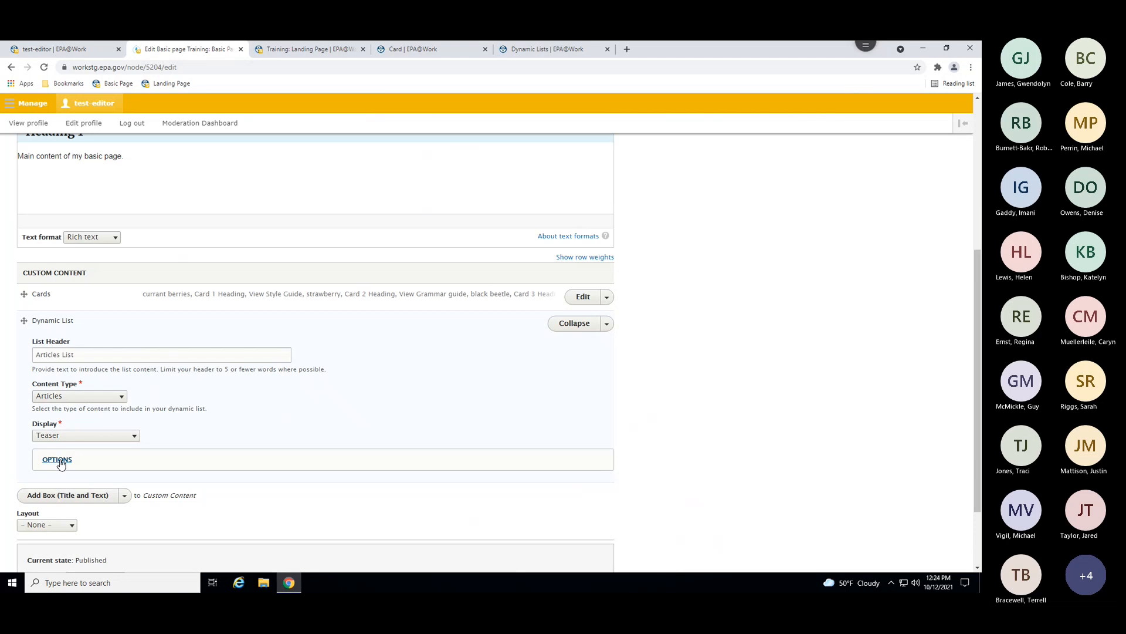
click(60, 463)
scroll(61, 465, down, 1)
click(78, 452)
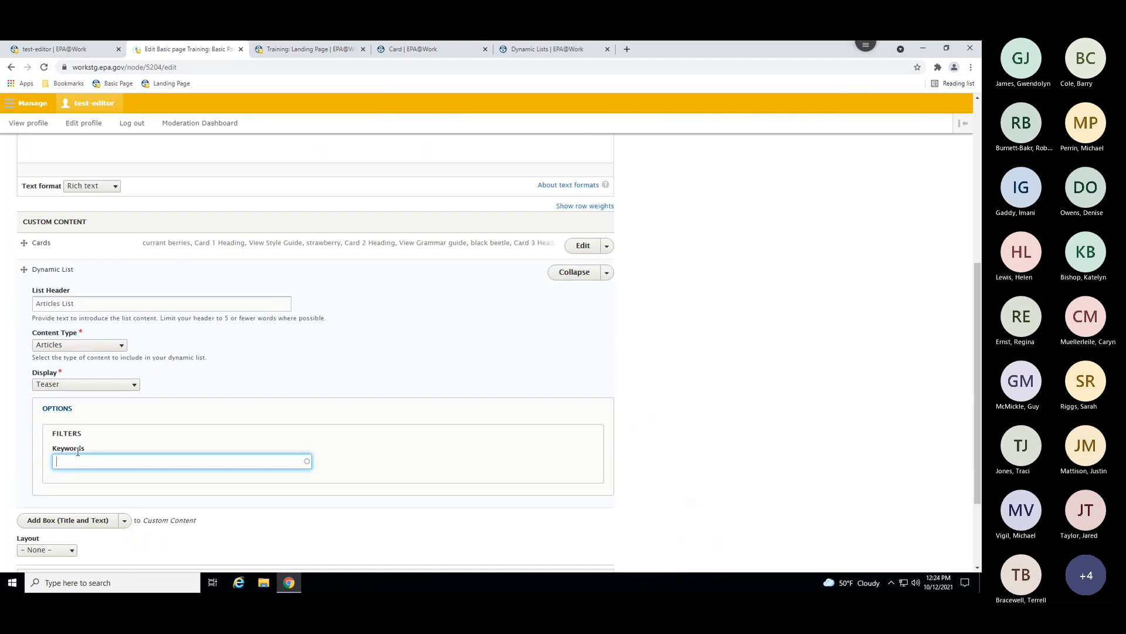
text(hq)
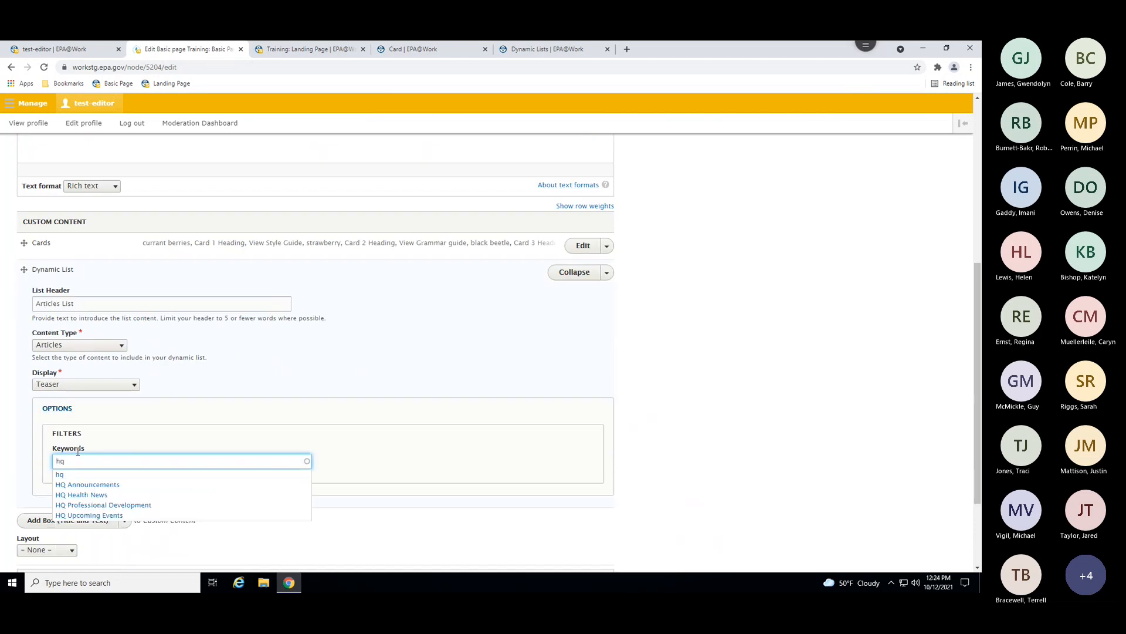
click(92, 498)
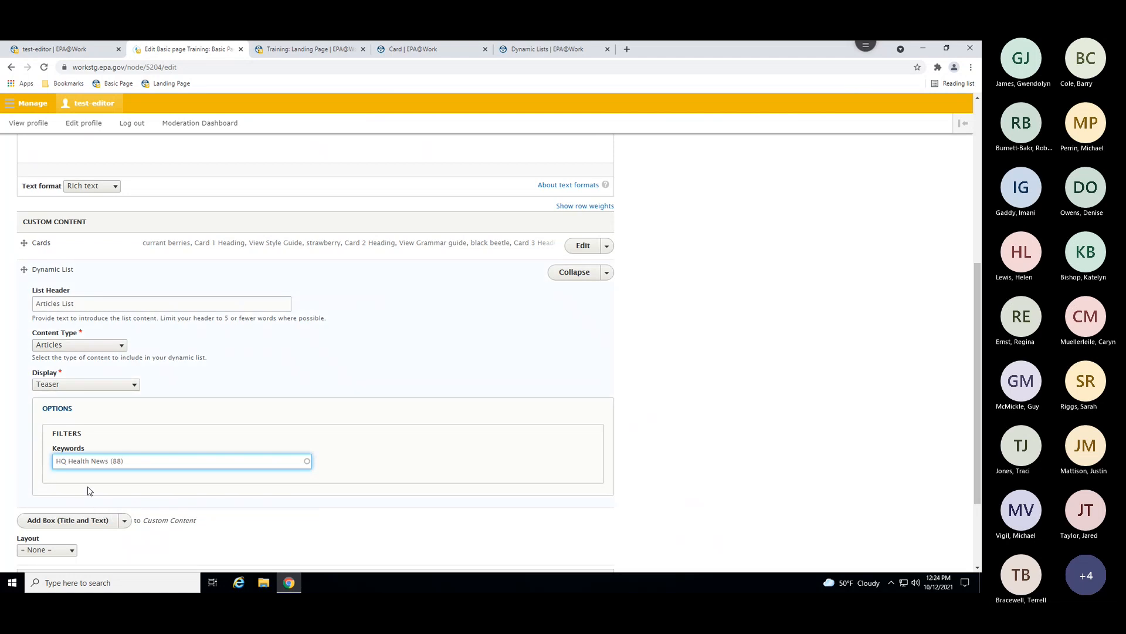
Save the page with the keyword filter, confirm publishing, and review the filtered Articles List on the published page.
scroll(58, 471, down, 2)
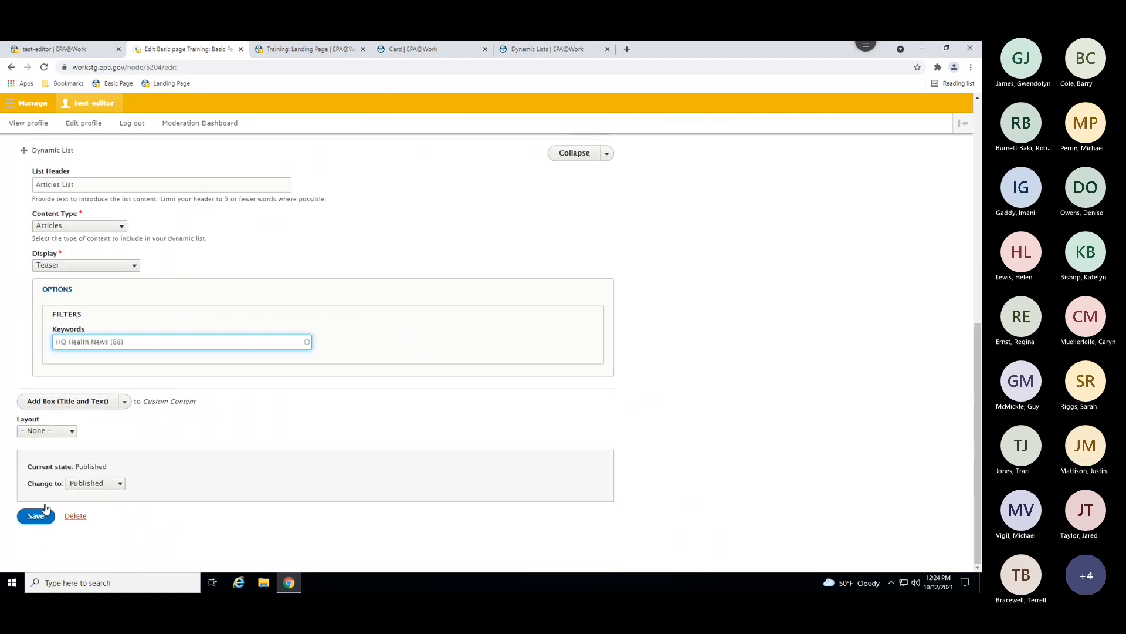
click(33, 519)
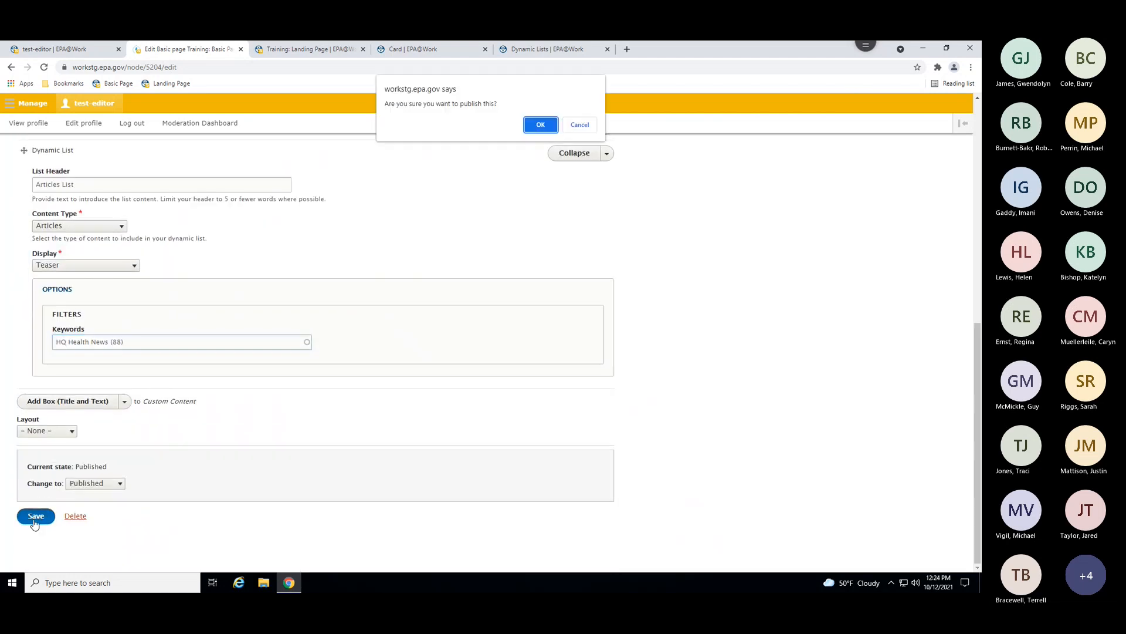
click(536, 124)
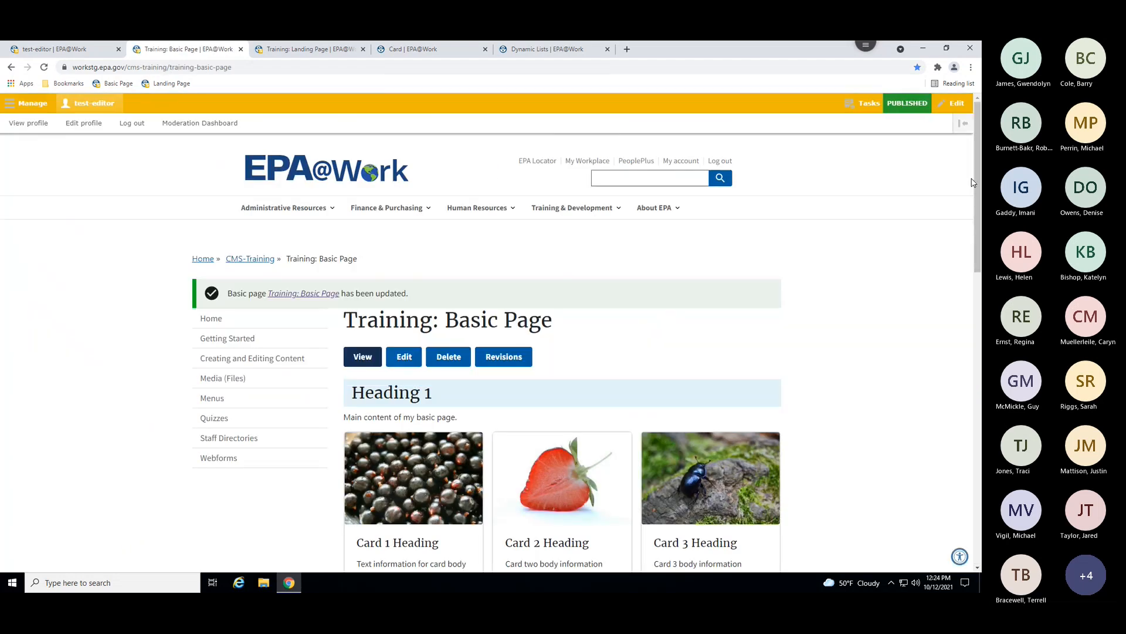
drag(972, 182, 960, 327)
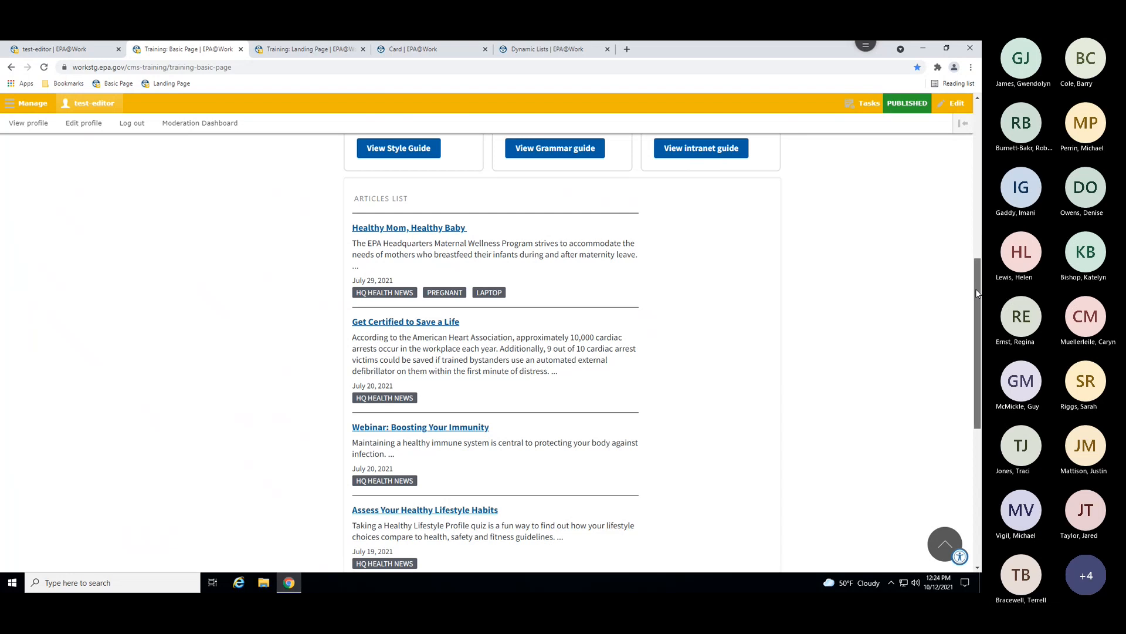
scroll(971, 321, down, 1)
scroll(971, 321, down, 3)
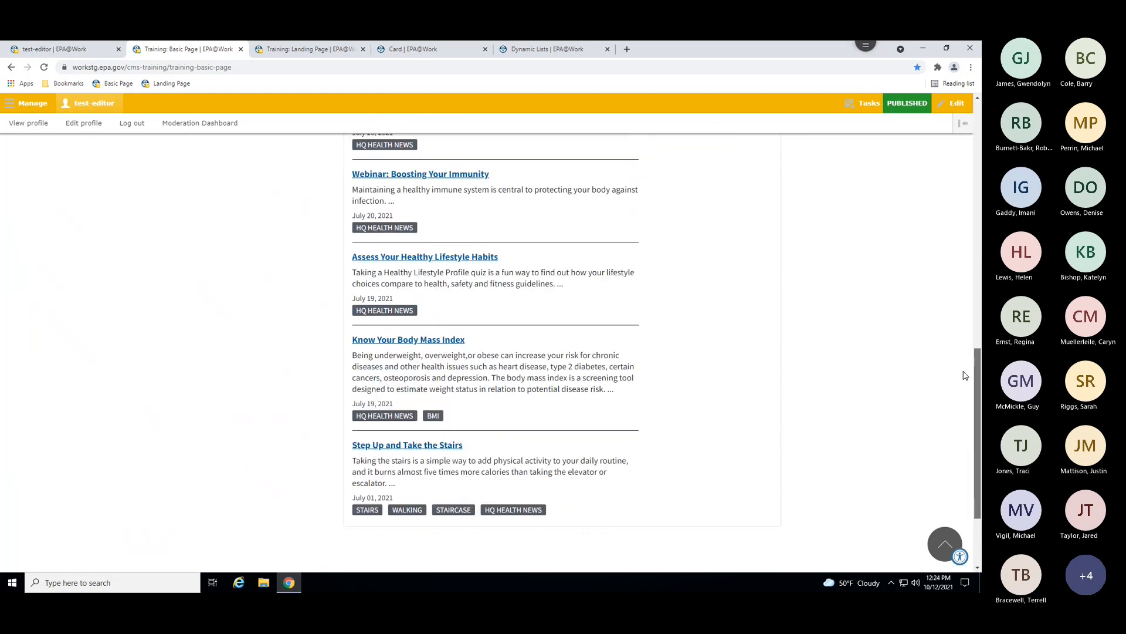
drag(978, 375, 980, 254)
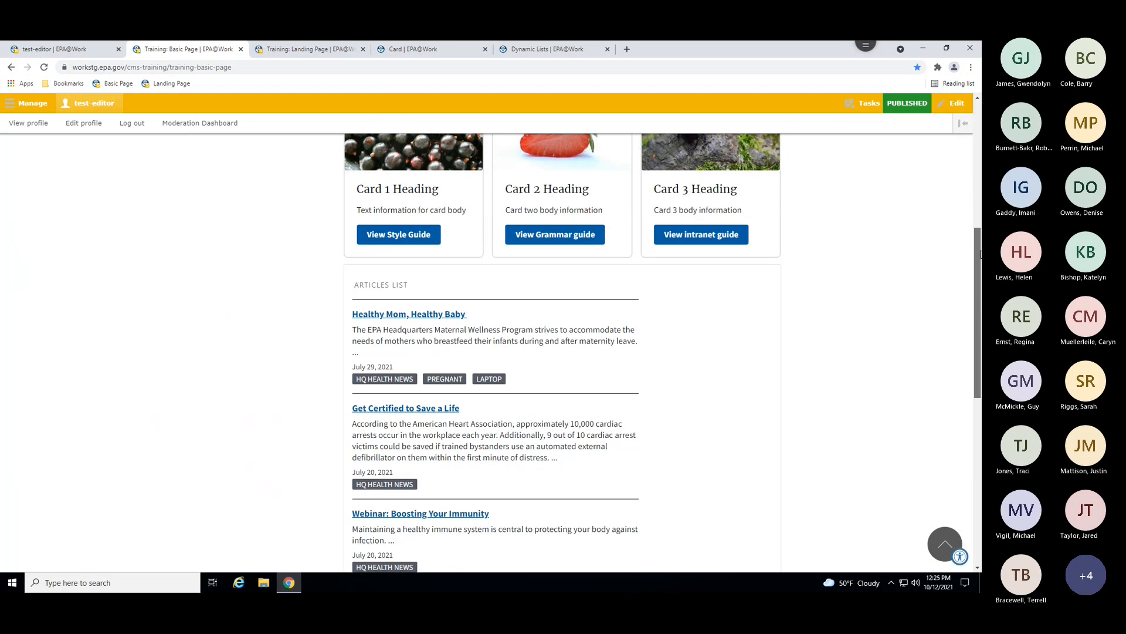
Examine the Dynamic Lists documentation page and highlight its web address, work.epa.gov/cms-training/dynamic-lists.
click(523, 50)
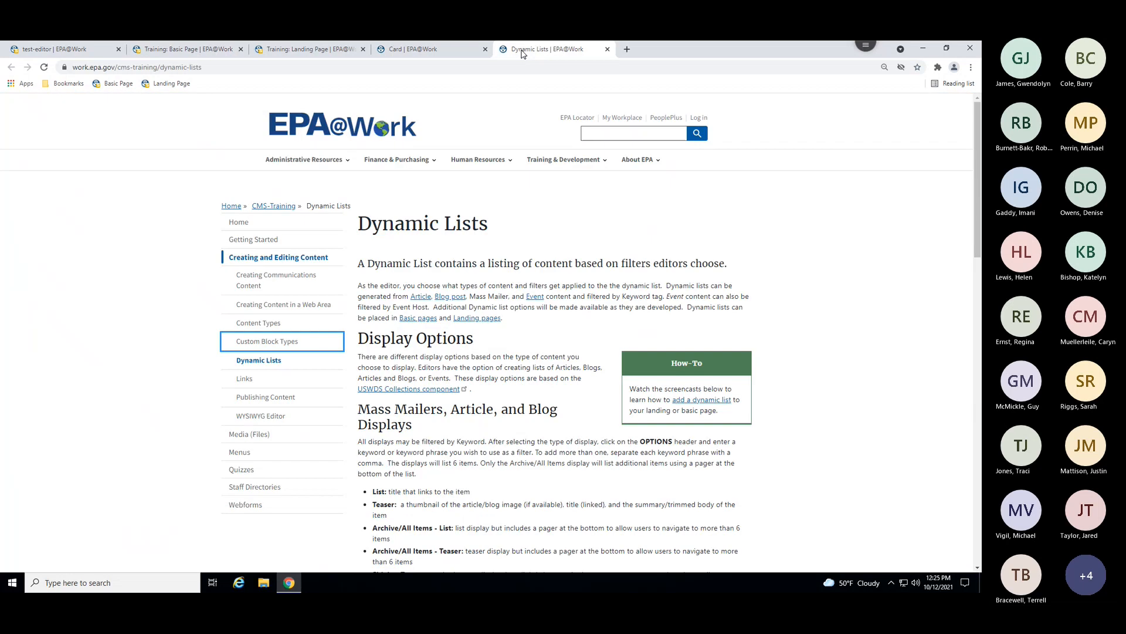
click(194, 68)
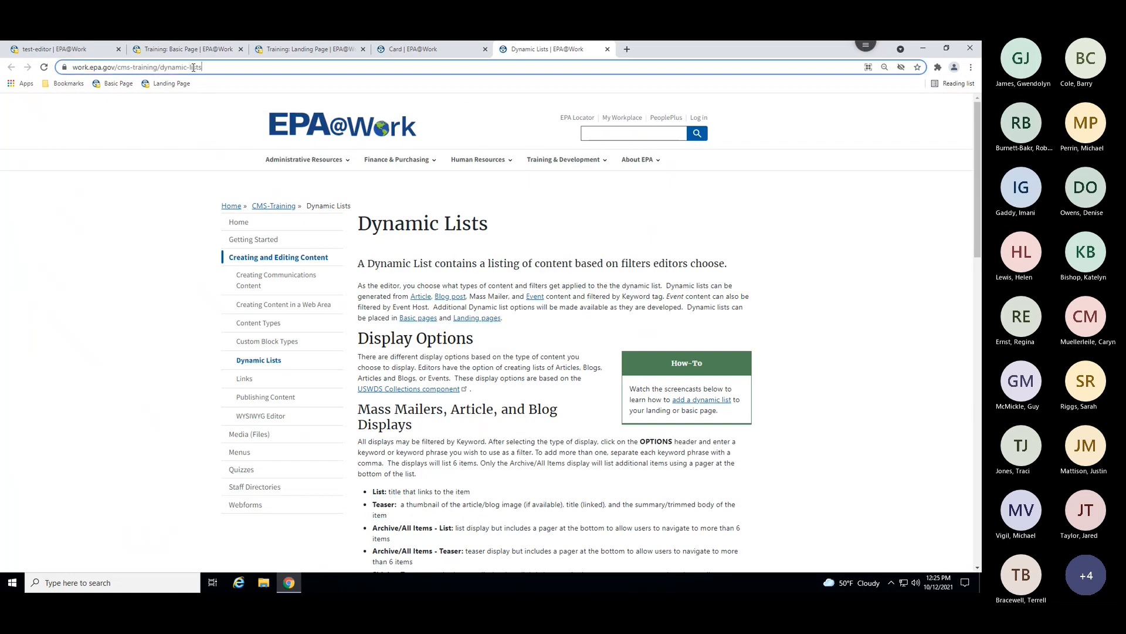
drag(193, 67, 70, 69)
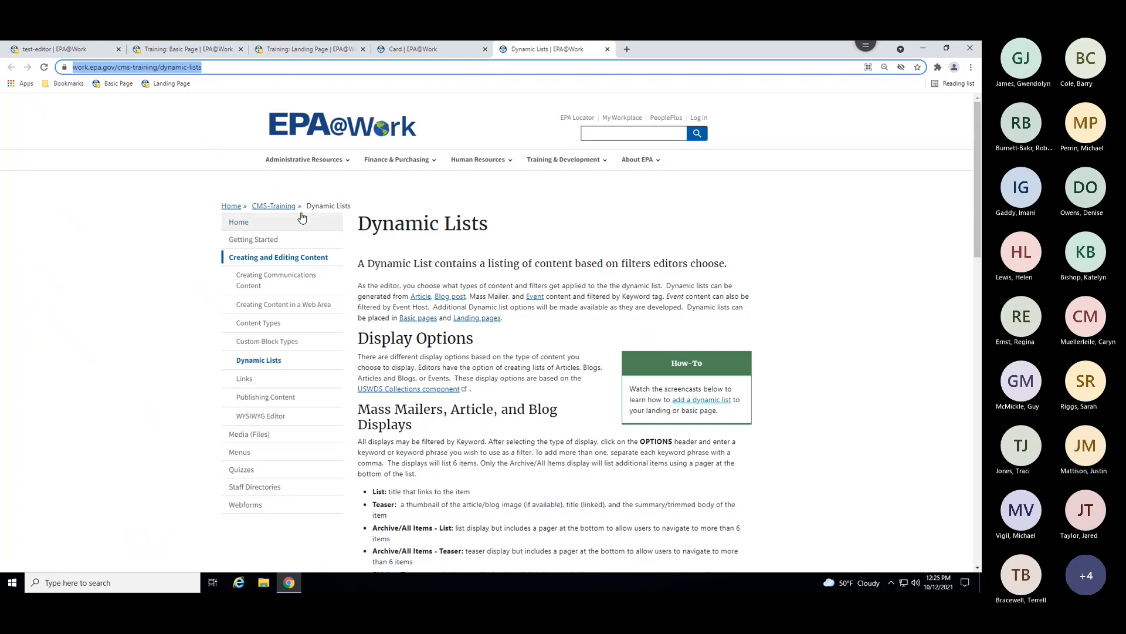
click(878, 317)
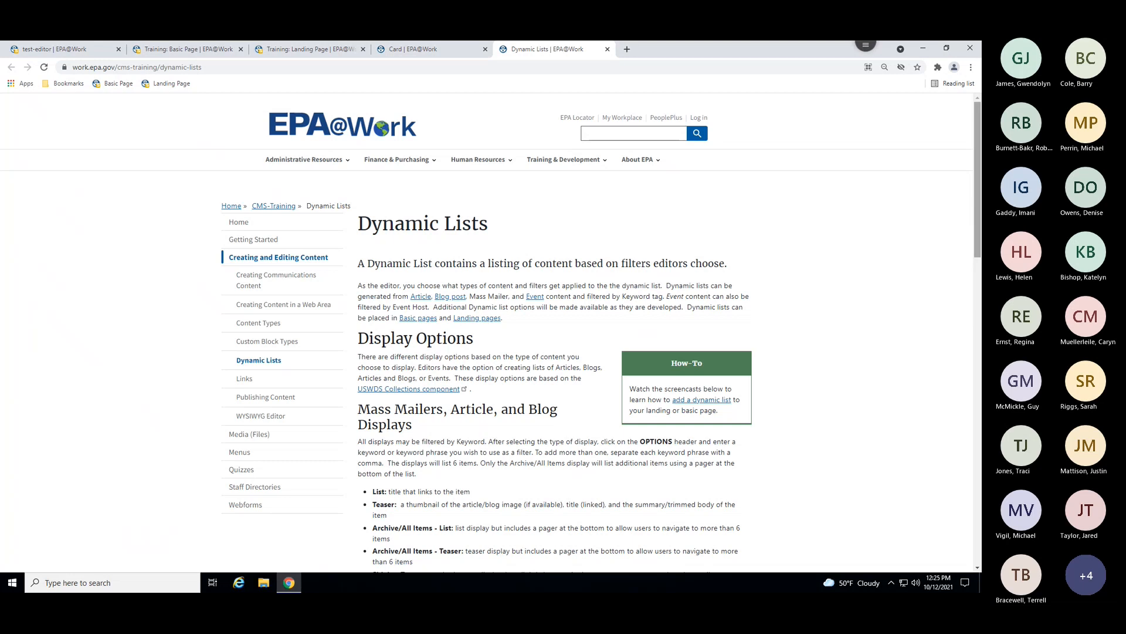
drag(980, 159, 973, 118)
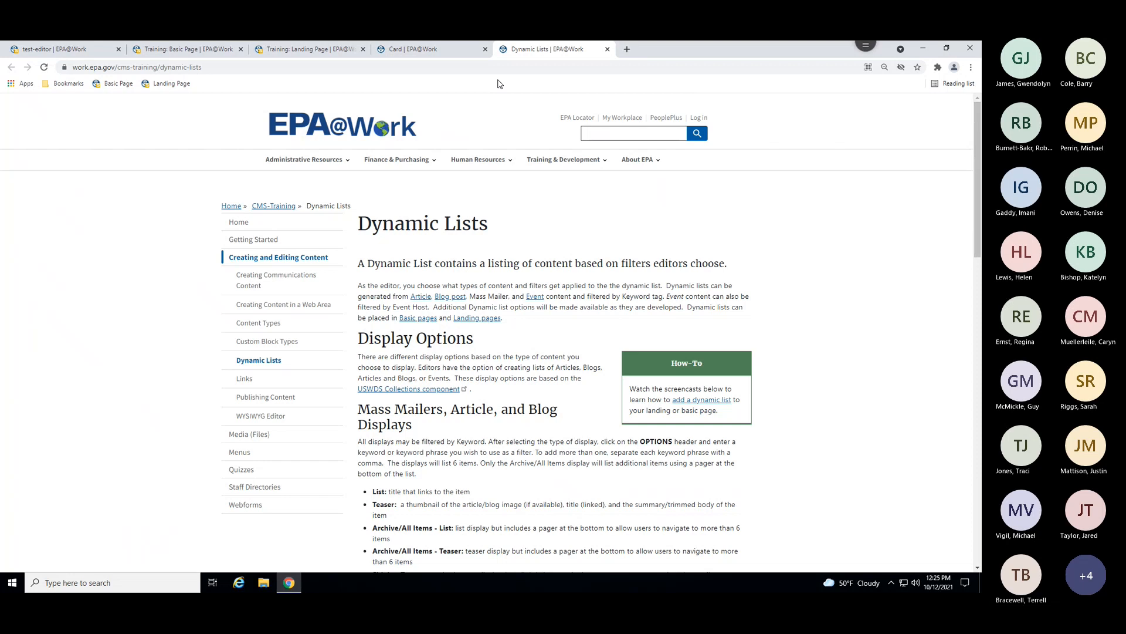
Reopen the Training: Basic Page for editing and add a Slideshow to its Custom Content.
click(192, 52)
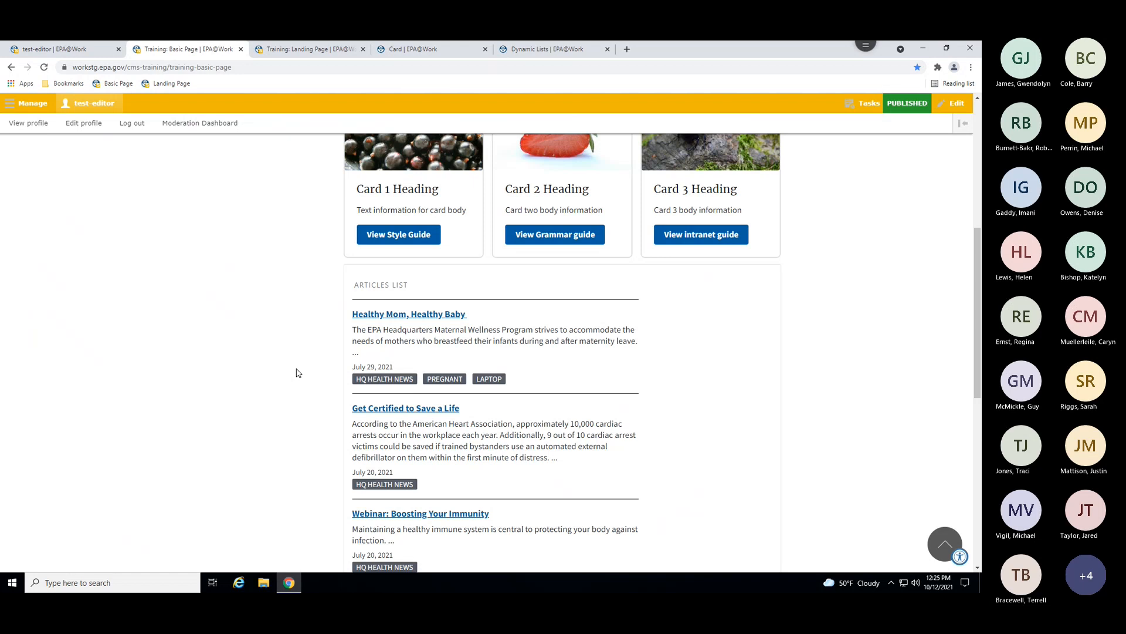
scroll(296, 372, up, 2)
scroll(296, 372, up, 1)
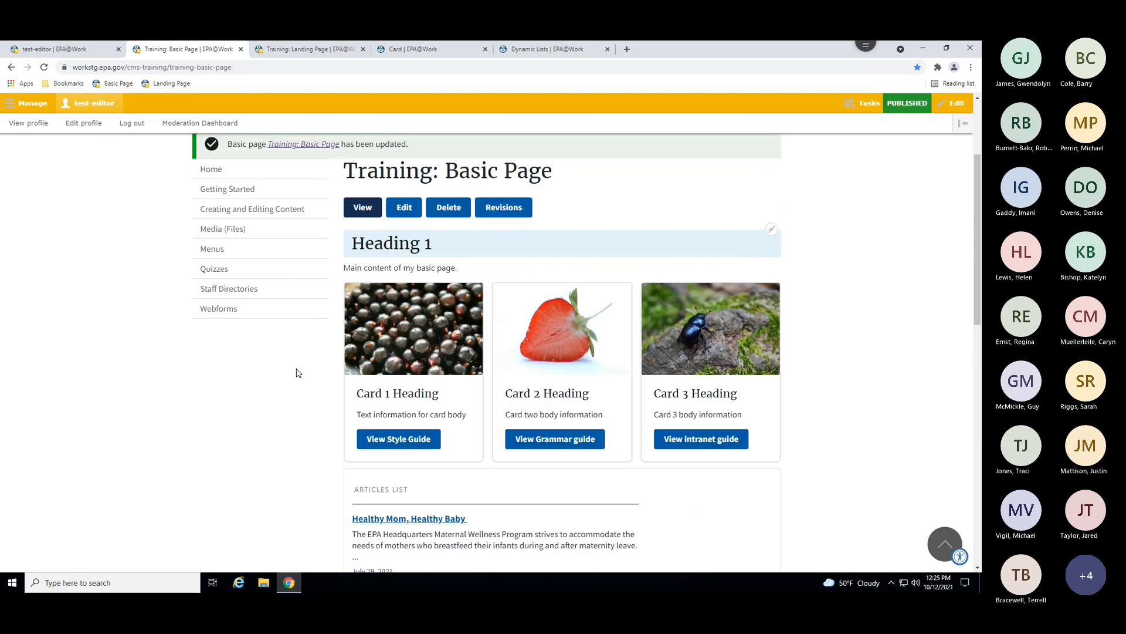
click(404, 210)
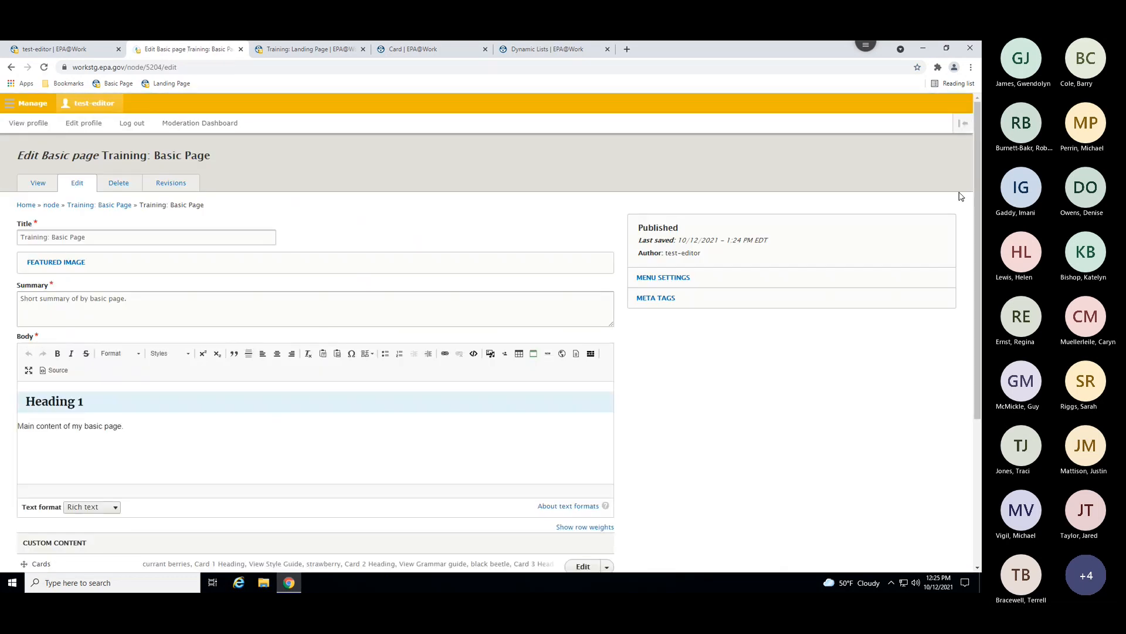
drag(979, 172, 974, 334)
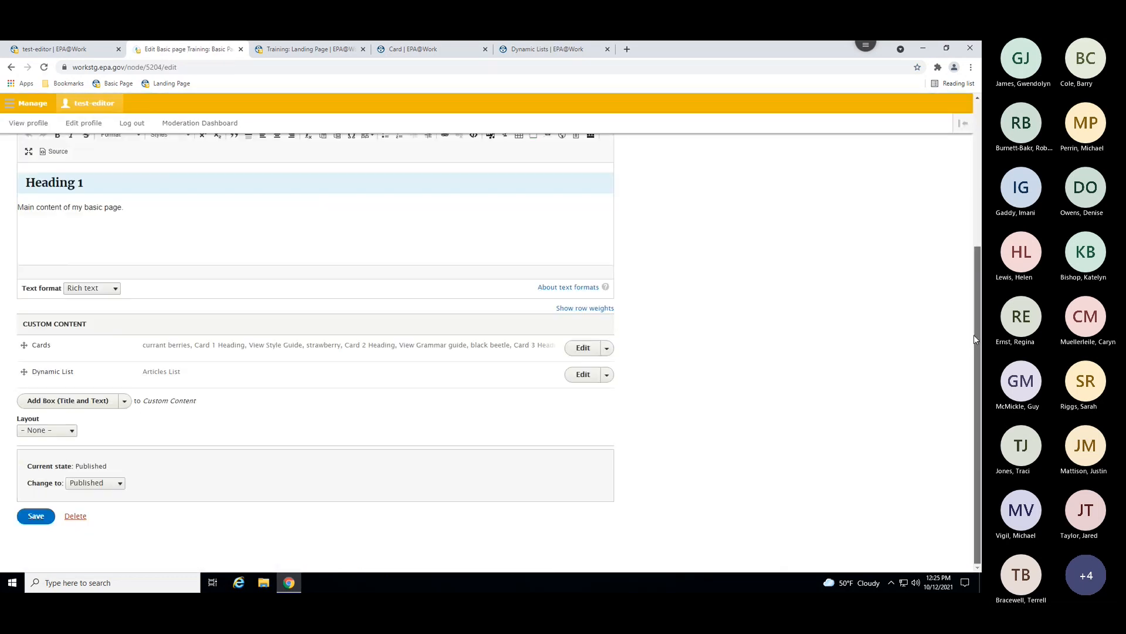
click(124, 404)
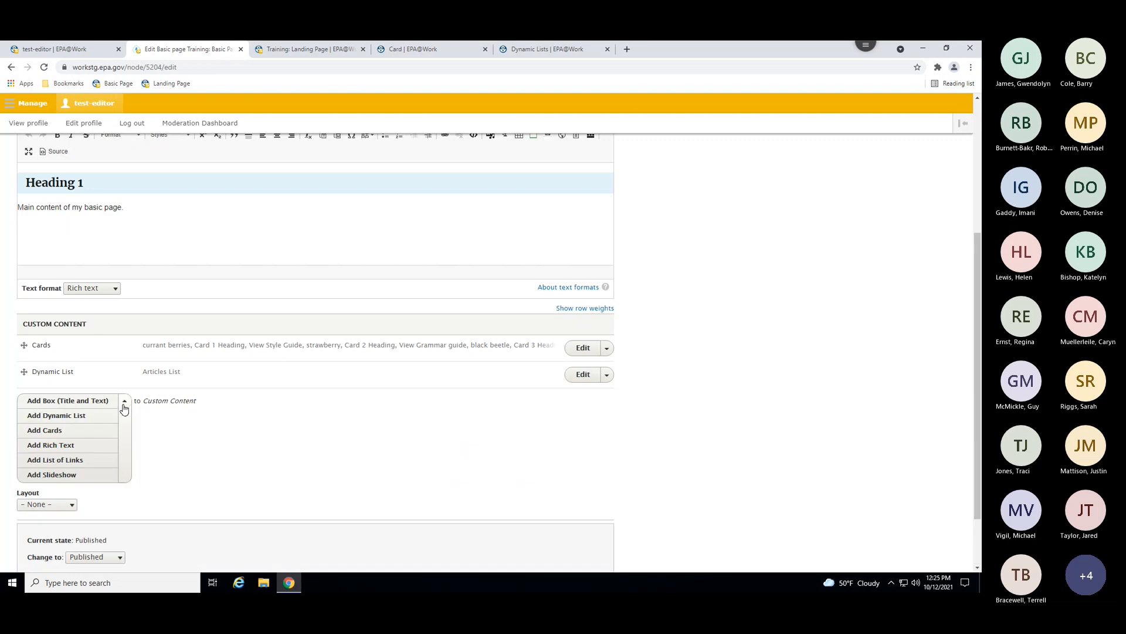
click(61, 475)
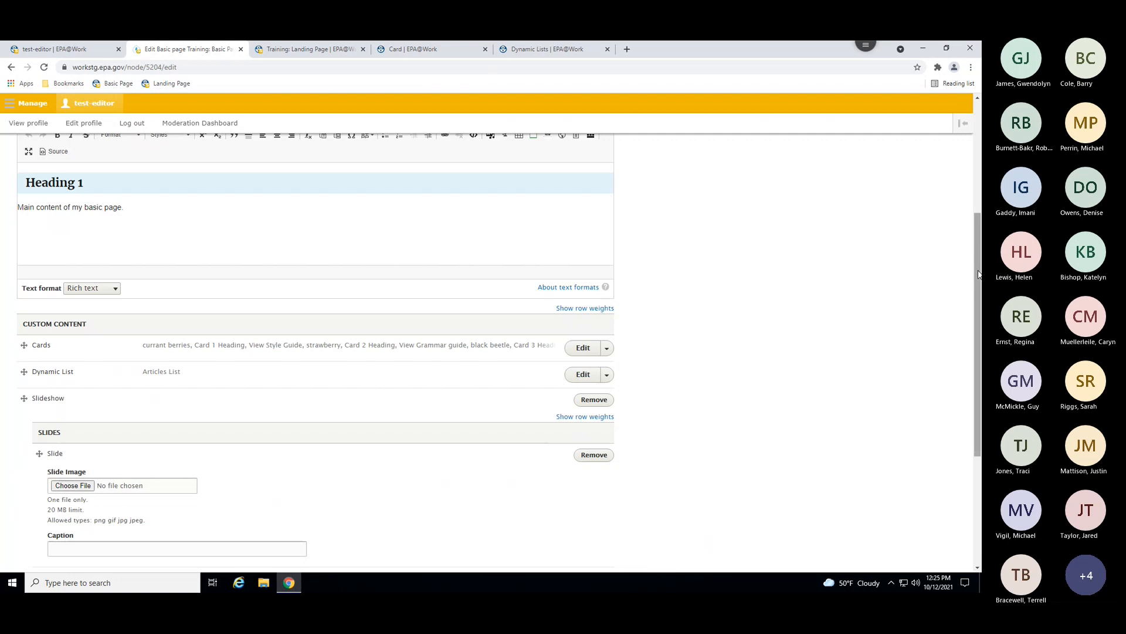
scroll(978, 274, down, 3)
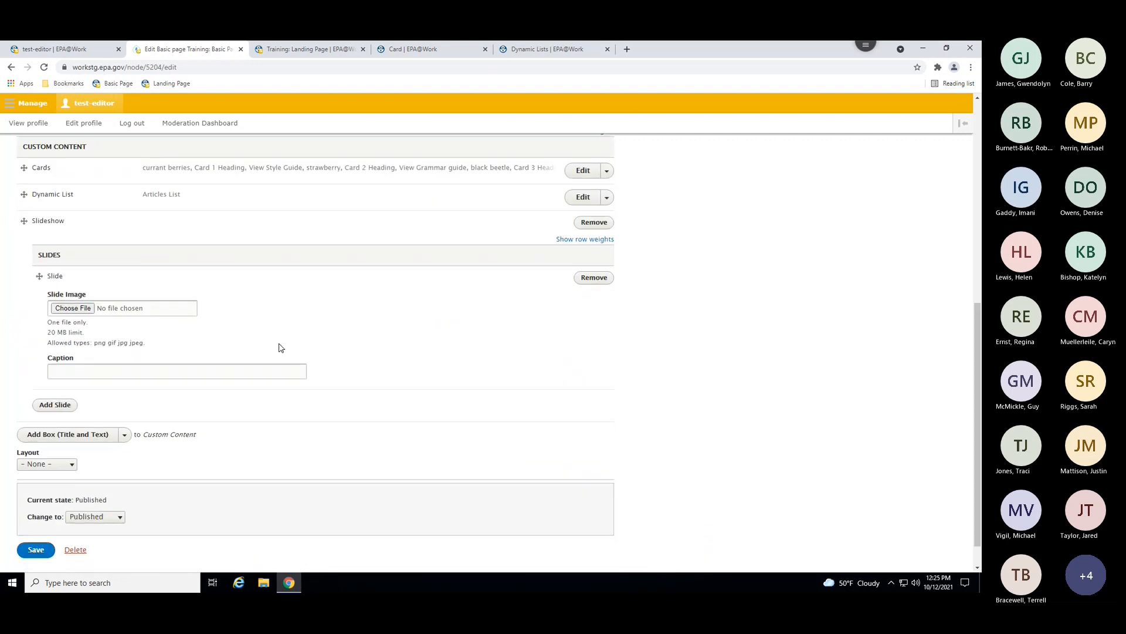
Upload currant-berries.jpg from Downloads as the first slide's image.
click(75, 315)
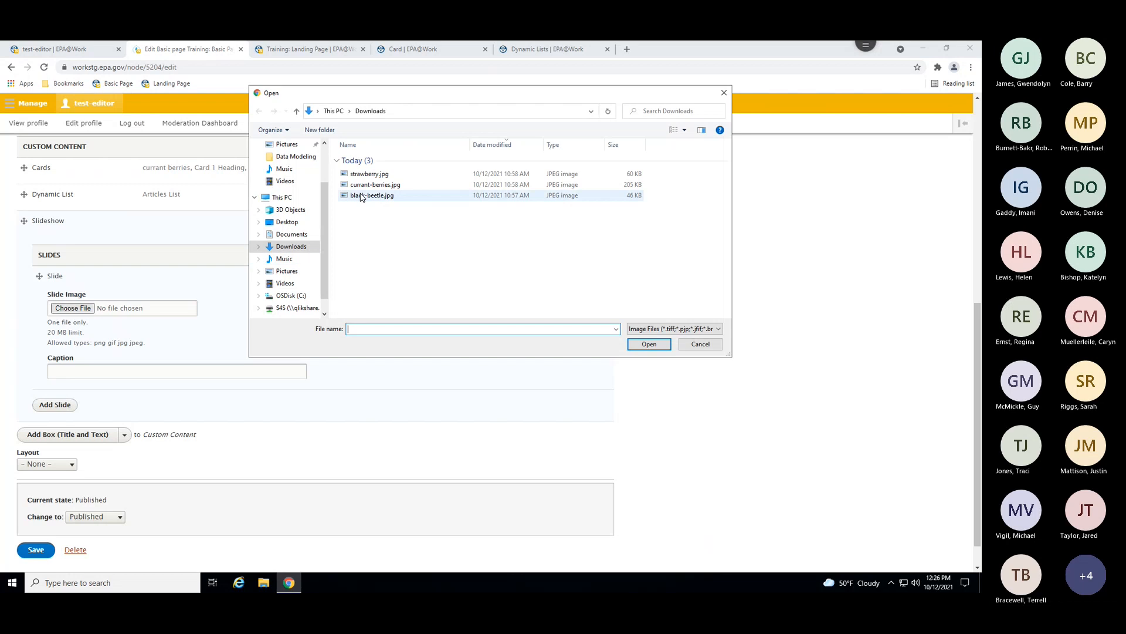
click(375, 184)
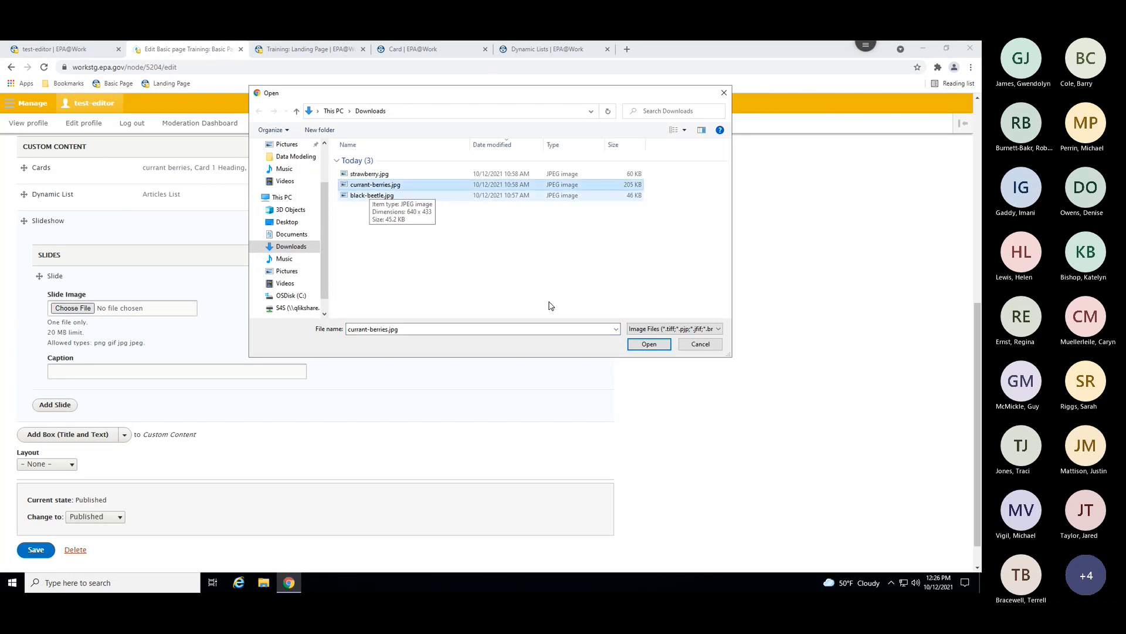
click(651, 345)
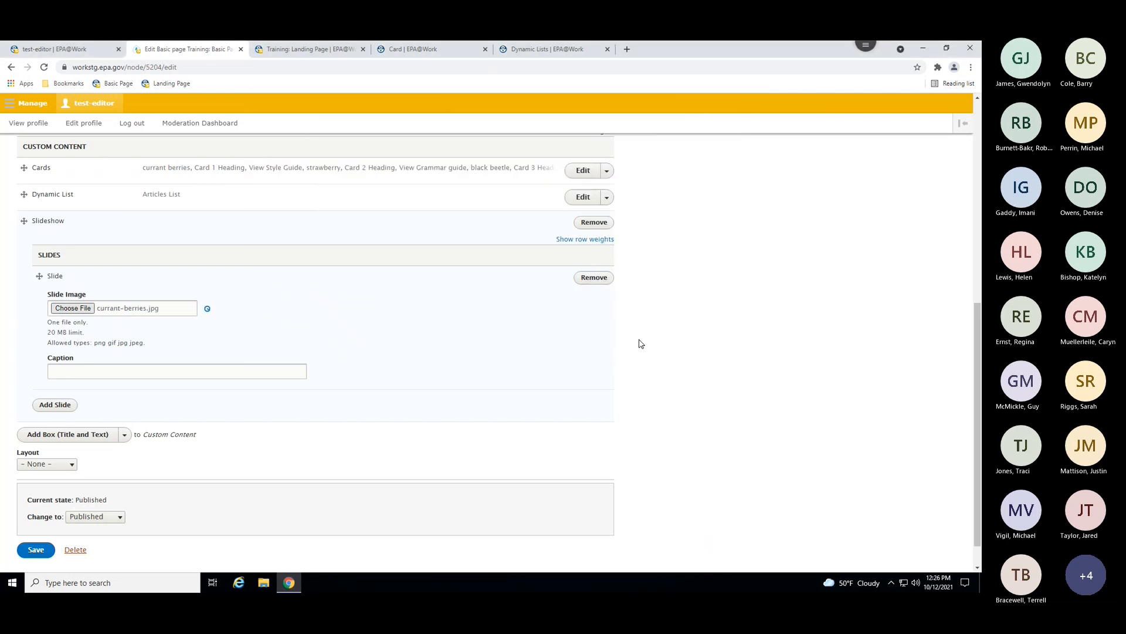
Give the first slide the alternative text "black currant berries" and the caption "currant berries".
click(161, 324)
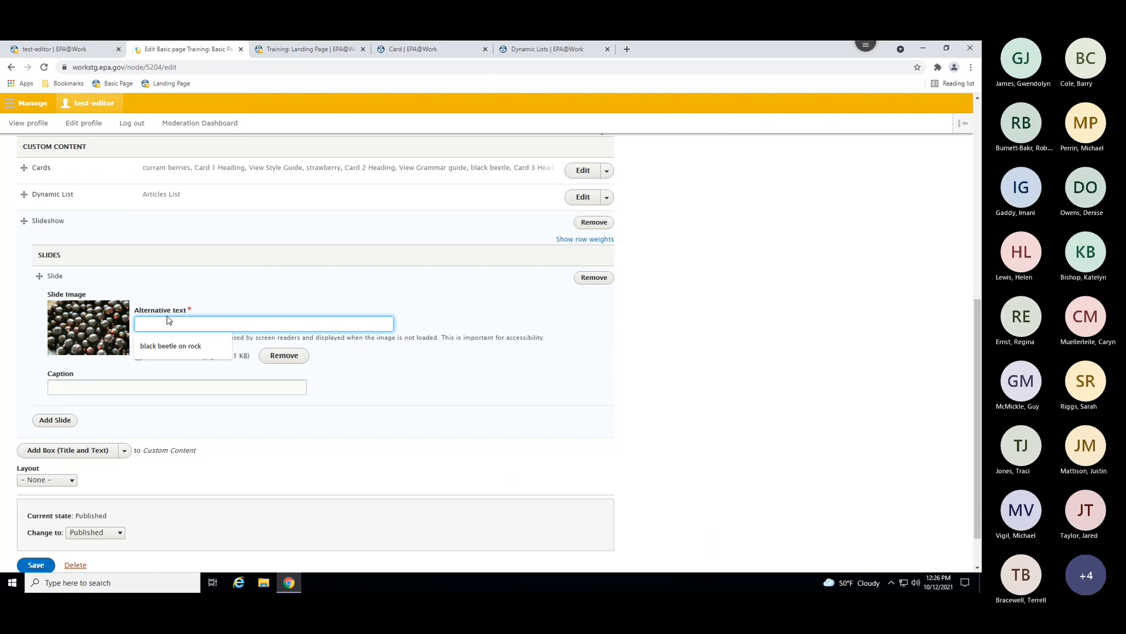
text(black currant )
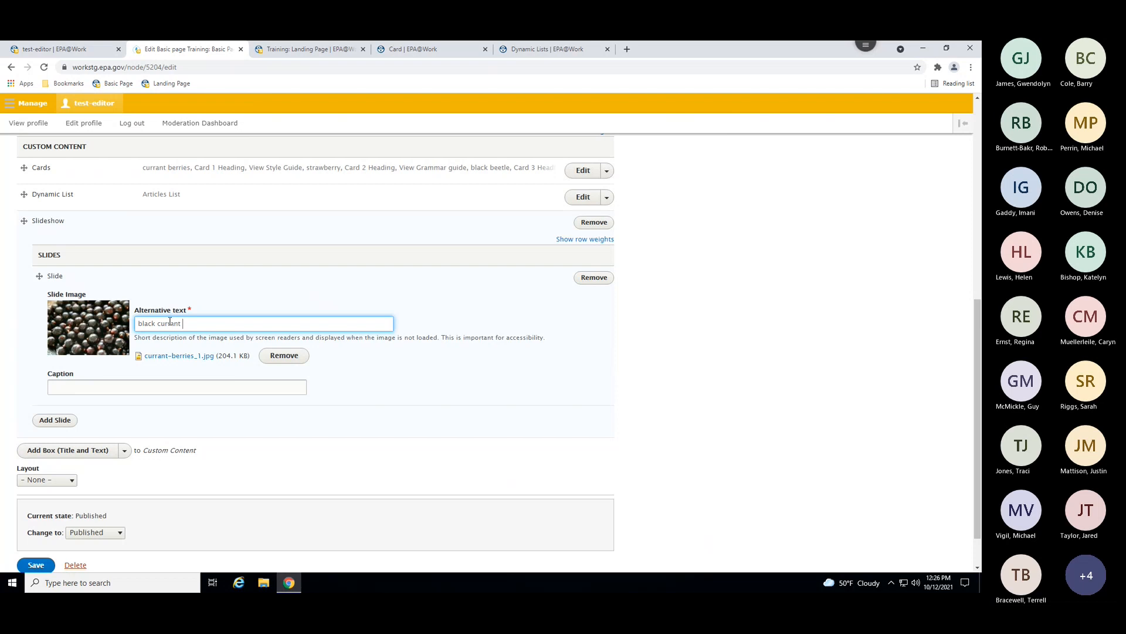
text(berries)
click(51, 384)
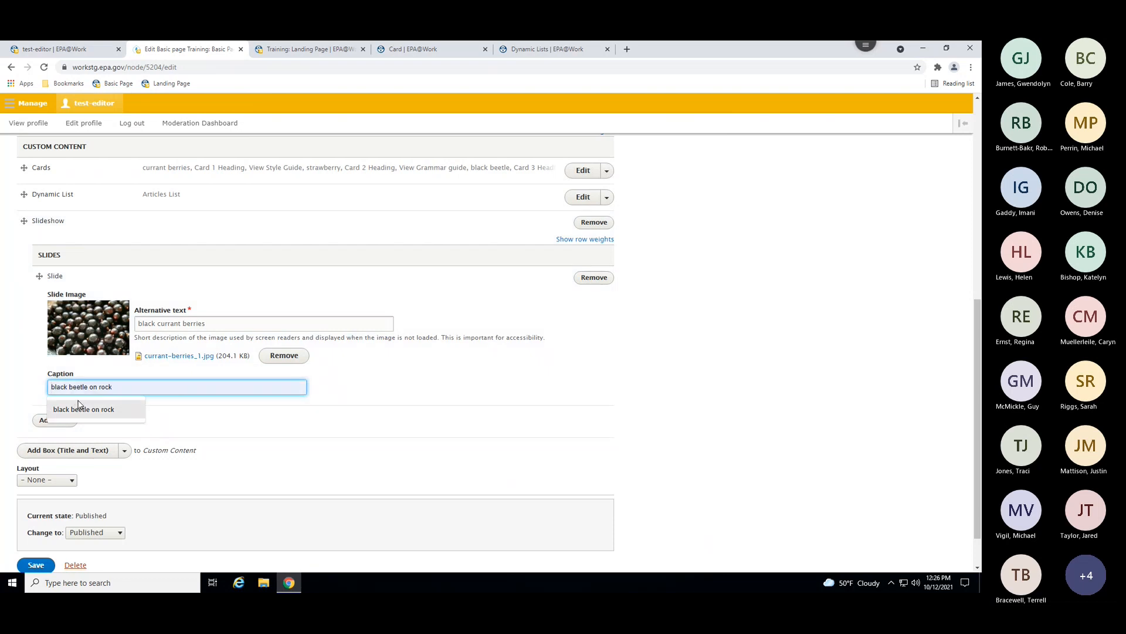
text(c)
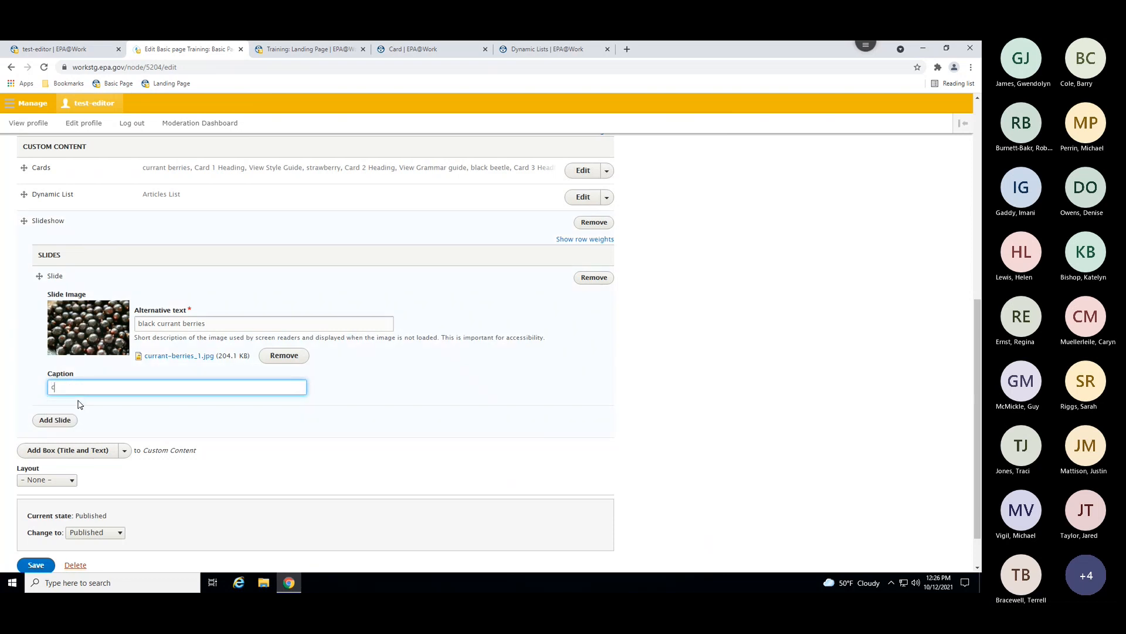
text(urrant berries)
Add a second slide to the slideshow and upload strawberry.jpg as its image.
click(55, 420)
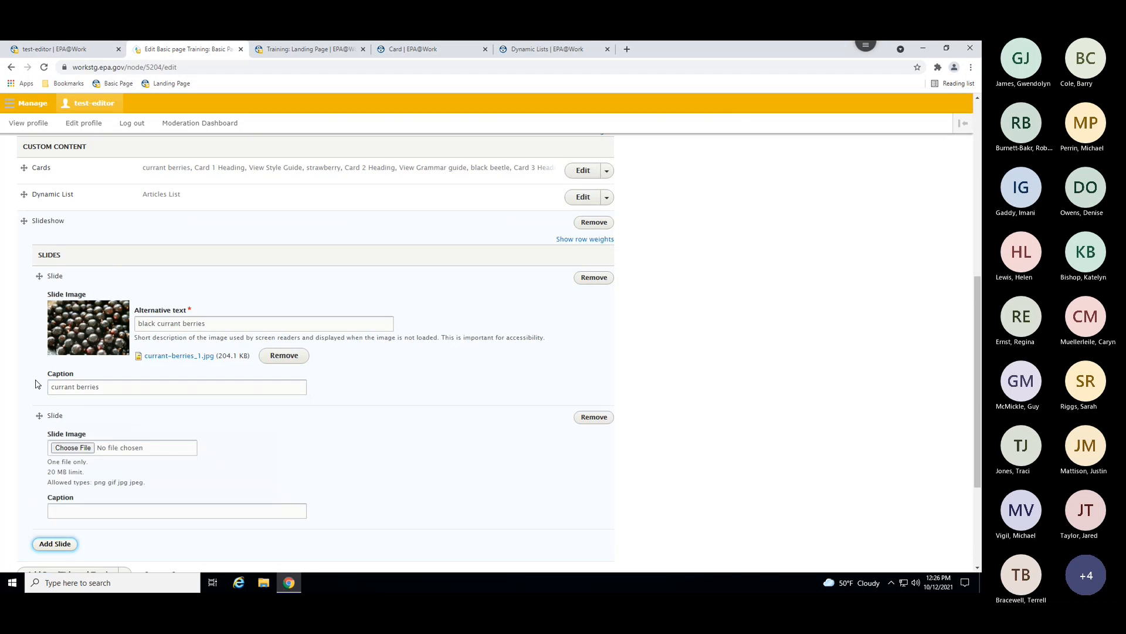
scroll(35, 384, down, 1)
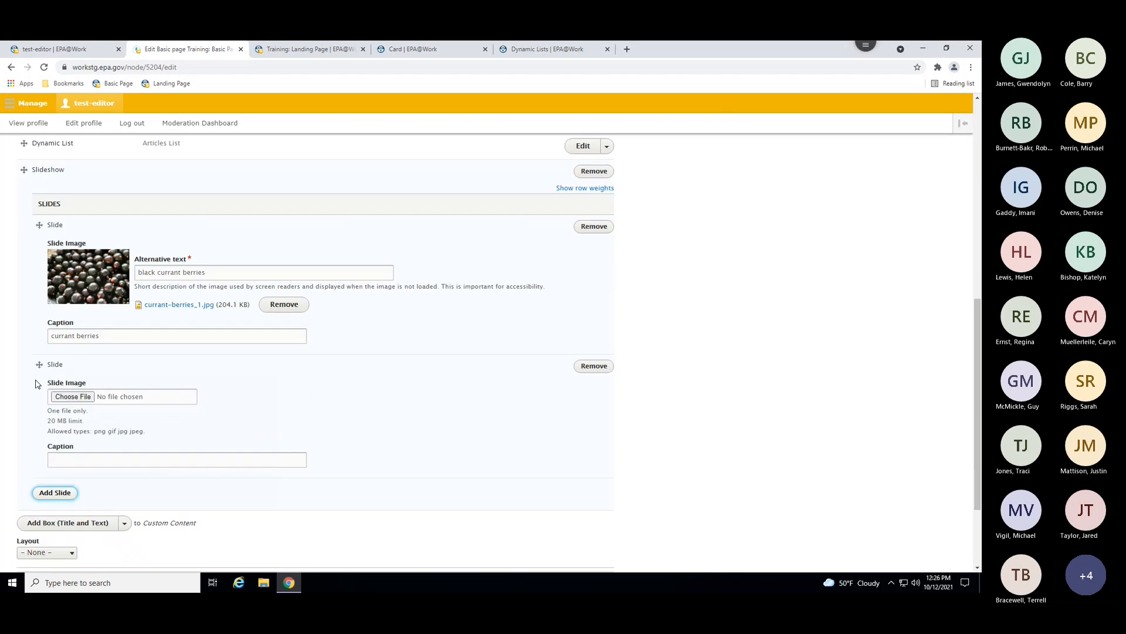
click(73, 397)
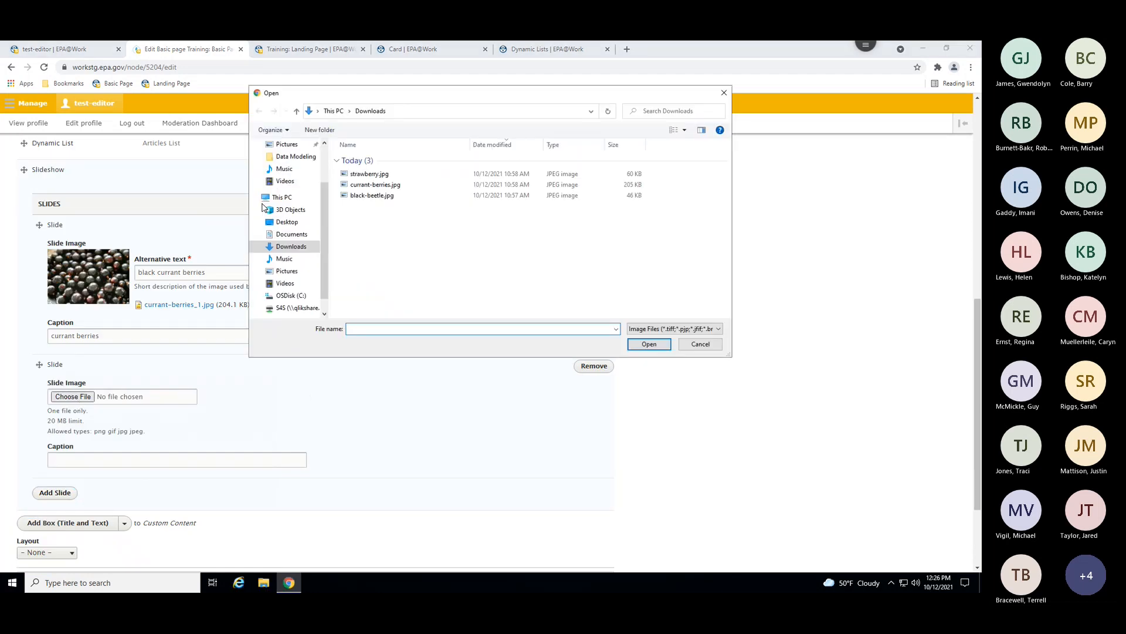
click(367, 174)
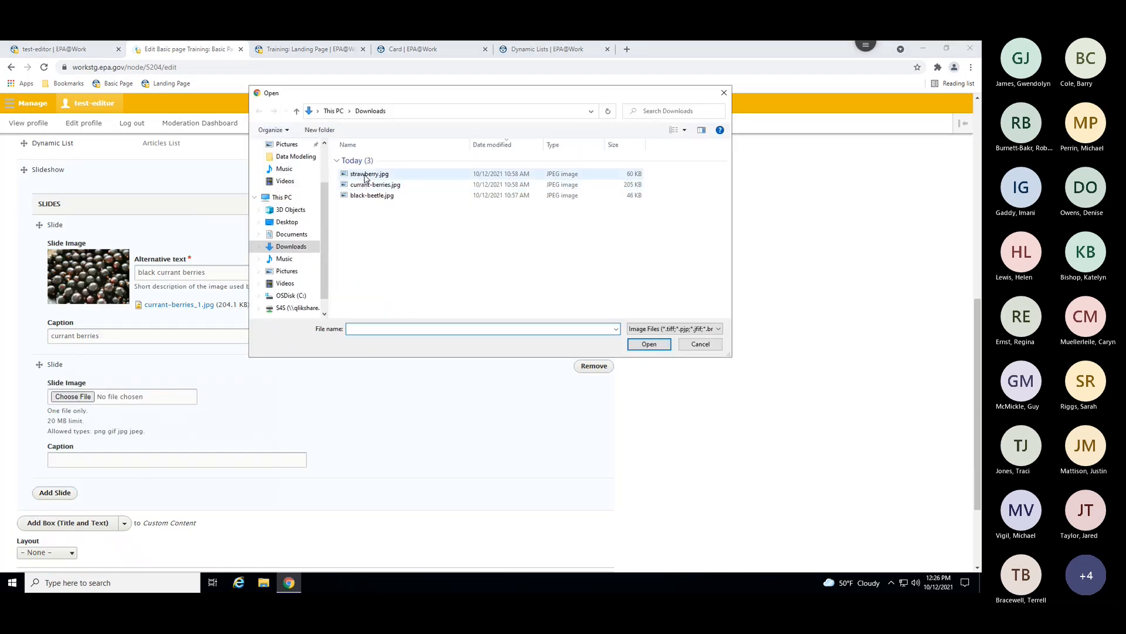
click(649, 345)
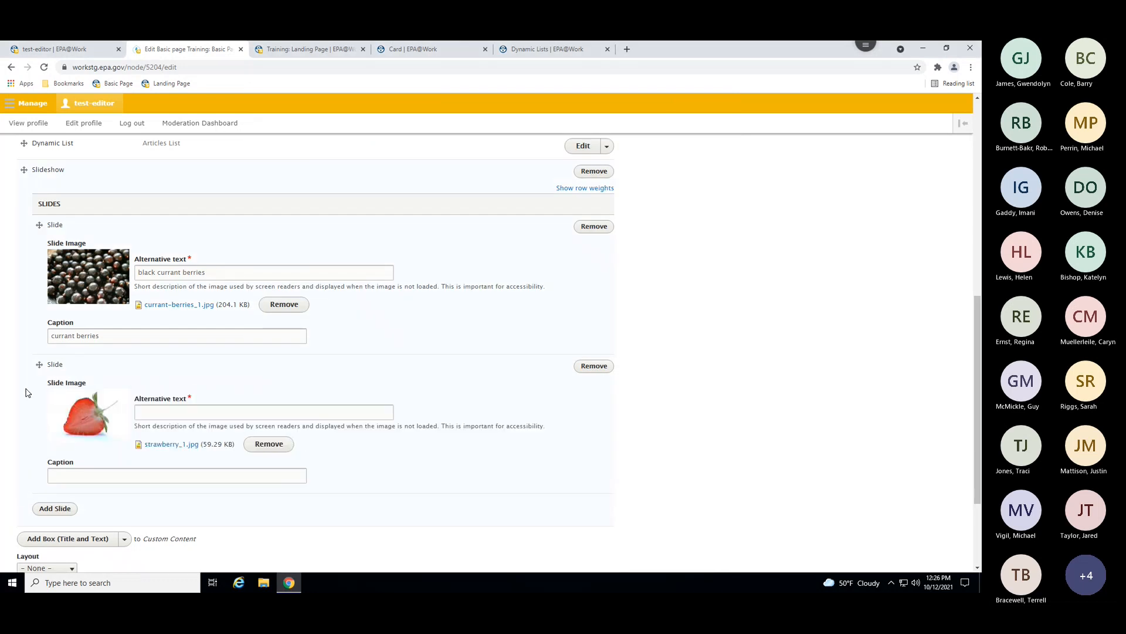
Enter "strawberry" as both the alternative text and the caption of the second slide.
click(220, 412)
text(star)
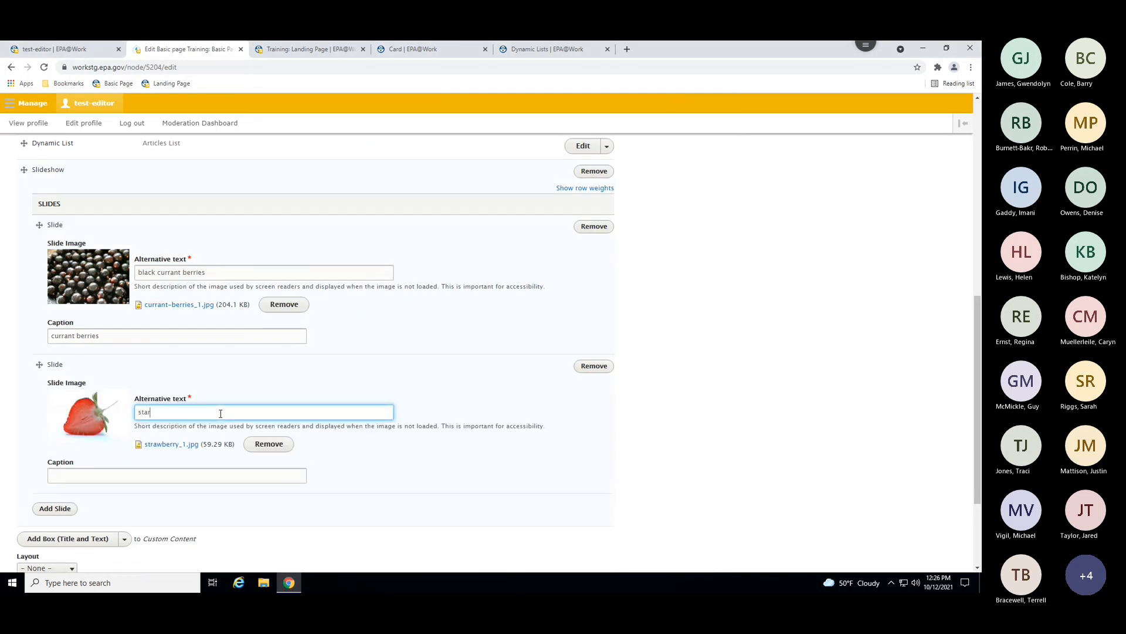
key(BackSpace)
key(BackSpace)
text(rawberry)
key(Tab)
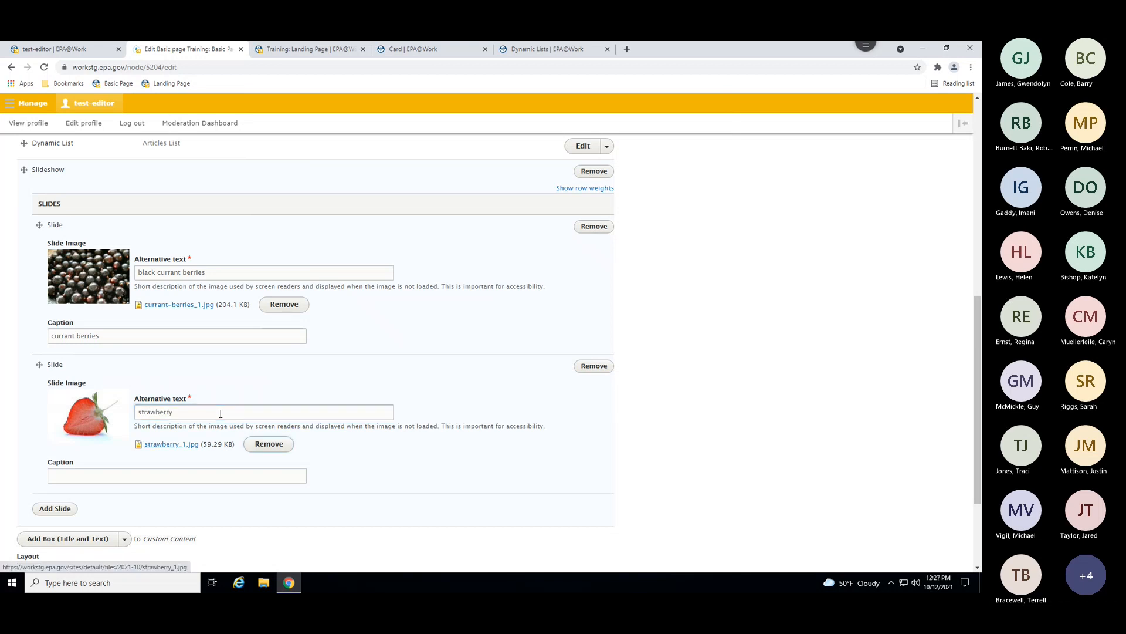
key(Tab)
key(Tab)
text(s)
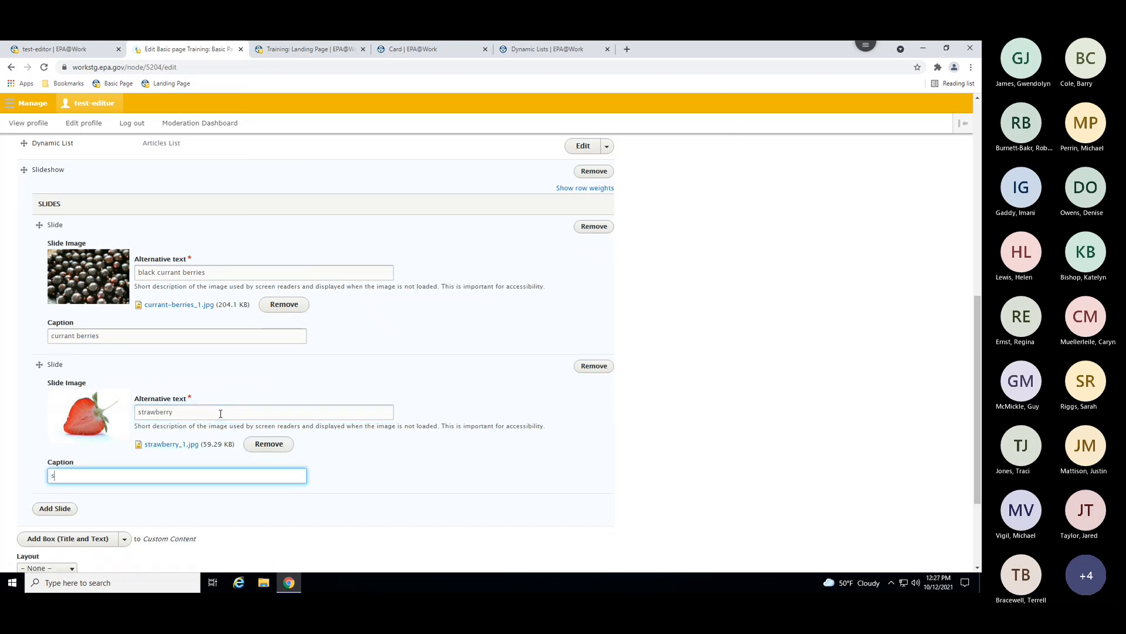
text(trawberry)
Add a third slide to the slideshow and upload black-beetle.jpg as its image.
click(53, 509)
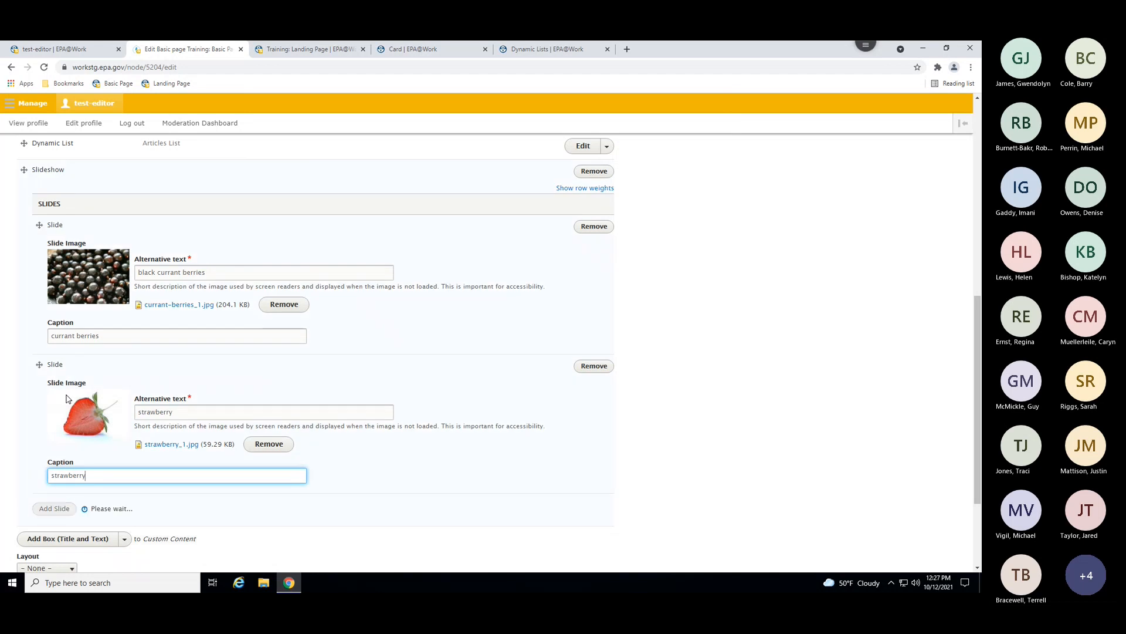
click(75, 433)
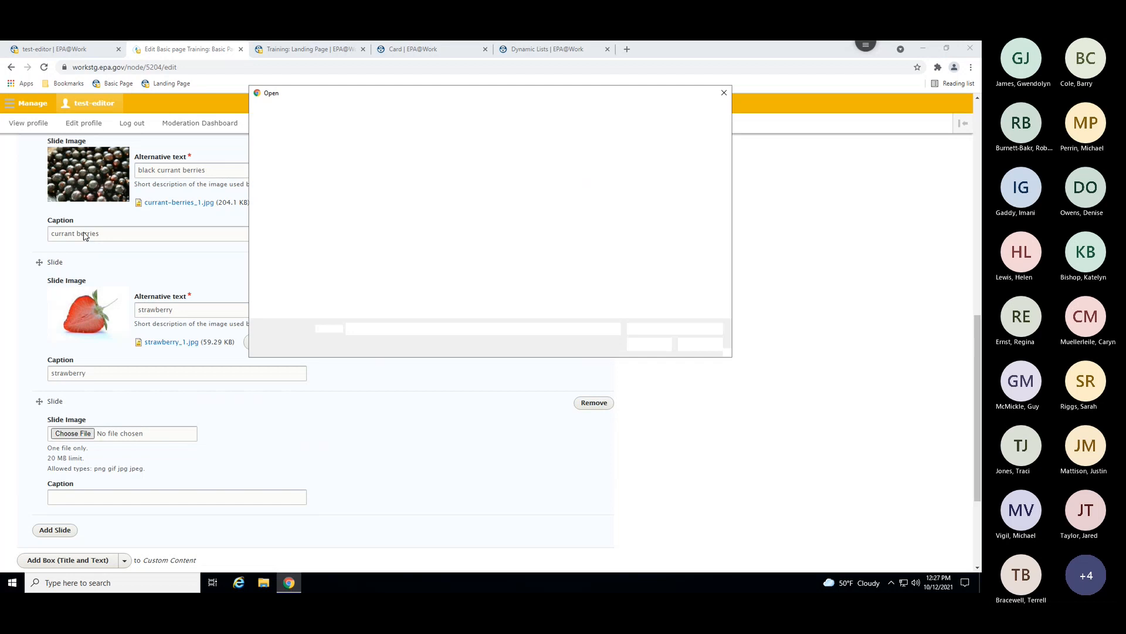
click(375, 195)
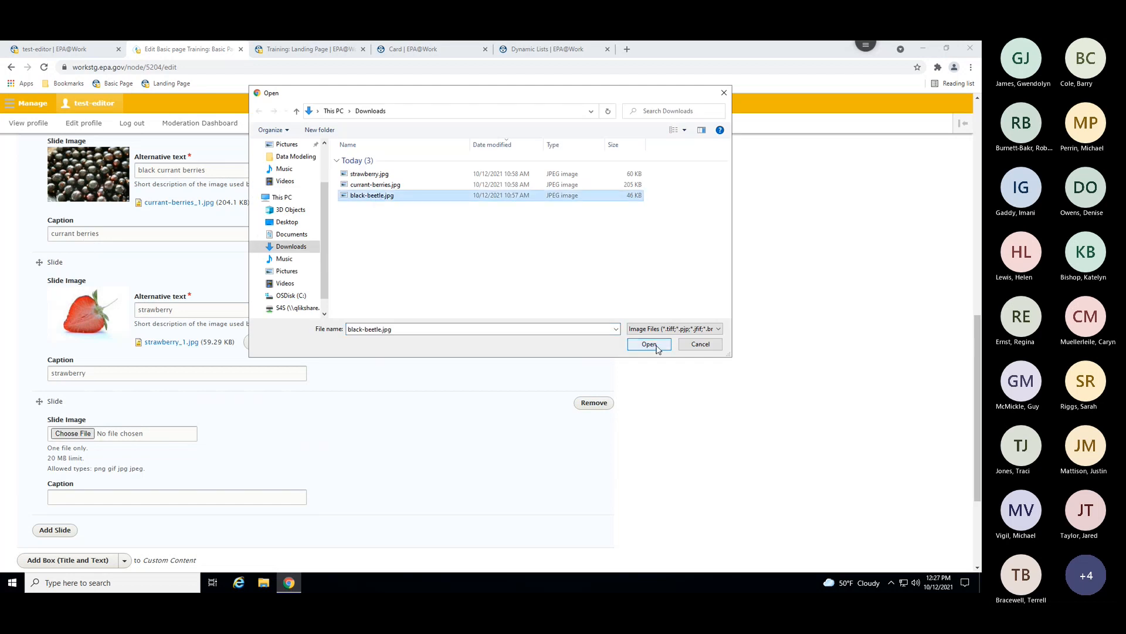
click(648, 345)
Enter "black beetle" as both the alternative text and the caption of the third slide.
click(161, 450)
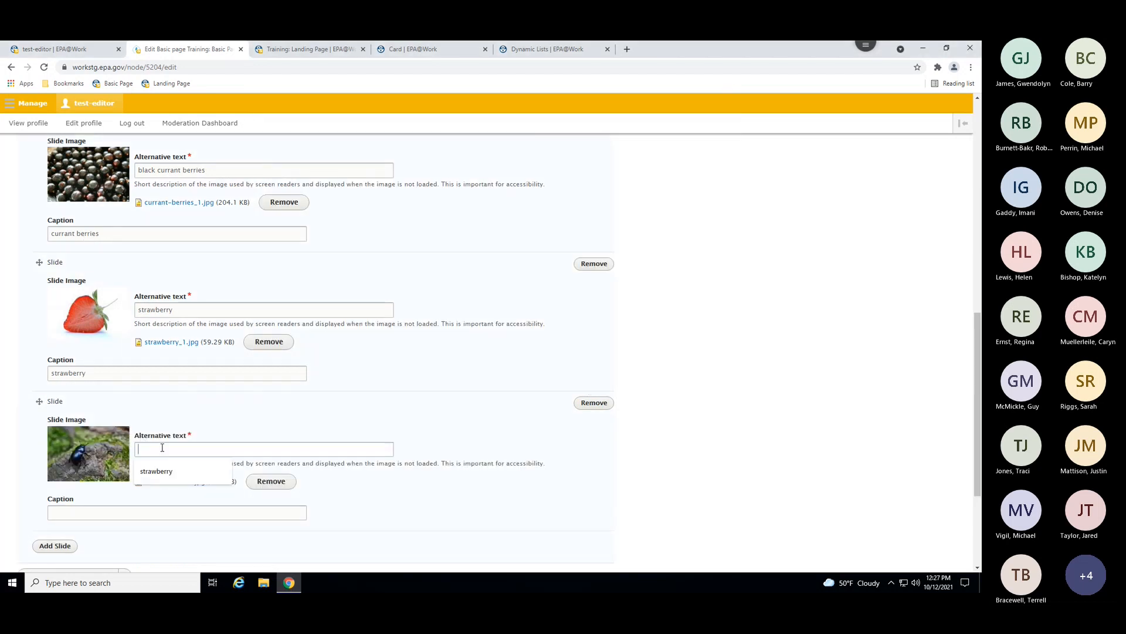
text(blac)
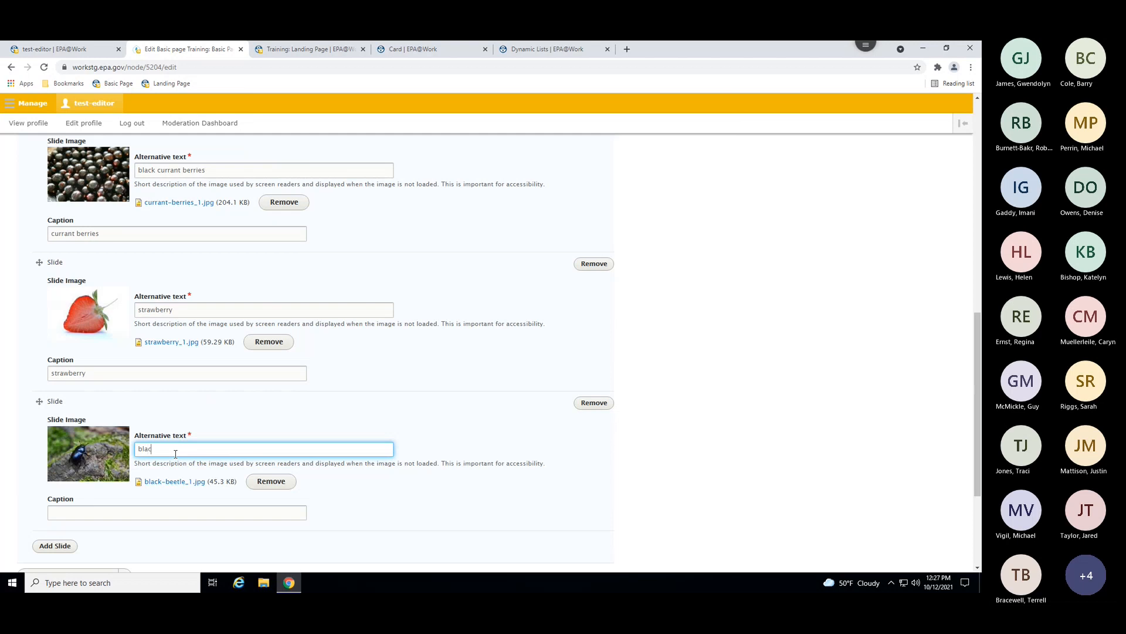
text(k beetle)
click(165, 512)
text(B)
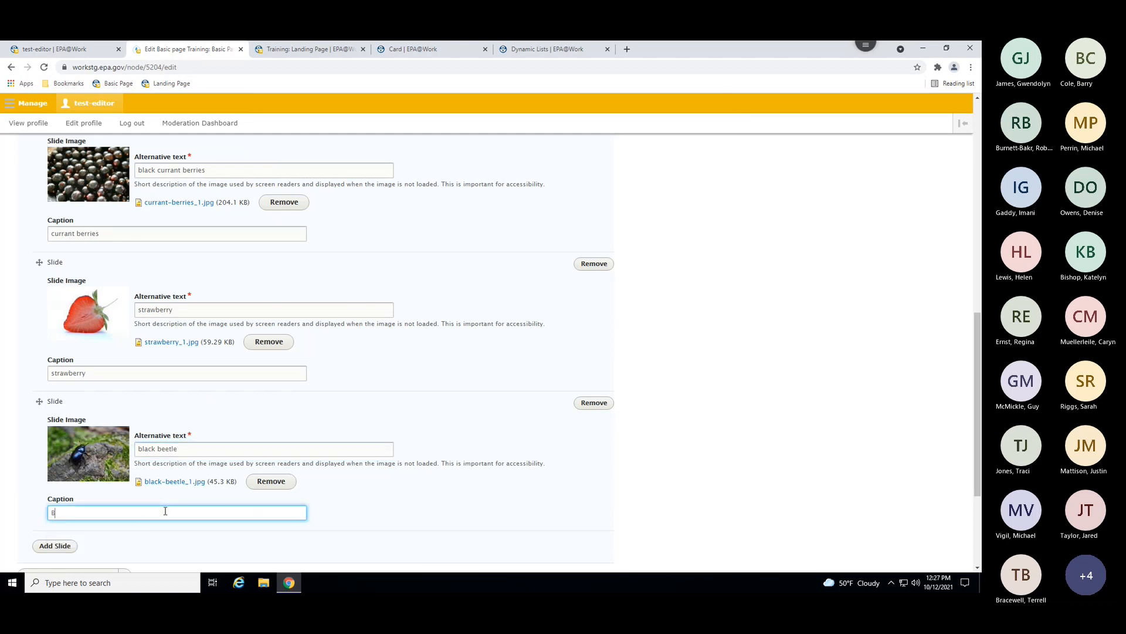
key(BackSpace)
text(black beetle)
scroll(169, 510, down, 2)
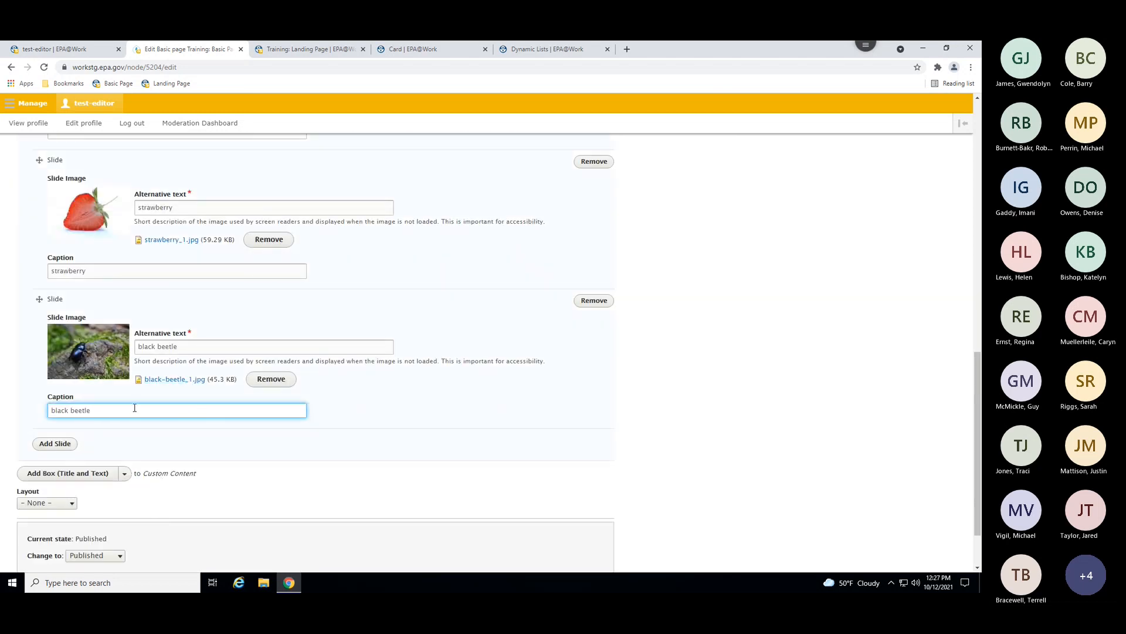
scroll(71, 461, down, 1)
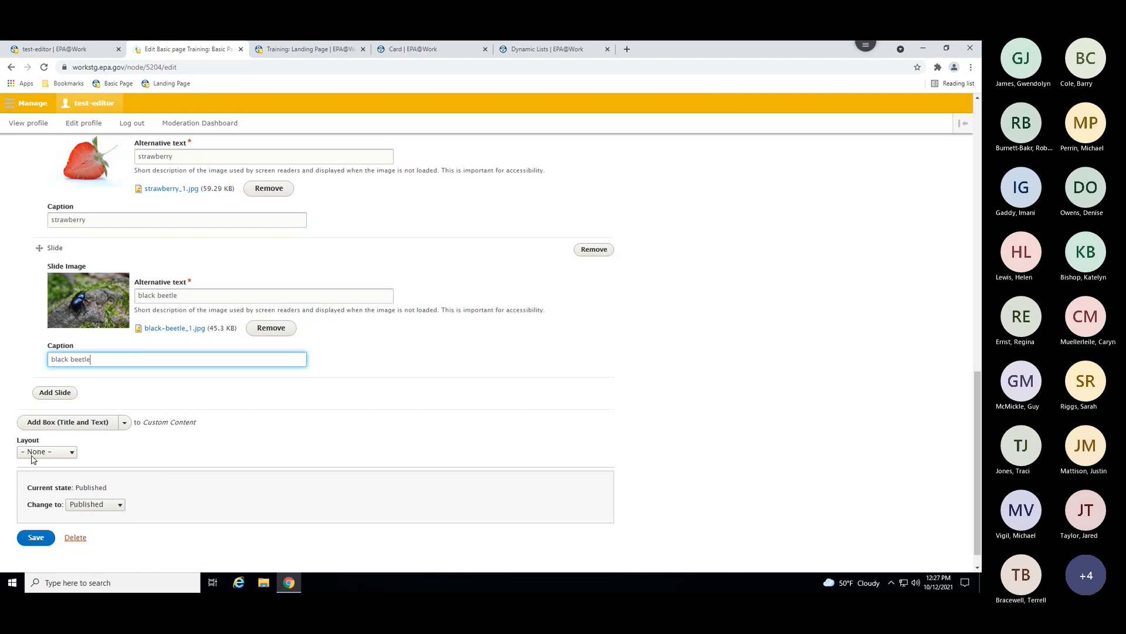
Try to save and publish the page with its three-slide slideshow, and go back to the edit form.
click(36, 537)
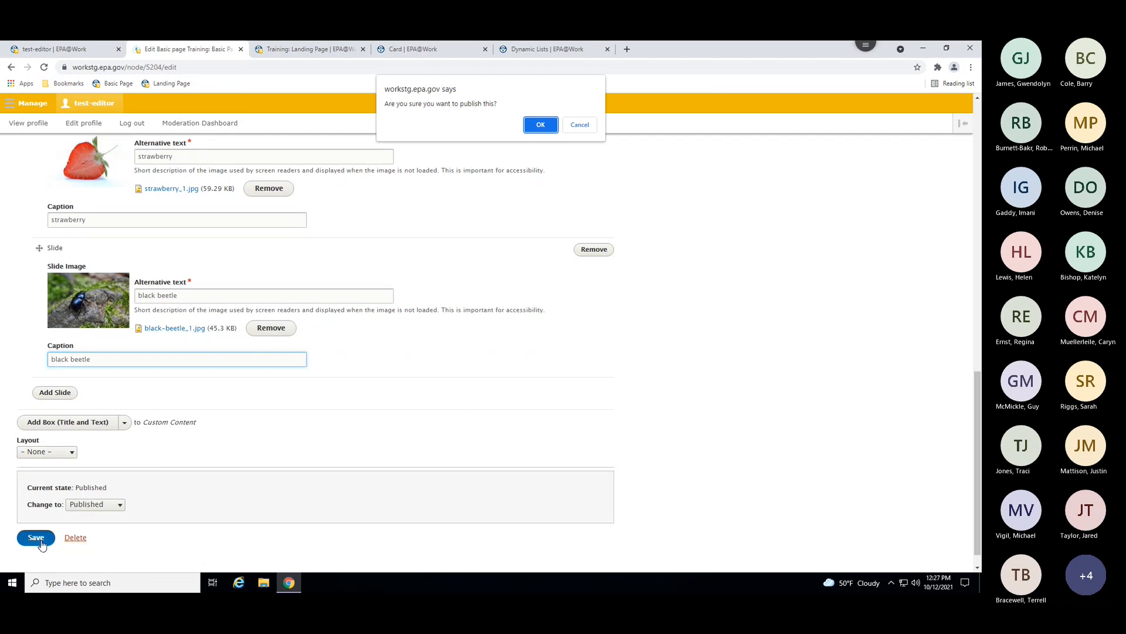
click(541, 126)
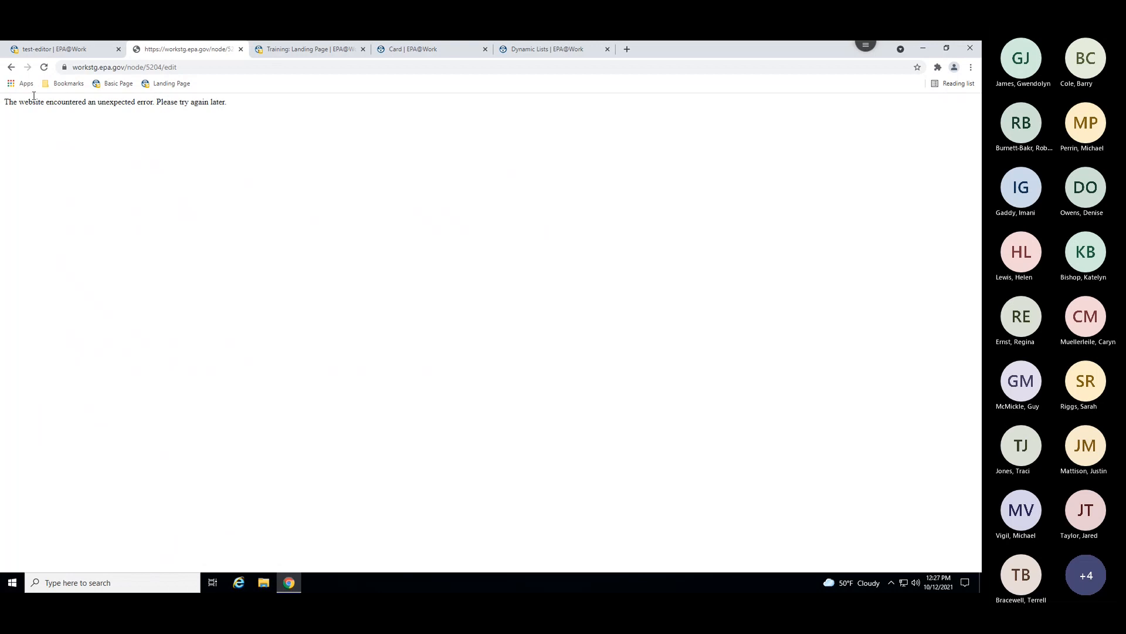
click(11, 69)
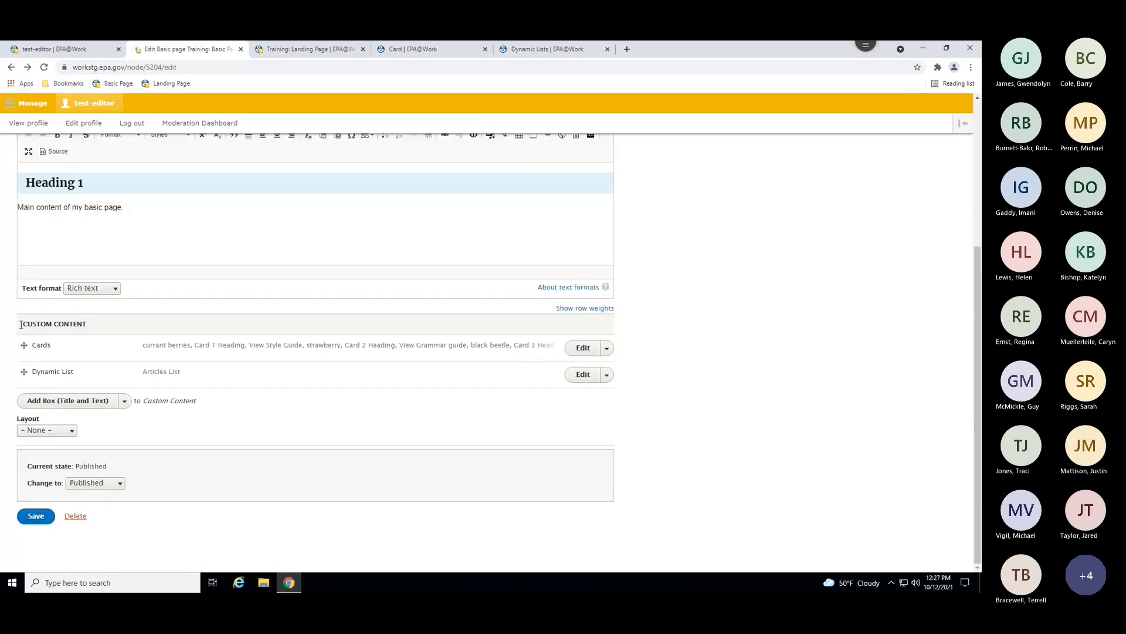
Add a Slideshow to the page's Custom Content and upload currant-berries.jpg as the first slide's image.
click(124, 401)
click(65, 475)
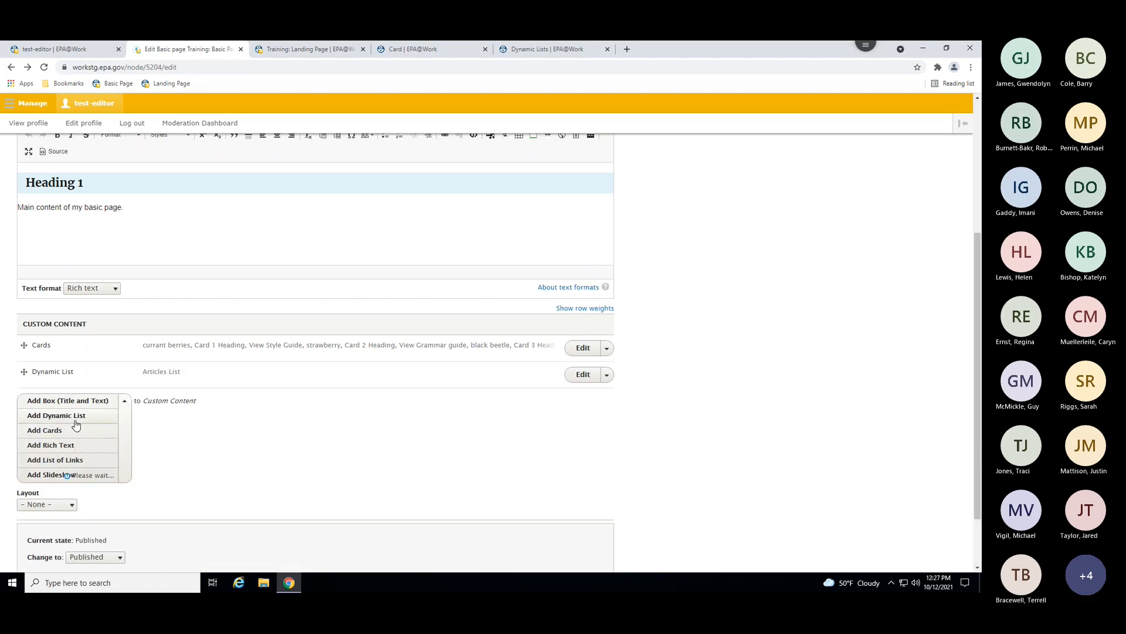
scroll(47, 419, down, 3)
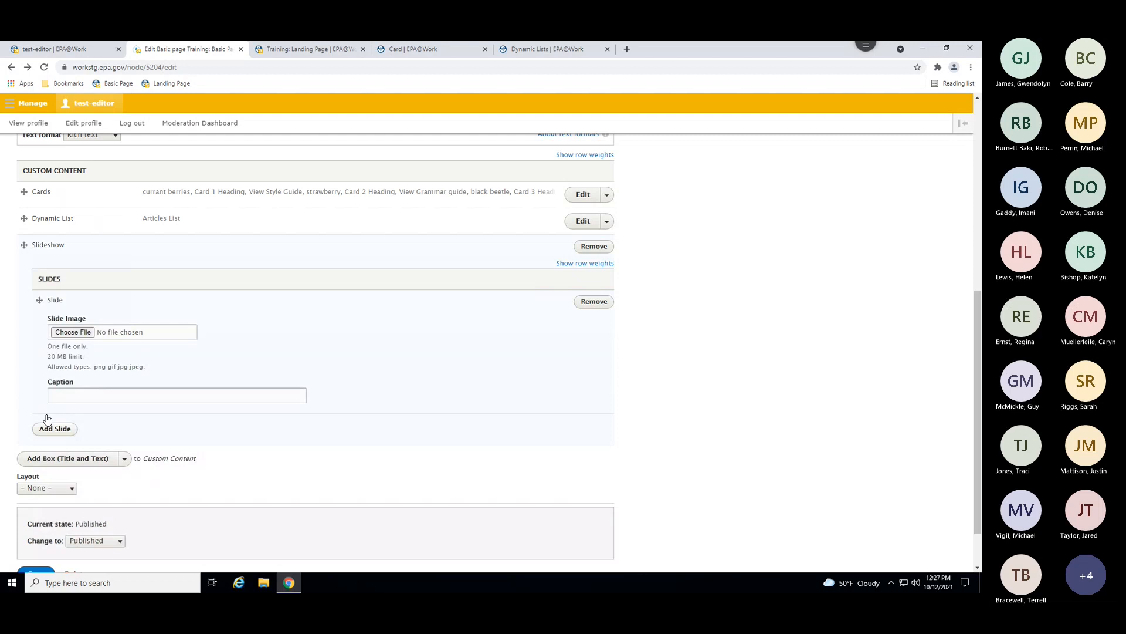
click(65, 341)
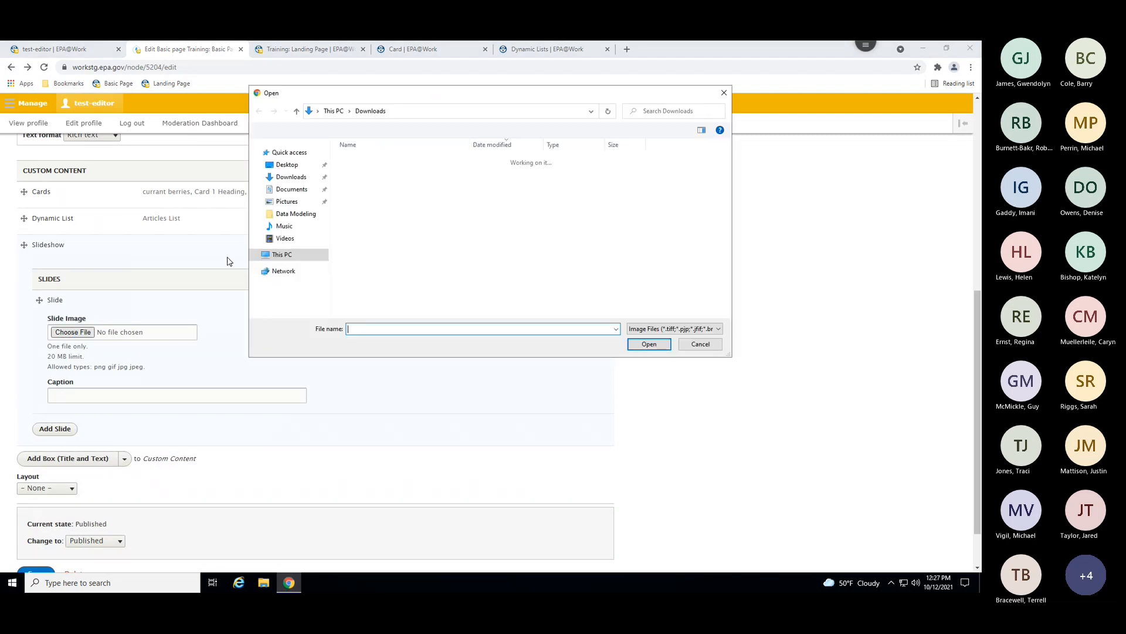
click(358, 185)
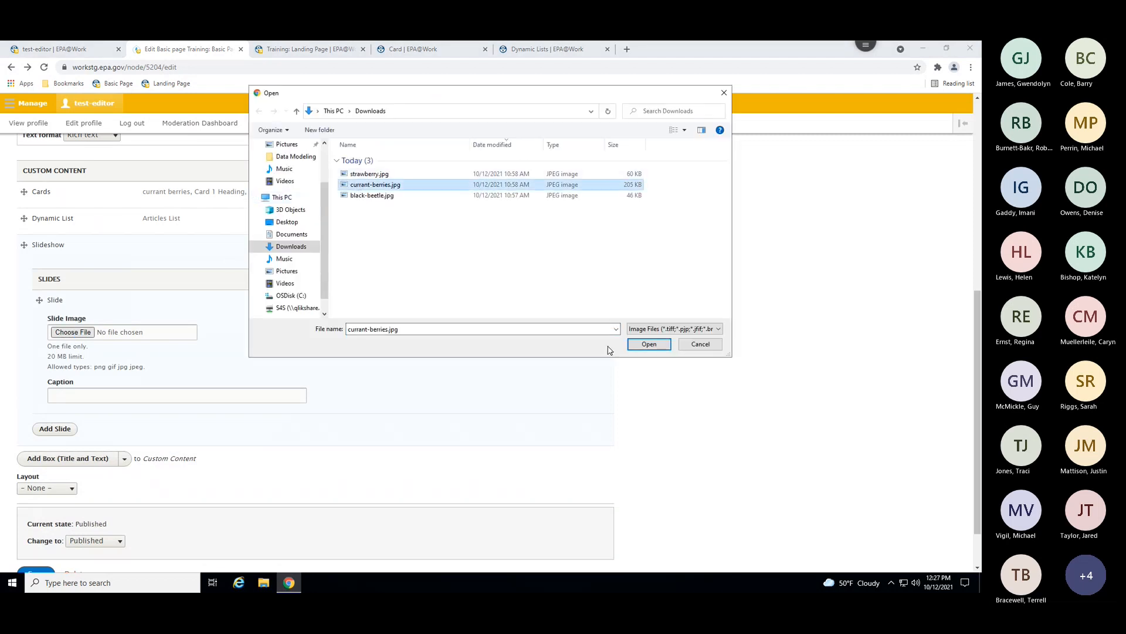
click(649, 344)
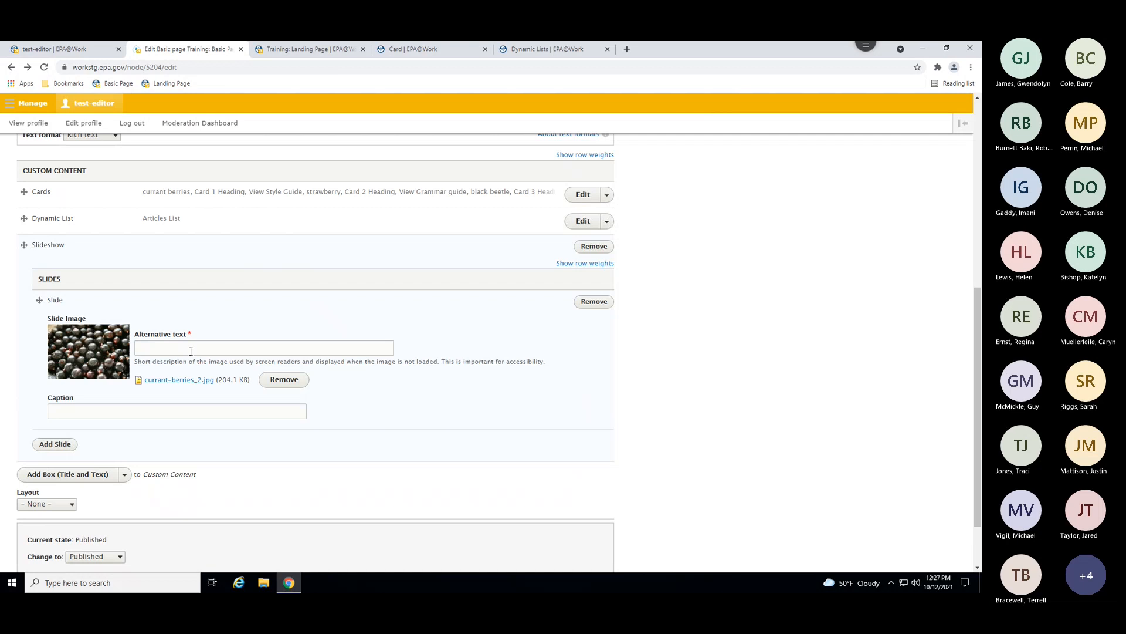
Enter "black currant berries" as the first slide's alternative text and "currant berries" as its caption.
click(190, 347)
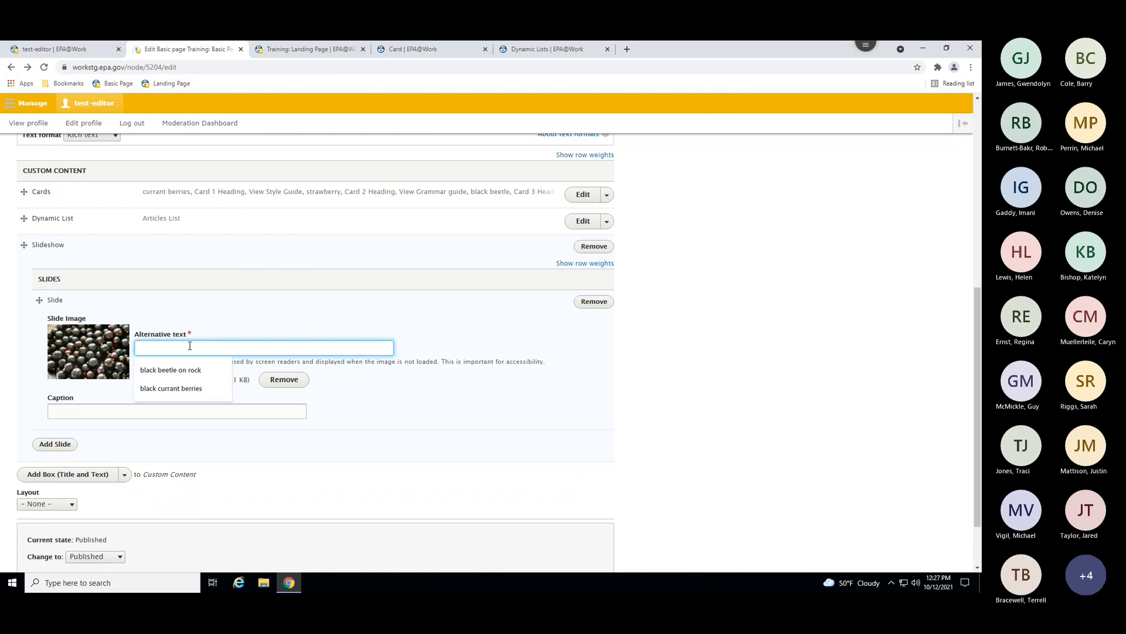
click(171, 388)
click(97, 411)
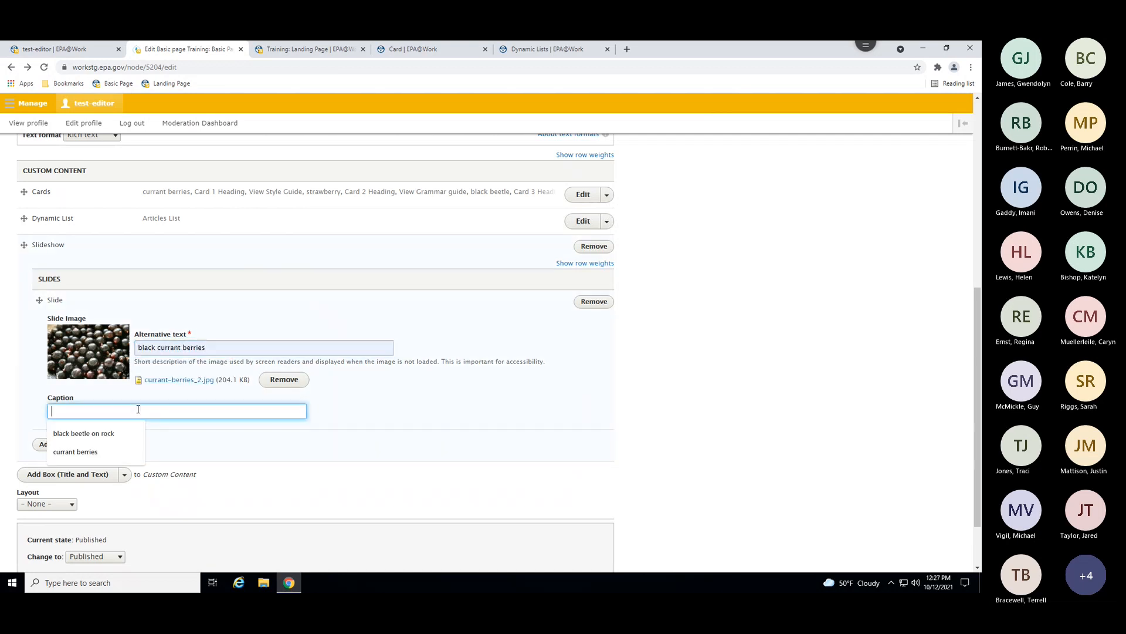
click(97, 452)
Add a second slide to the new slideshow and upload strawberry.jpg as its image.
scroll(93, 446, down, 1)
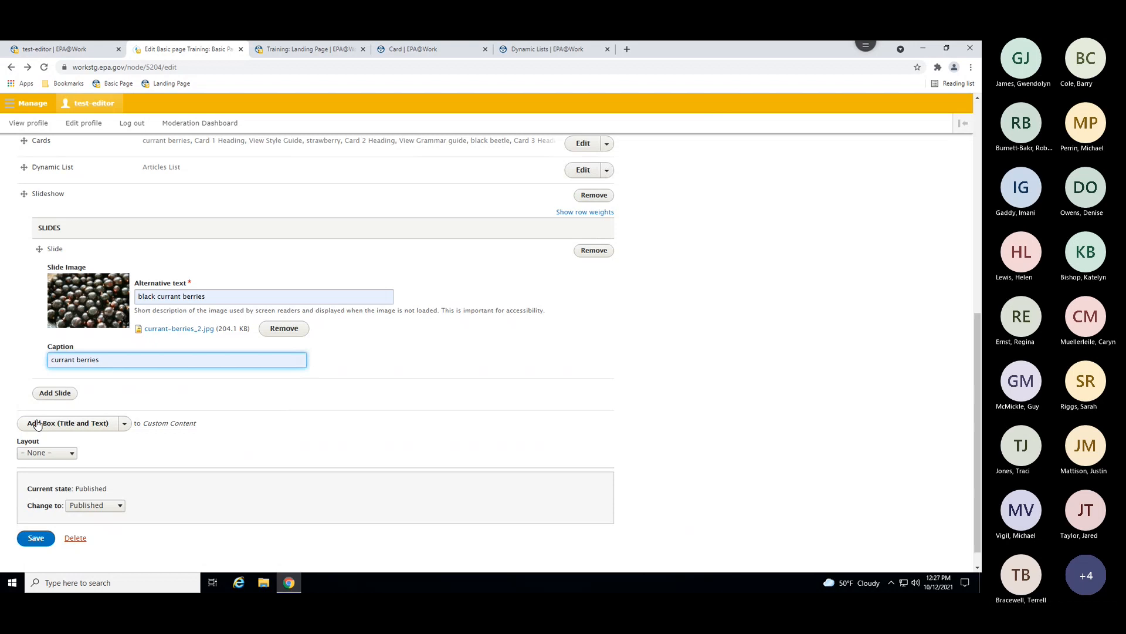
click(56, 393)
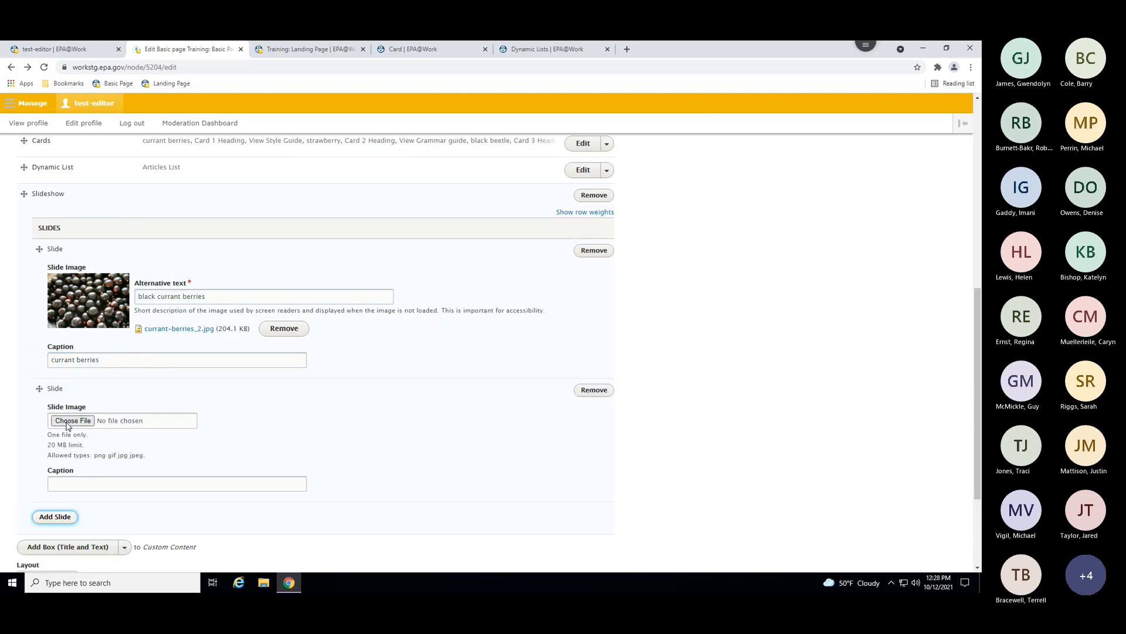
click(66, 423)
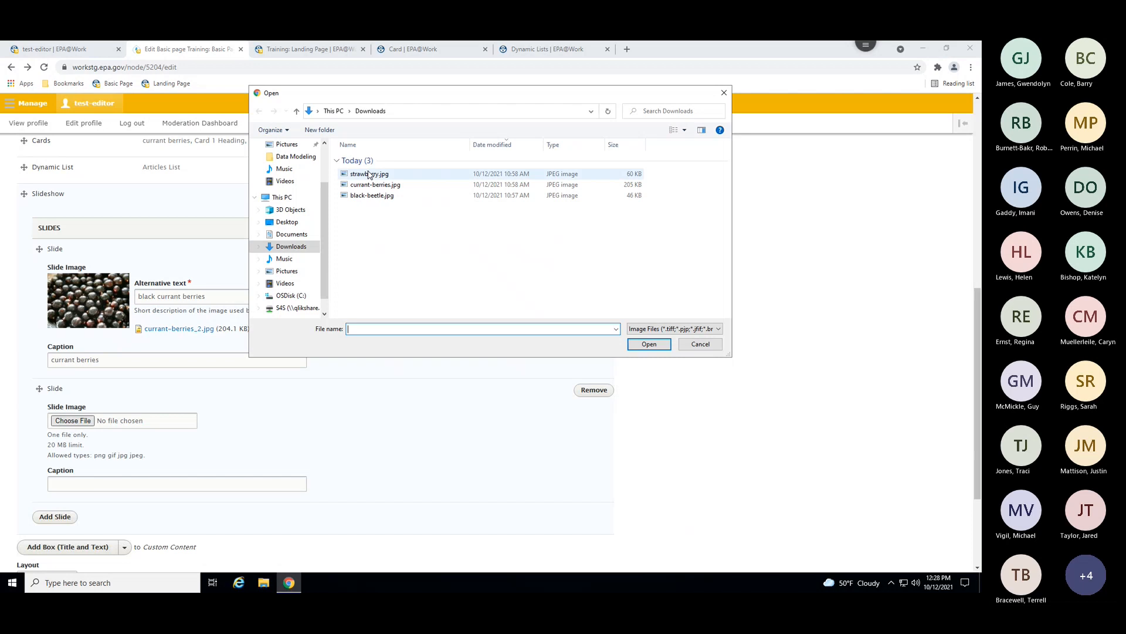
click(368, 175)
click(649, 343)
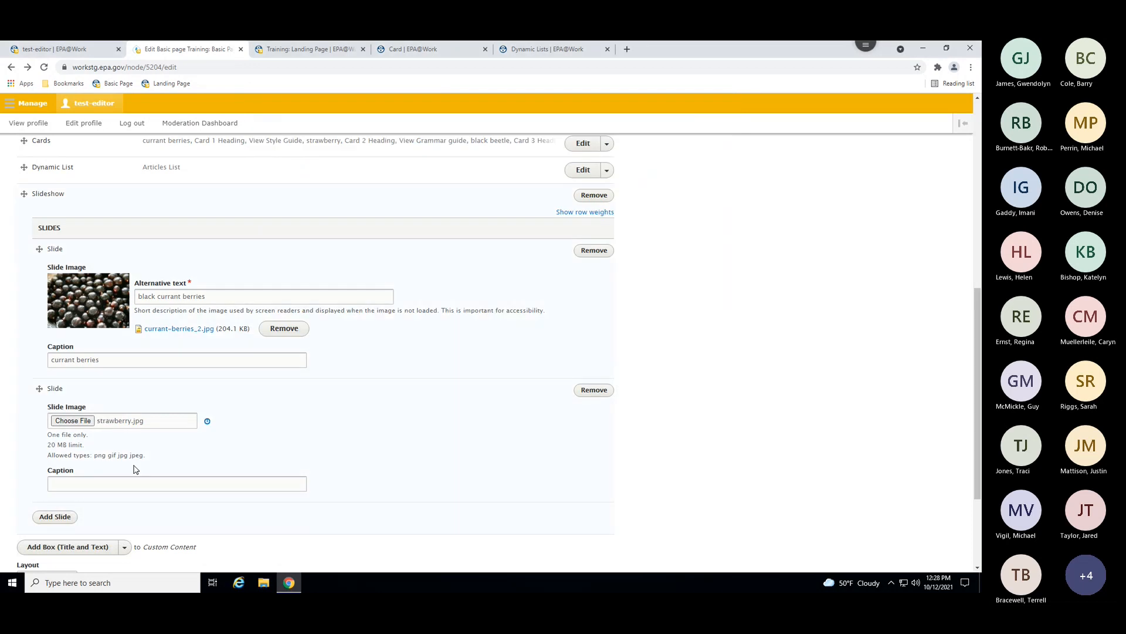
Fill in both the alternative text and the caption of the second slide with "strawberry".
click(161, 437)
click(156, 475)
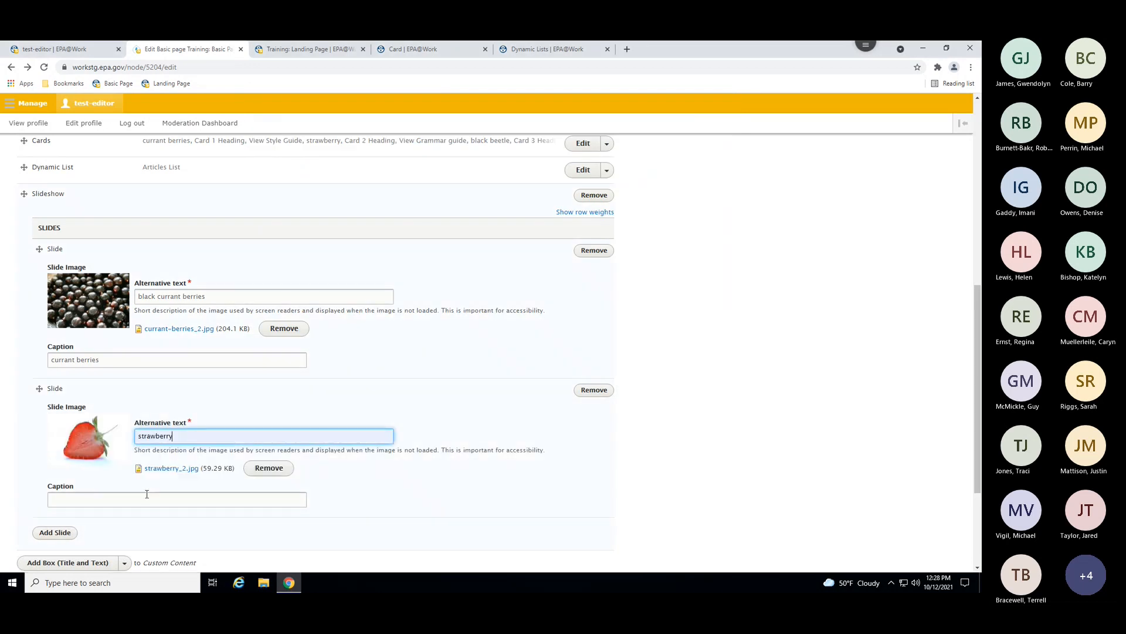
click(147, 494)
click(64, 536)
Add a third slide to the new slideshow and upload black-beetle.jpg as its image.
scroll(64, 469, down, 2)
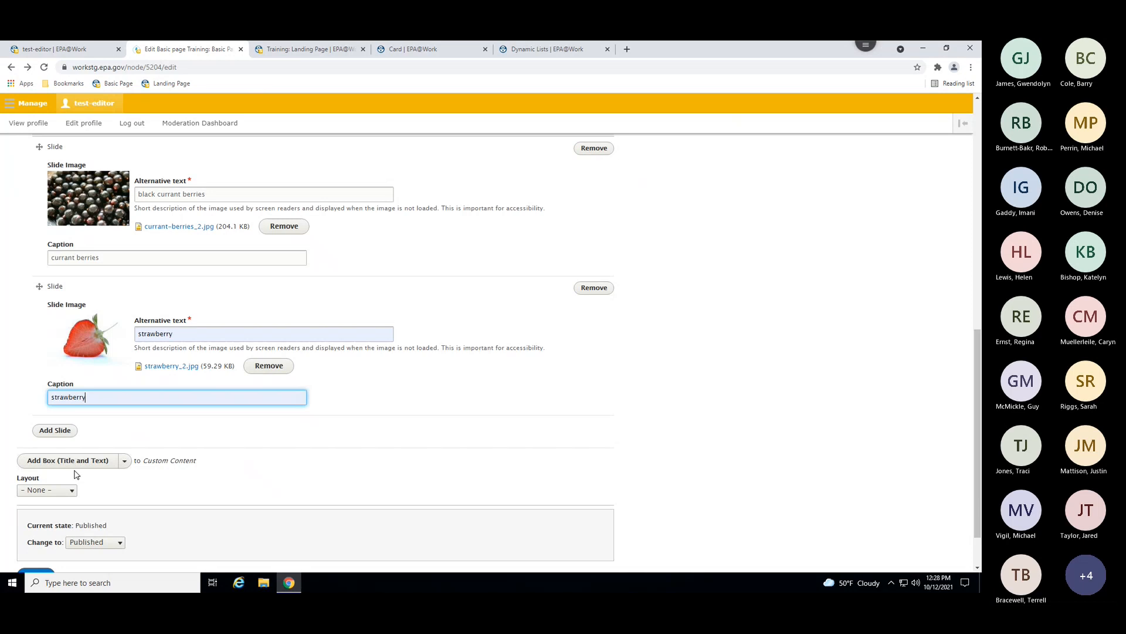
click(63, 434)
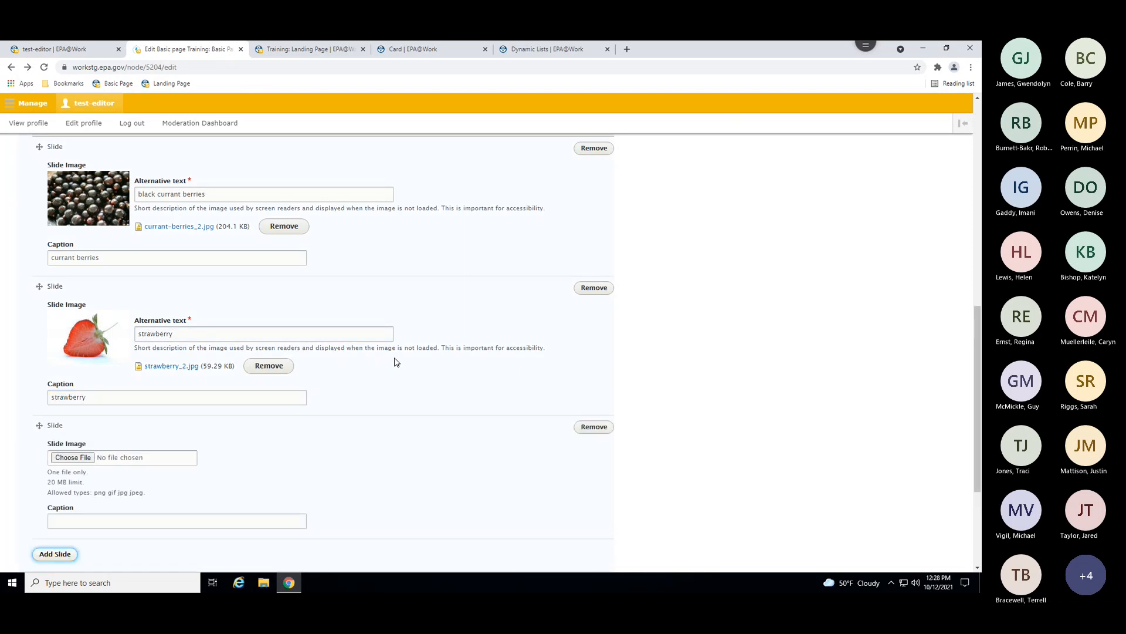
click(69, 459)
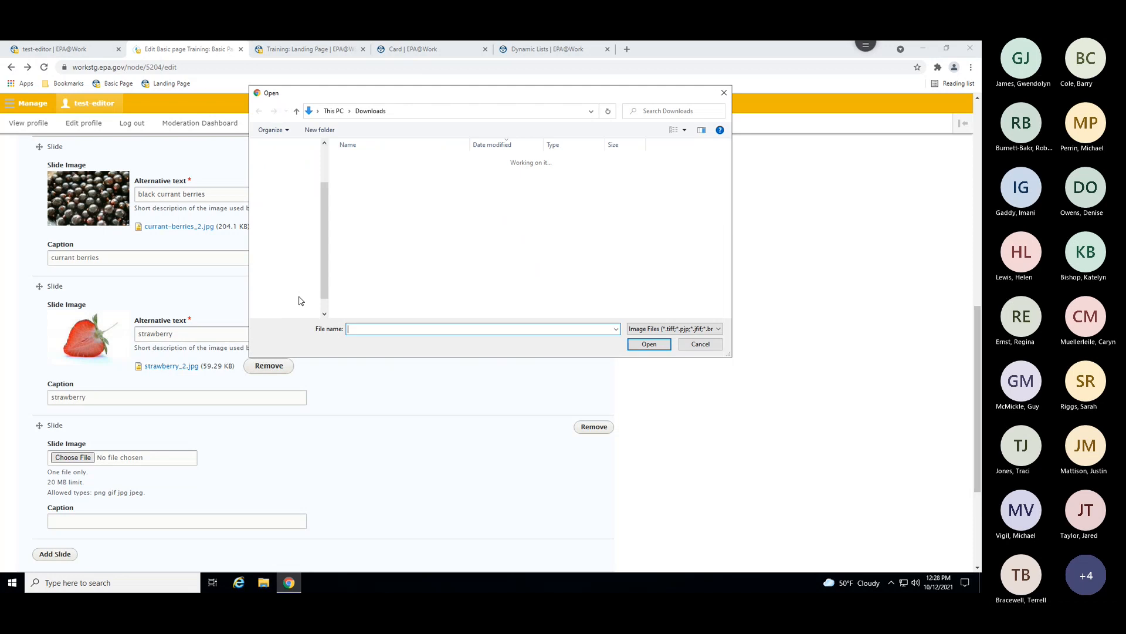
click(365, 197)
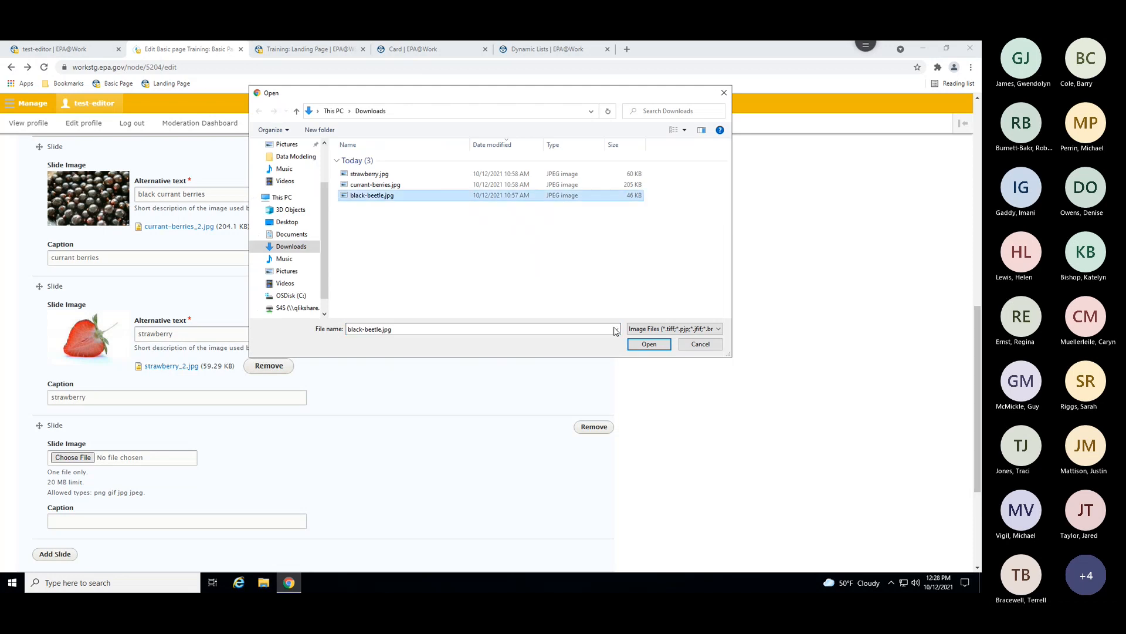
click(629, 344)
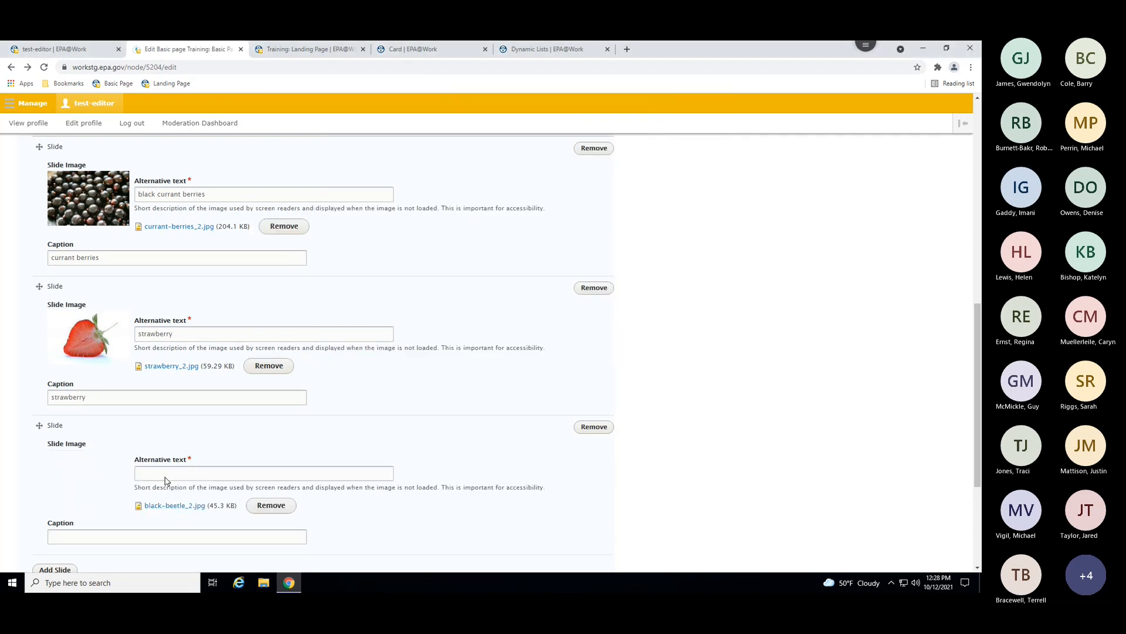
Fill in both the alternative text and the caption of the third slide with "black beetle".
click(158, 473)
click(165, 514)
scroll(141, 516, down, 1)
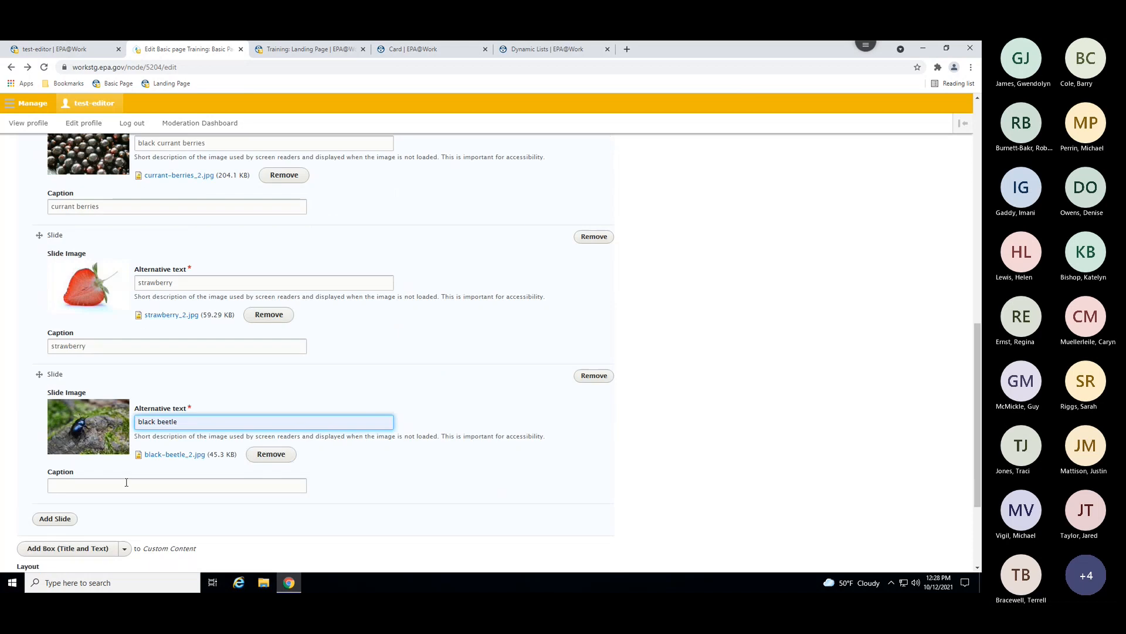
click(88, 485)
click(65, 526)
Save the Training: Basic Page and confirm publishing it.
scroll(66, 532, down, 2)
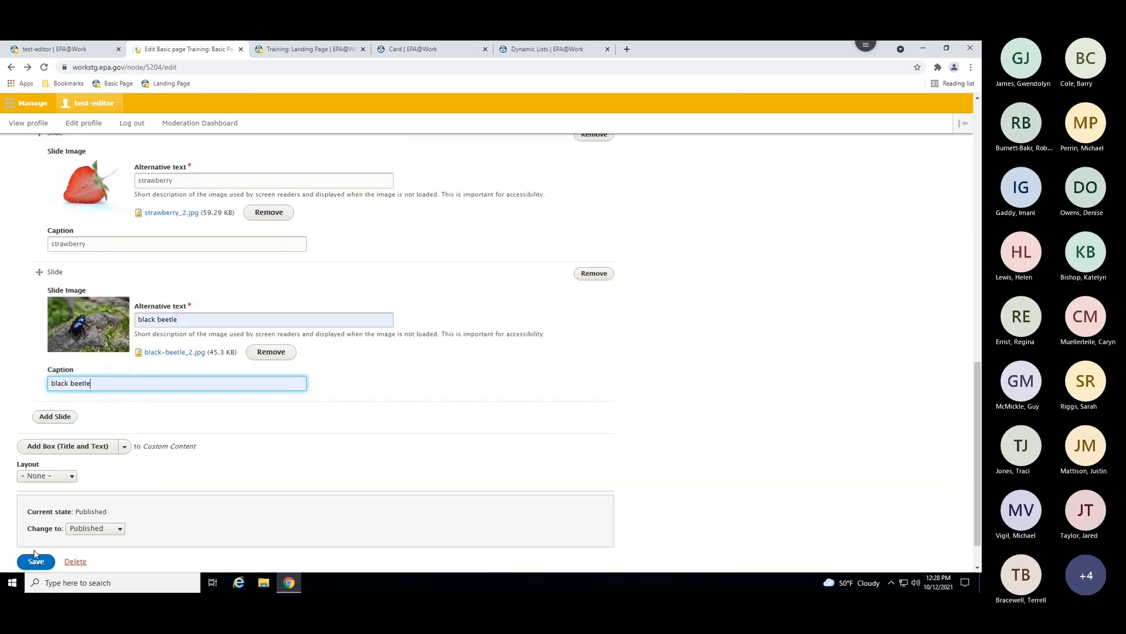
click(35, 559)
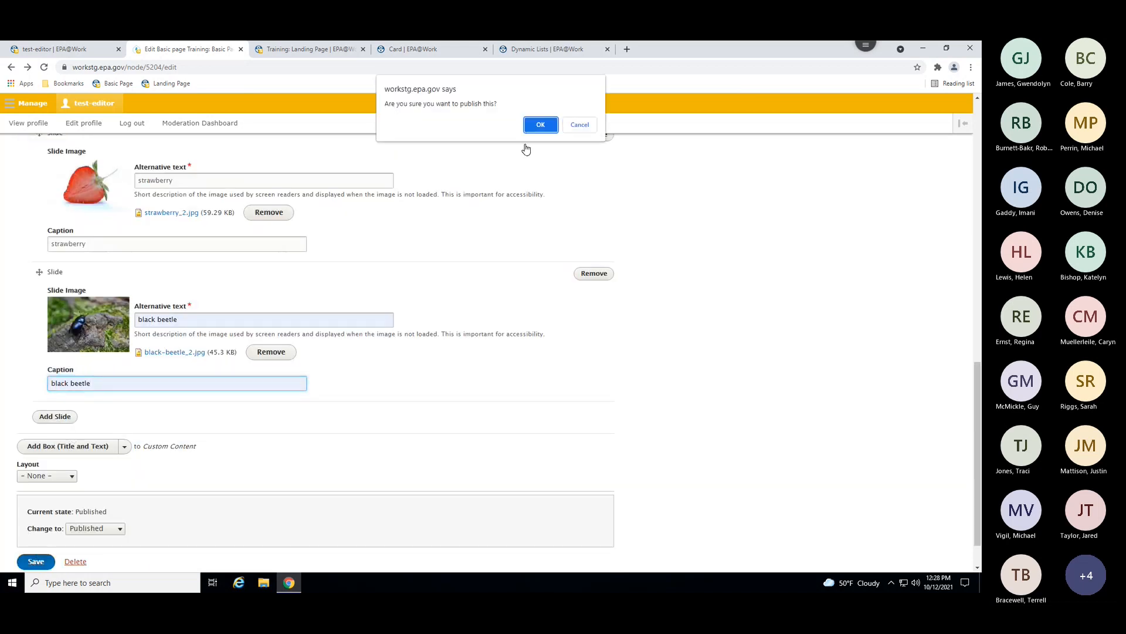
click(539, 126)
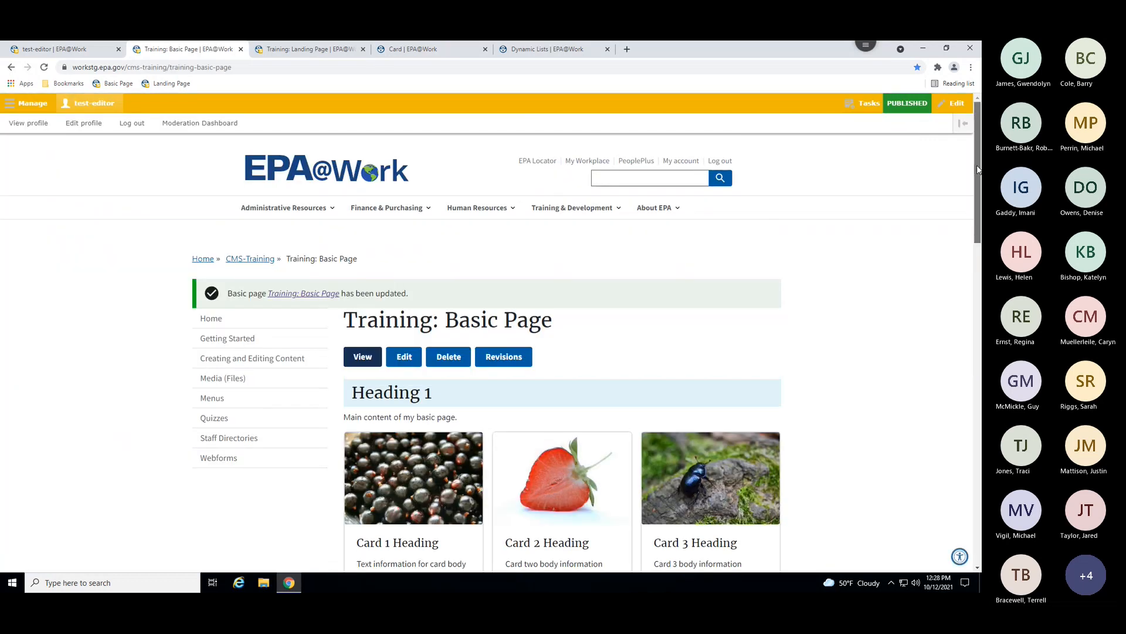
Go to the slideshow on the published page and step forward through all of its slides.
mouse_move(976, 168)
mouse_down()
mouse_move(957, 391)
mouse_move(963, 467)
mouse_up()
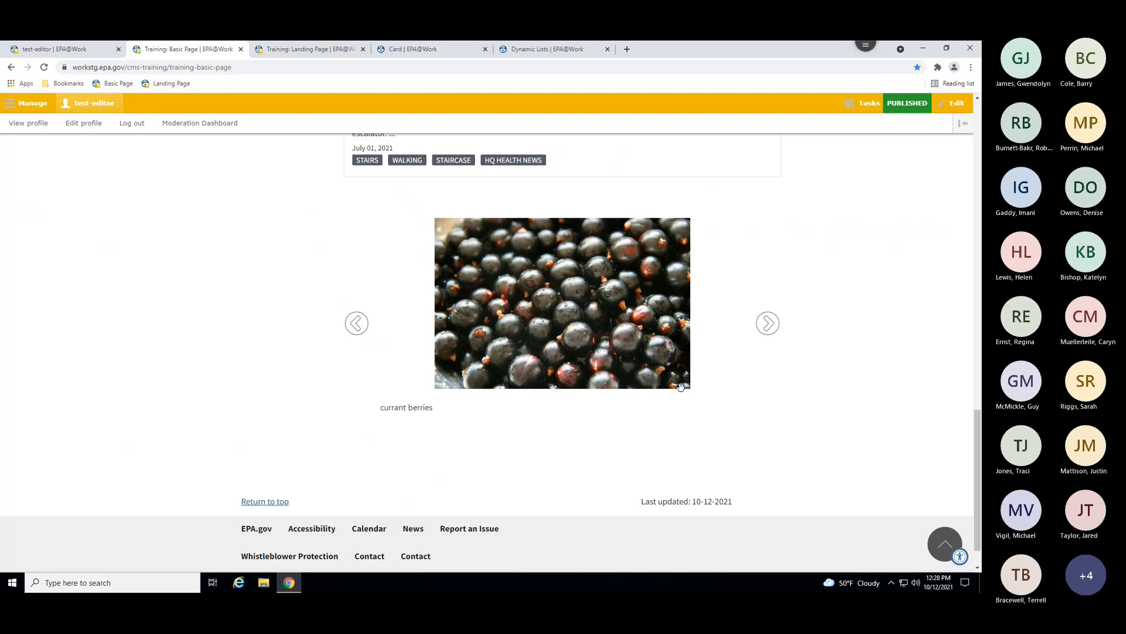
click(768, 324)
click(768, 323)
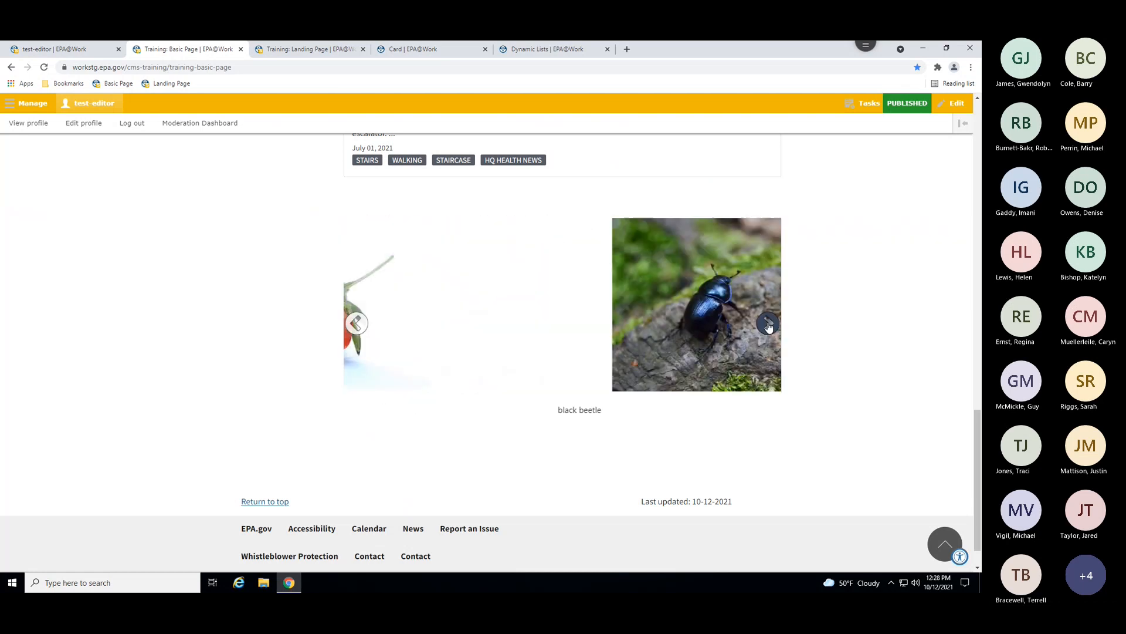
click(767, 323)
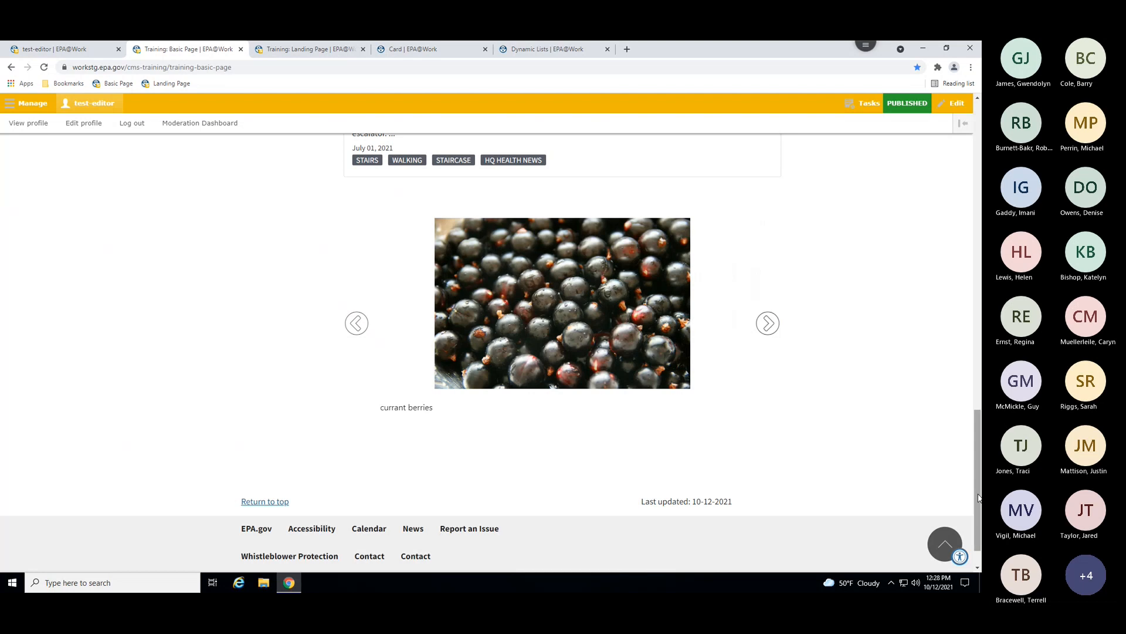
Review the published Training: Basic Page, examining its cards, Articles List and slideshow, and return to the start of the page.
drag(978, 497, 977, 466)
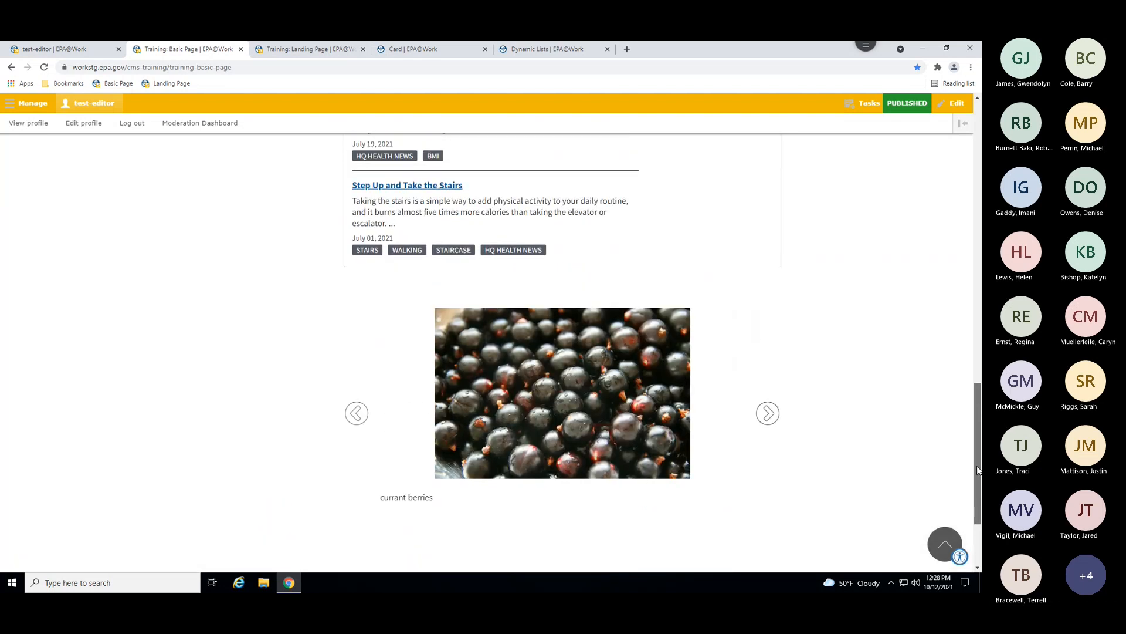
drag(976, 466, 981, 209)
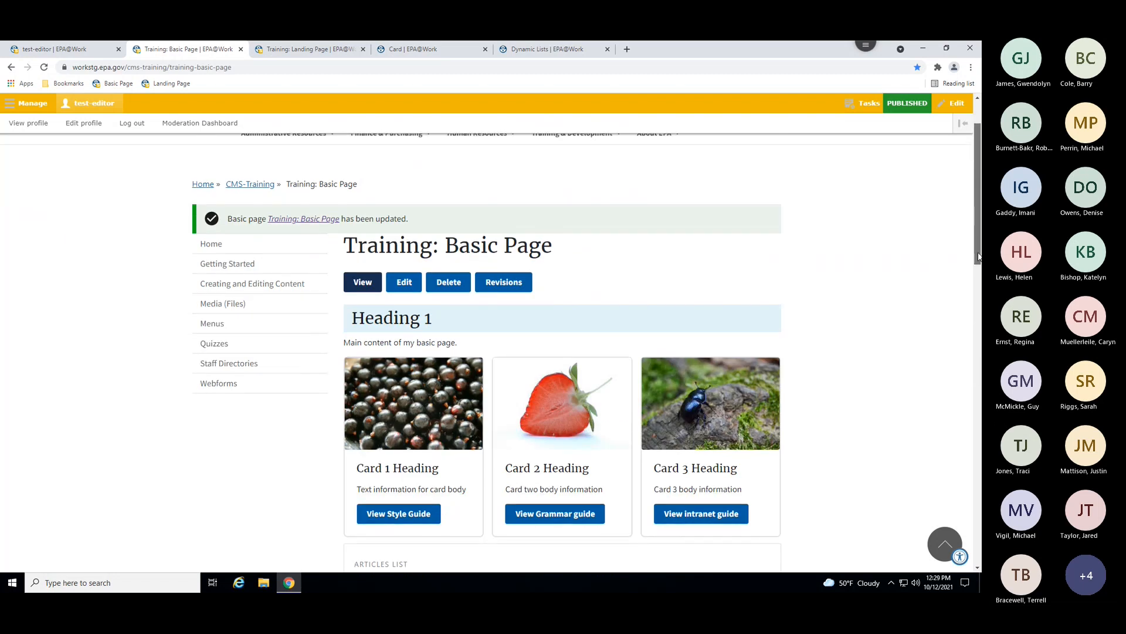
scroll(974, 264, down, 3)
scroll(974, 264, down, 3)
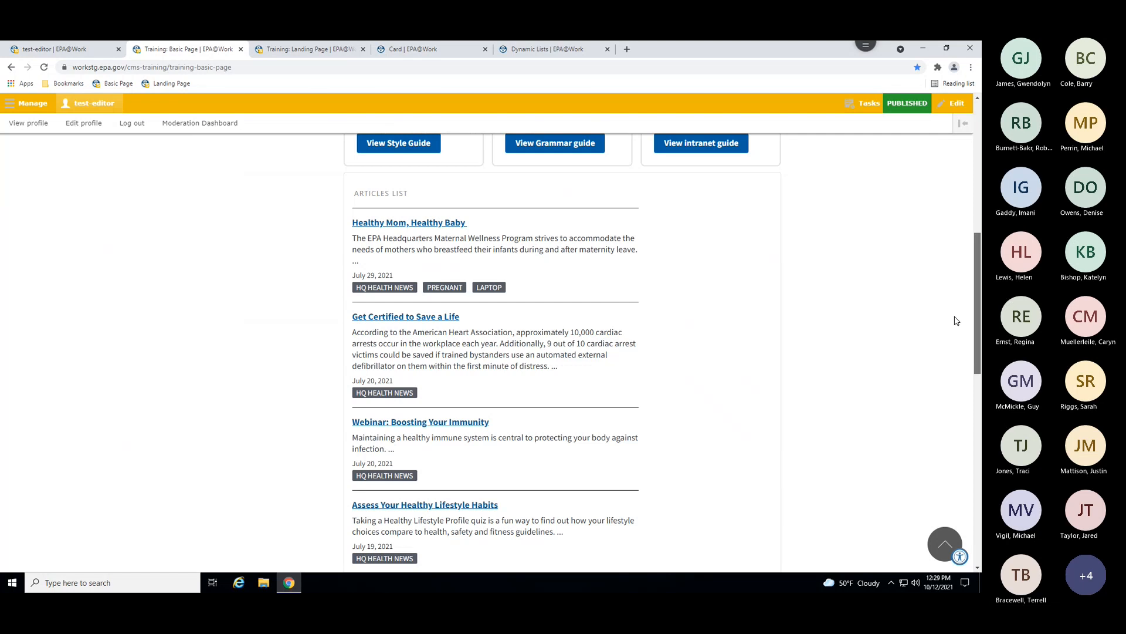
scroll(945, 352, down, 7)
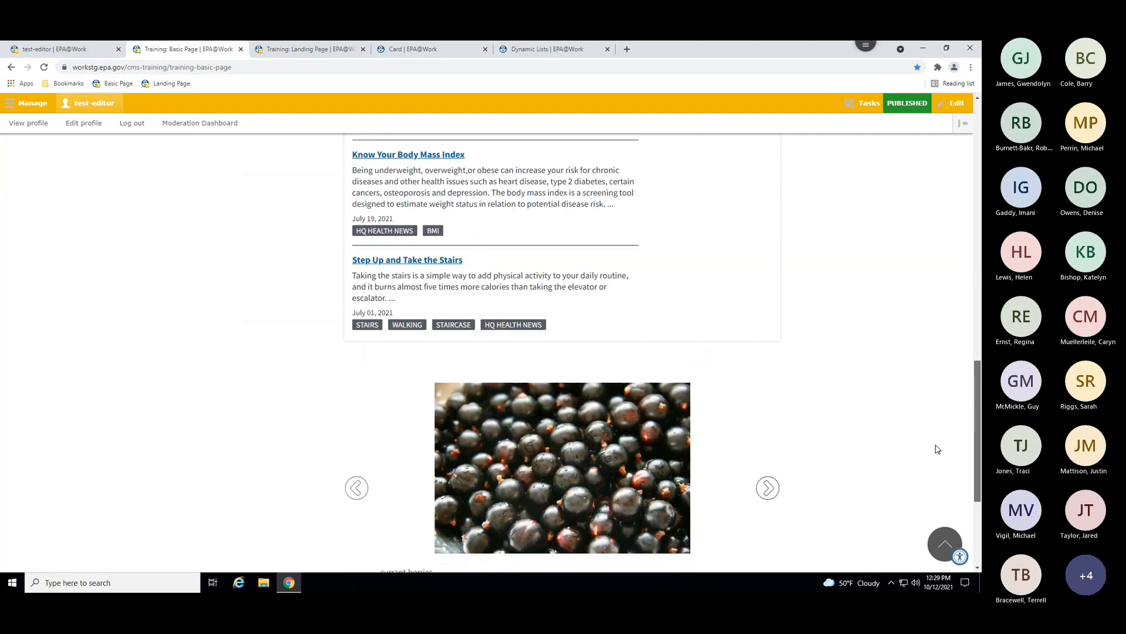
drag(936, 446, 937, 452)
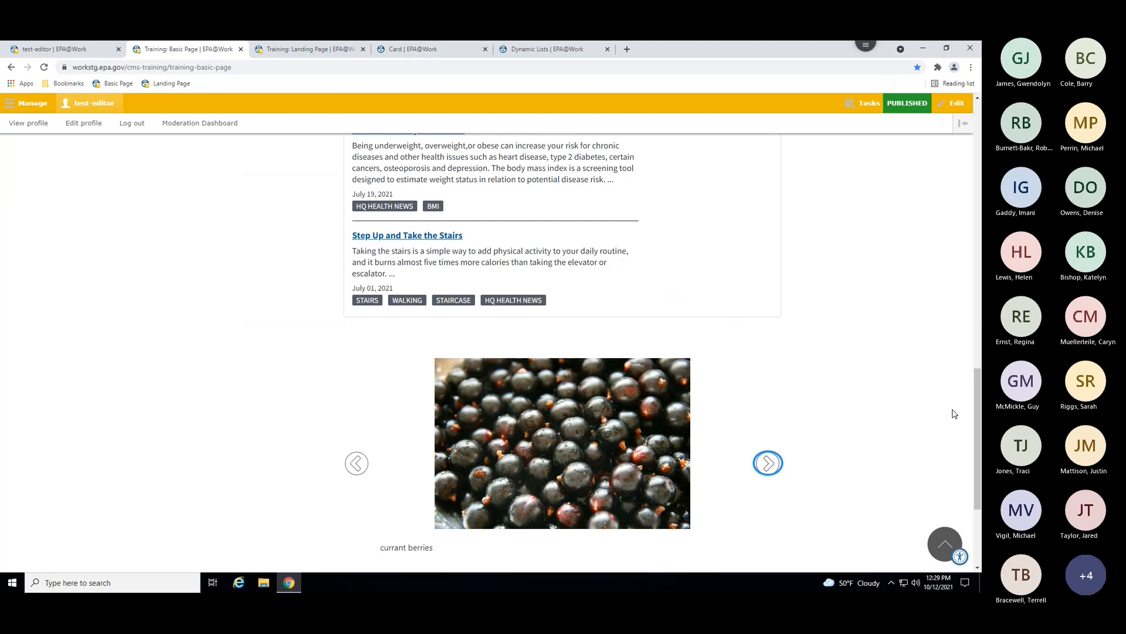
click(924, 407)
drag(978, 418, 975, 105)
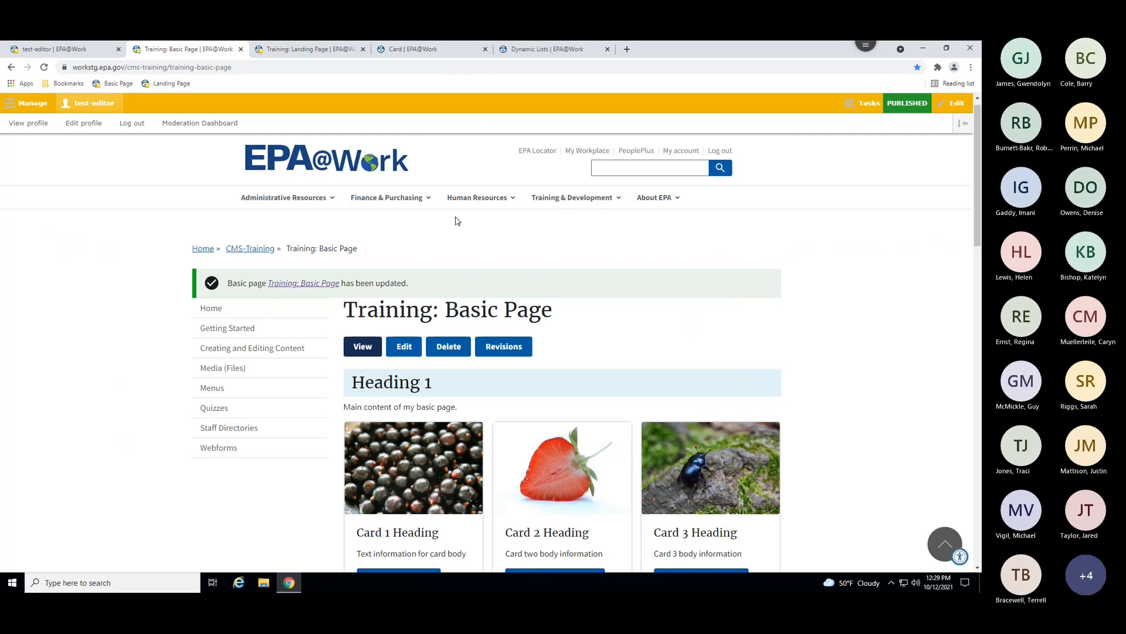
Compare the Training: Landing Page with the Training: Basic Page, examining the hero banner, card layout and side navigation.
click(271, 51)
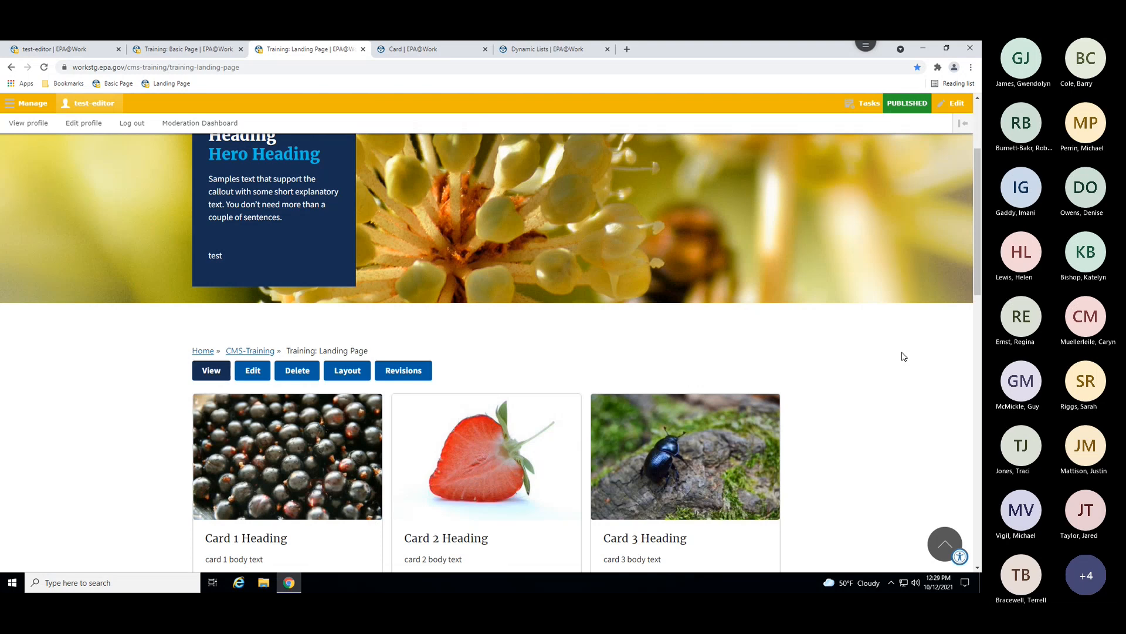
scroll(904, 354, up, 2)
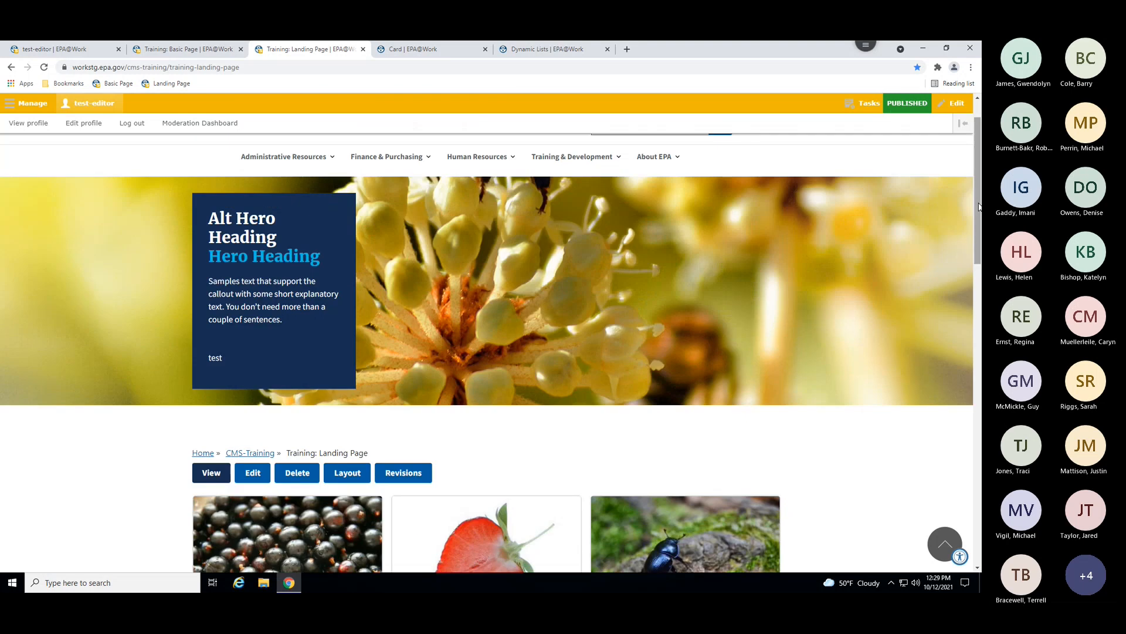
drag(978, 206, 979, 279)
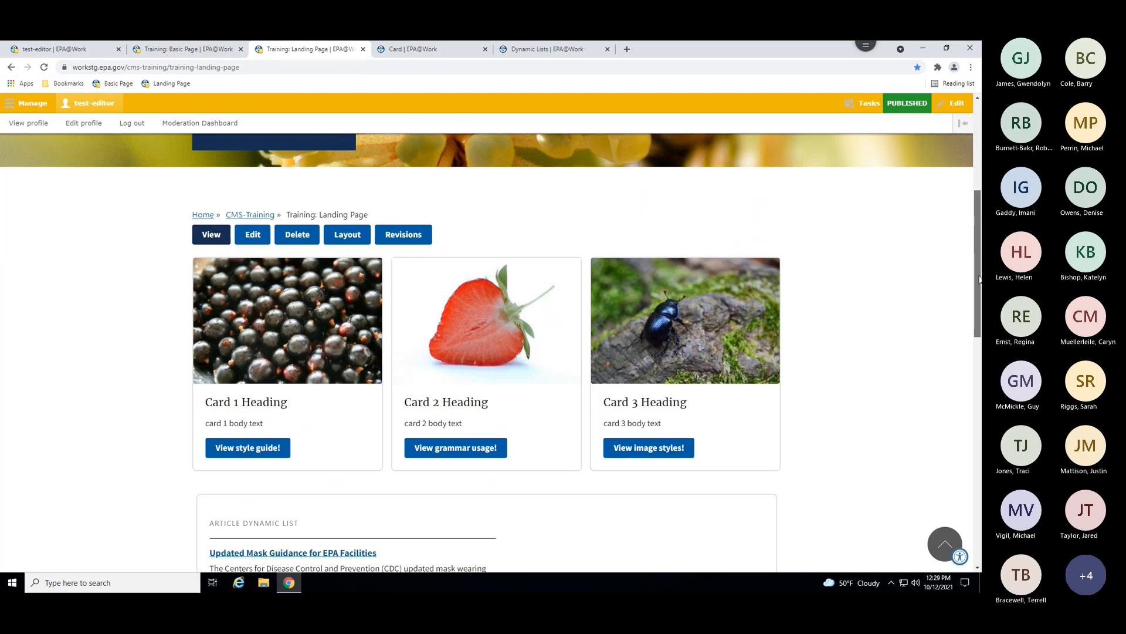
click(208, 51)
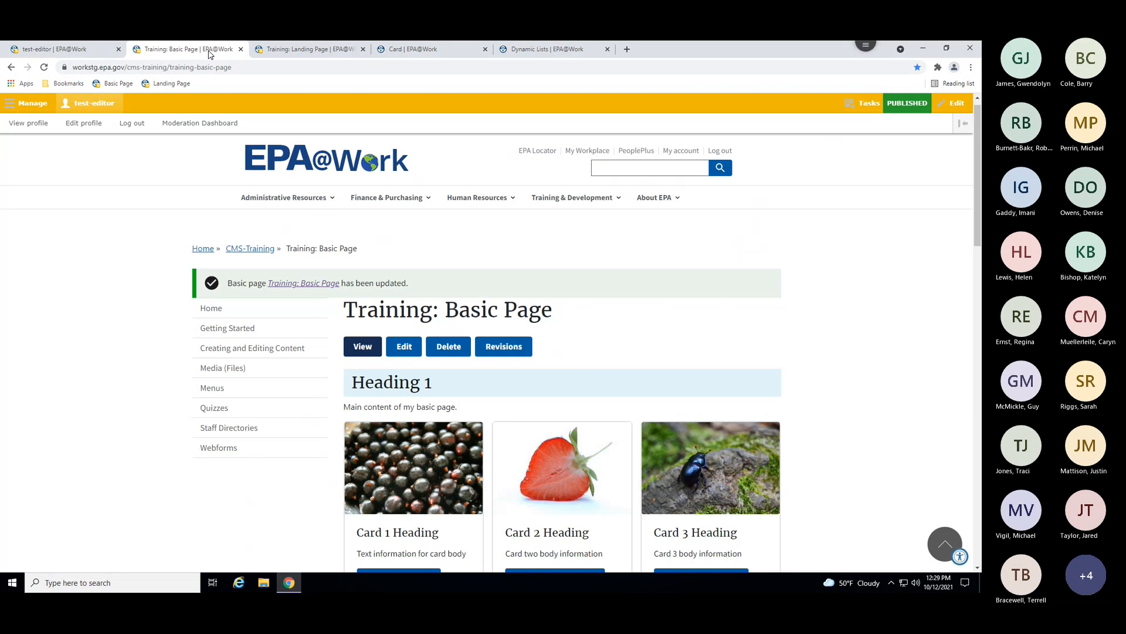
click(302, 53)
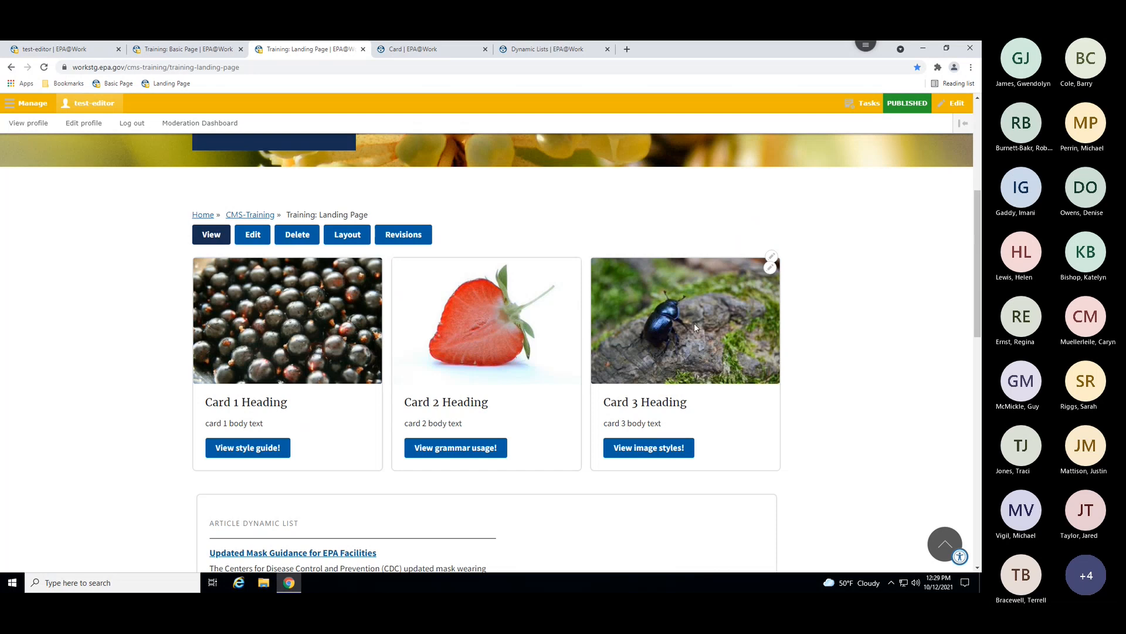
click(218, 52)
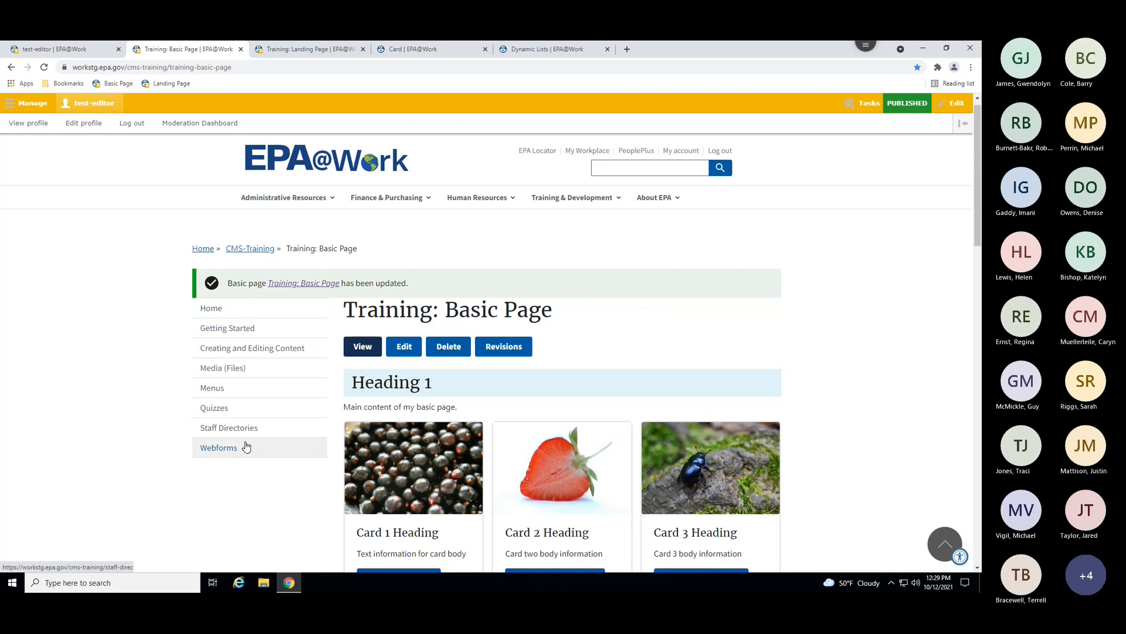
click(307, 51)
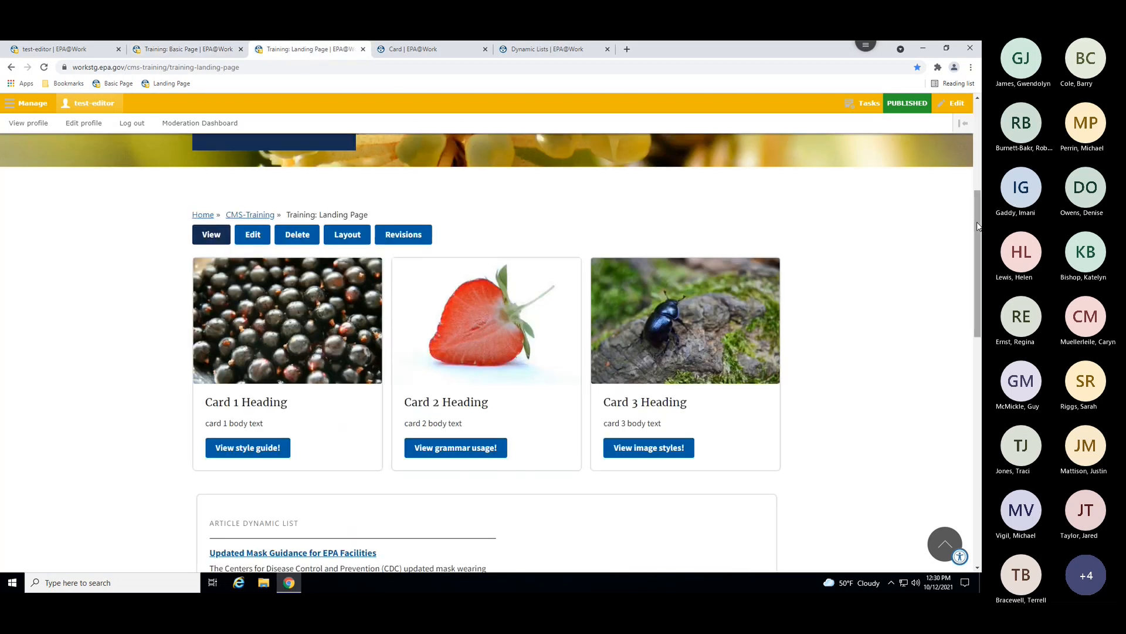
Examine the Article Dynamic List on the Training: Landing Page and step forward through all slides of its slideshow.
drag(978, 245, 978, 320)
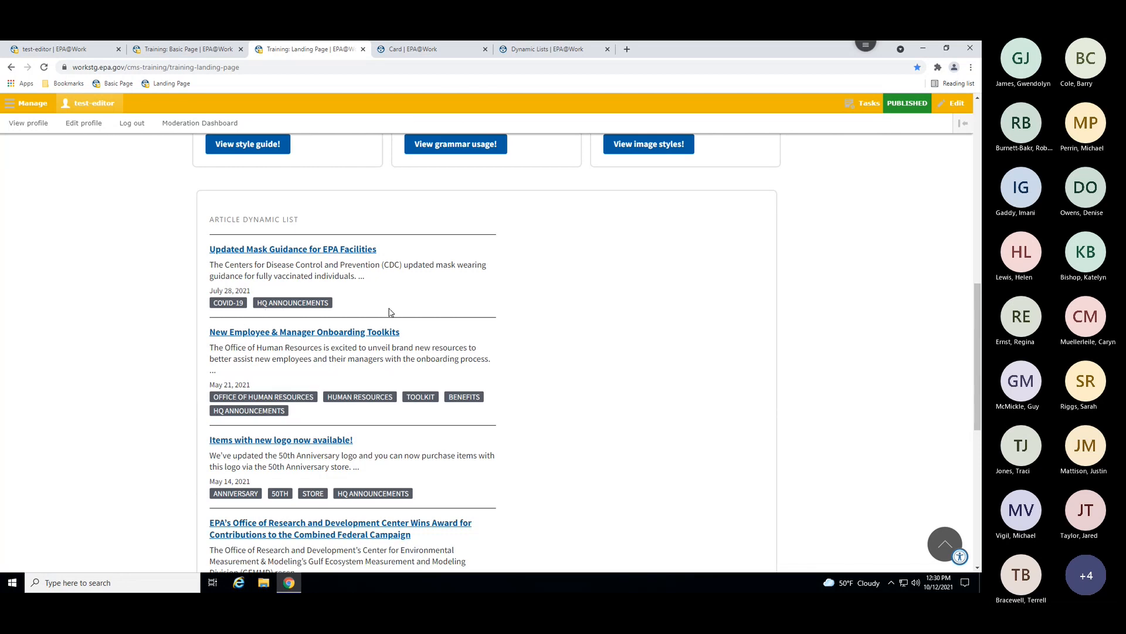
drag(977, 311, 942, 419)
click(767, 385)
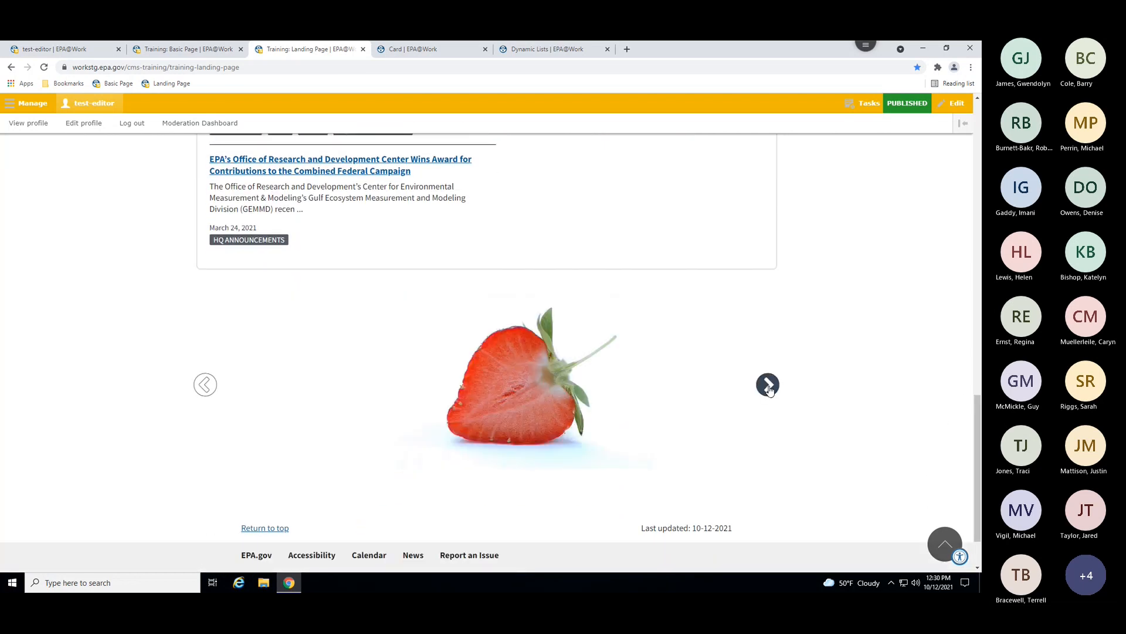
click(768, 384)
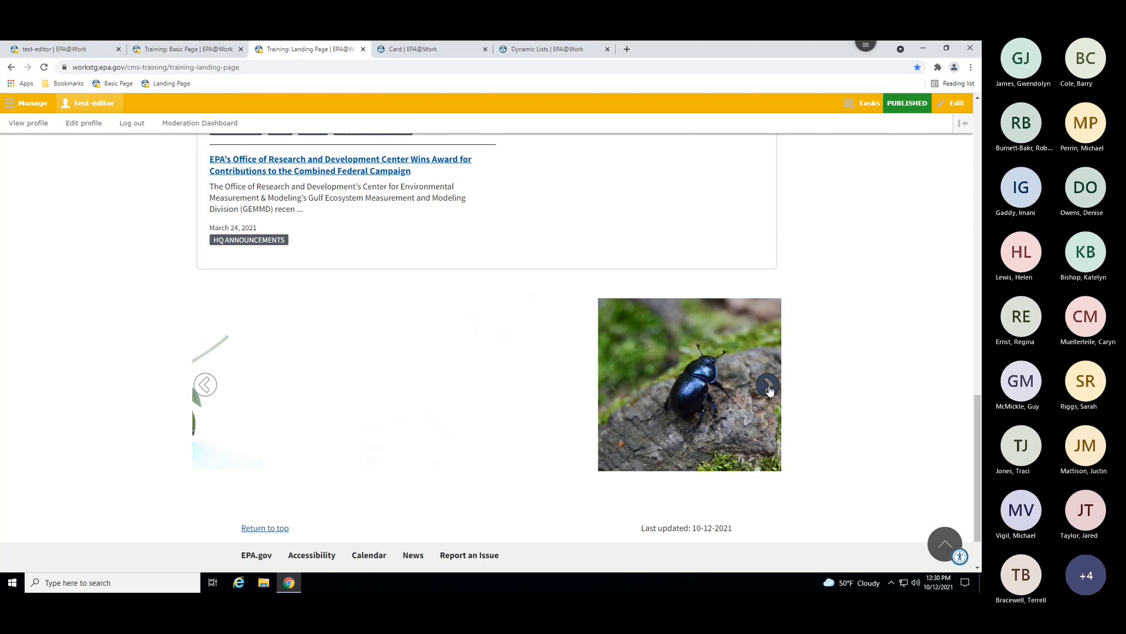
click(768, 385)
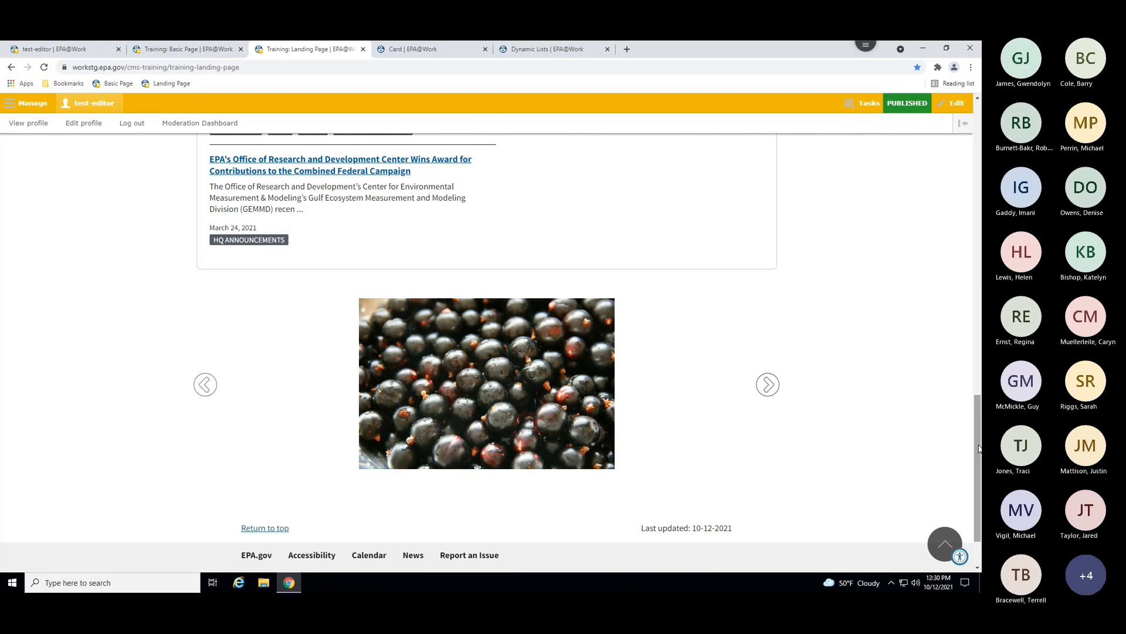
Open the layout of the Training: Landing Page and add a two-column section with 50%/50% widths above the Card Section.
drag(978, 448, 980, 377)
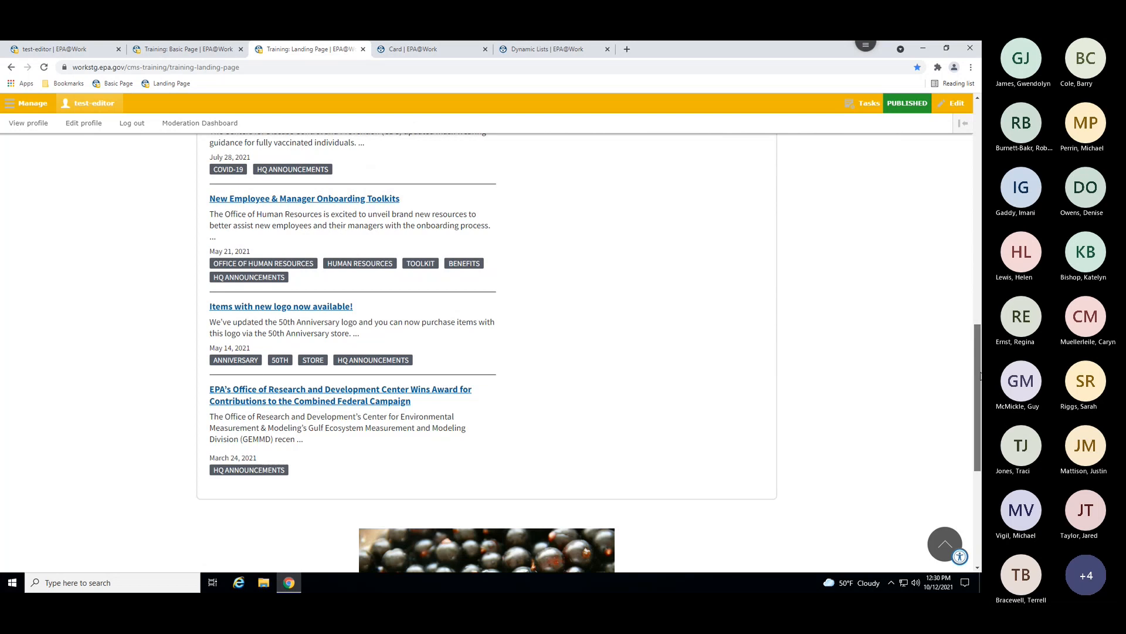
drag(980, 377, 977, 251)
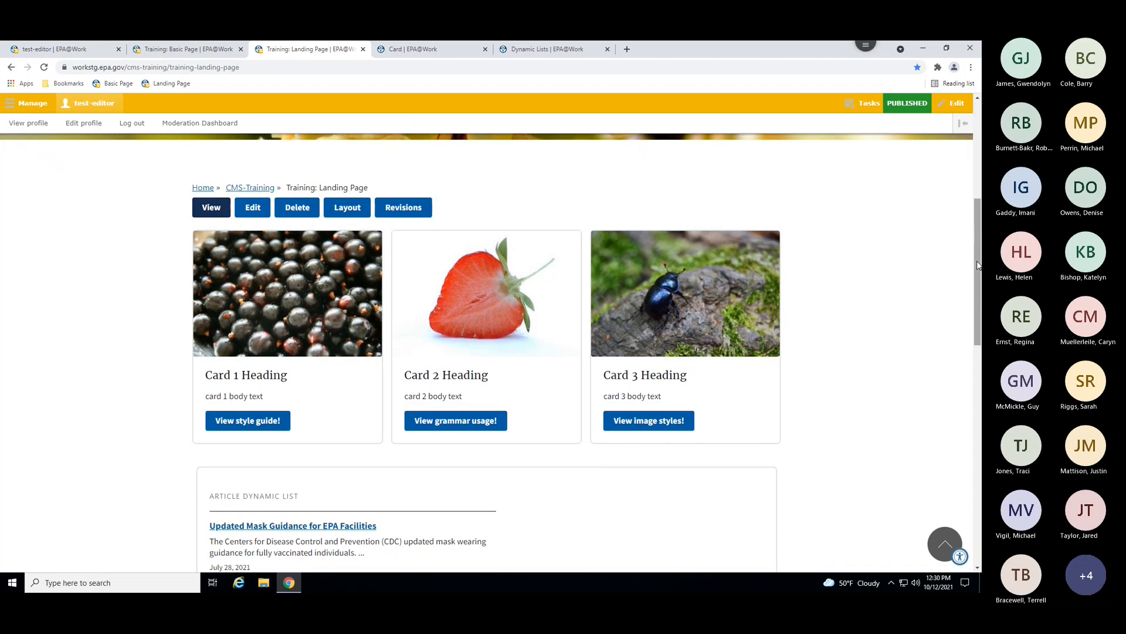
drag(978, 265, 976, 243)
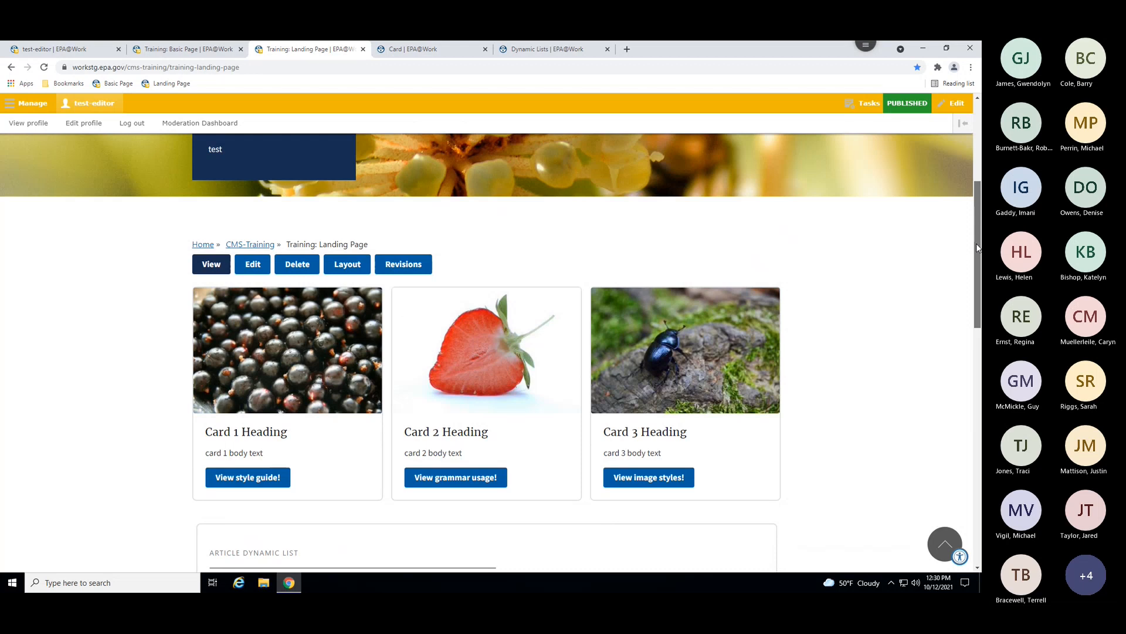
click(347, 267)
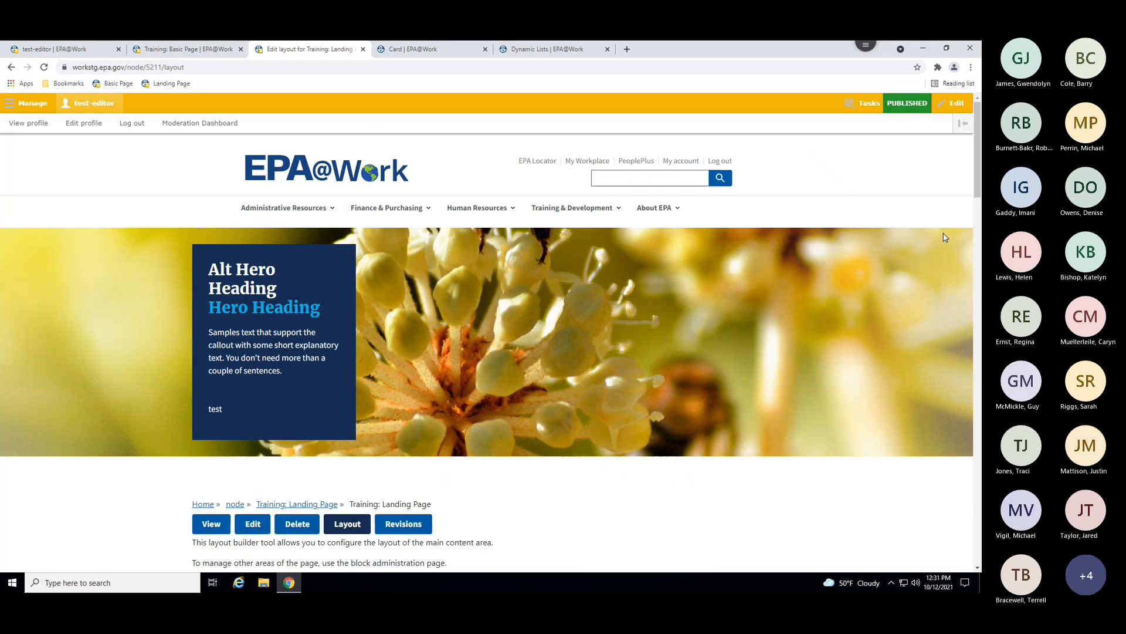
drag(978, 153, 977, 282)
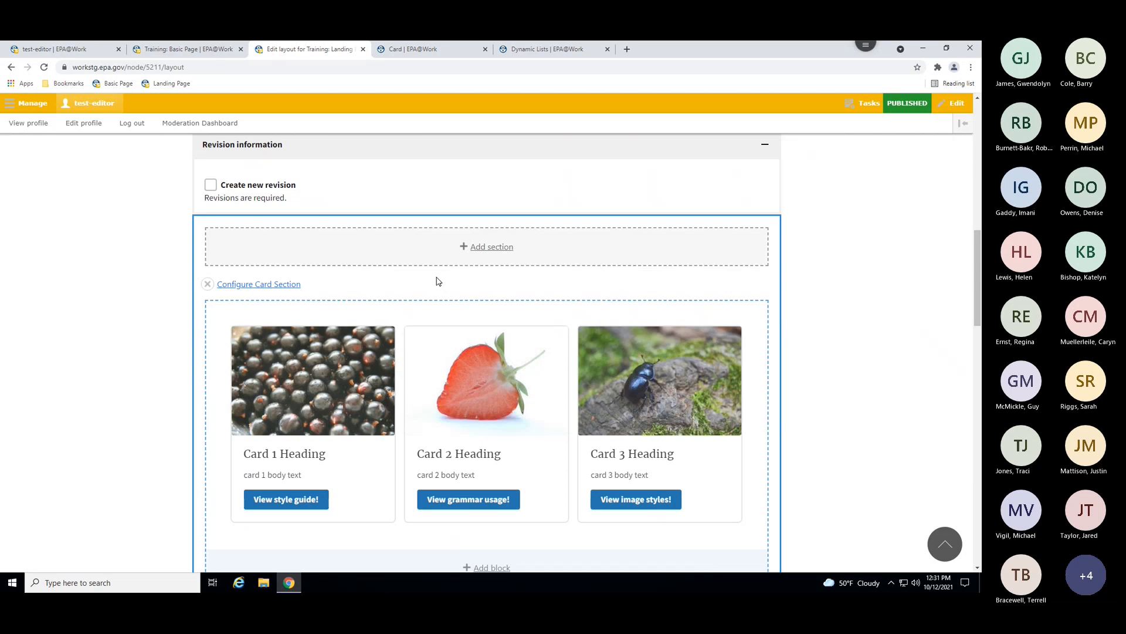
click(488, 251)
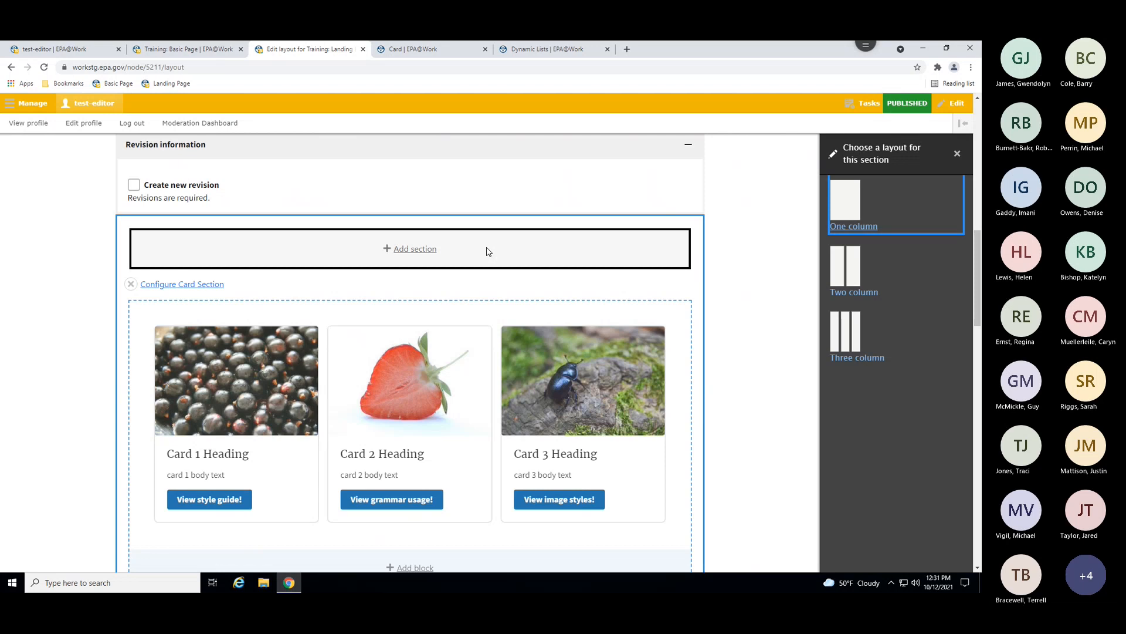
click(852, 274)
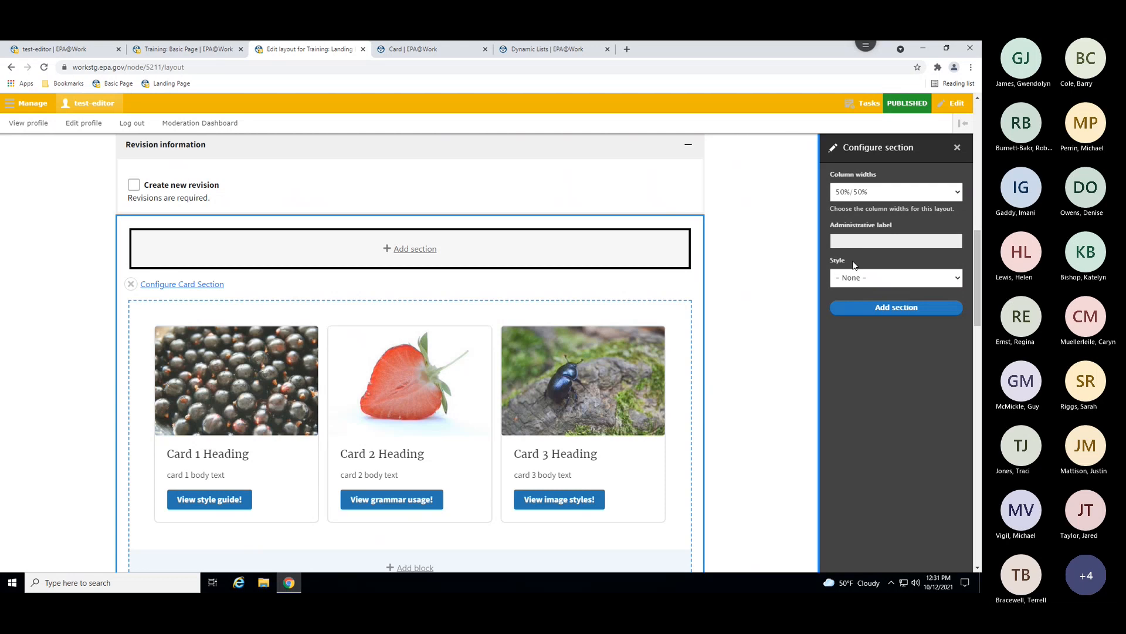
click(876, 309)
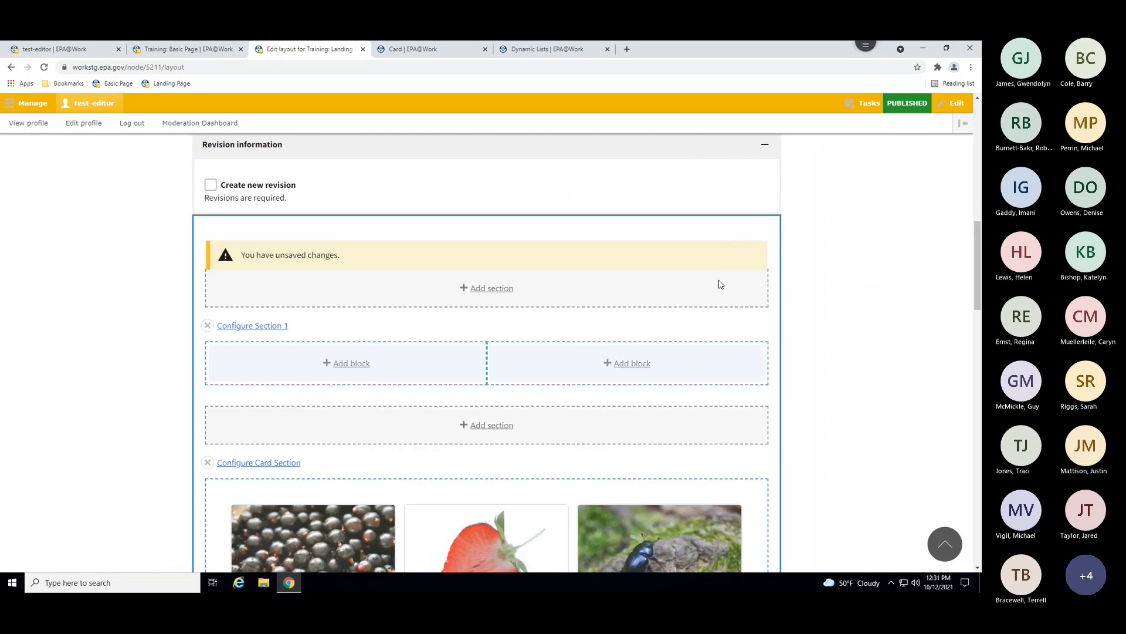
Start a custom Media Block in the first column of Section 1, titled "Media Block 1", with the title display turned off.
click(346, 364)
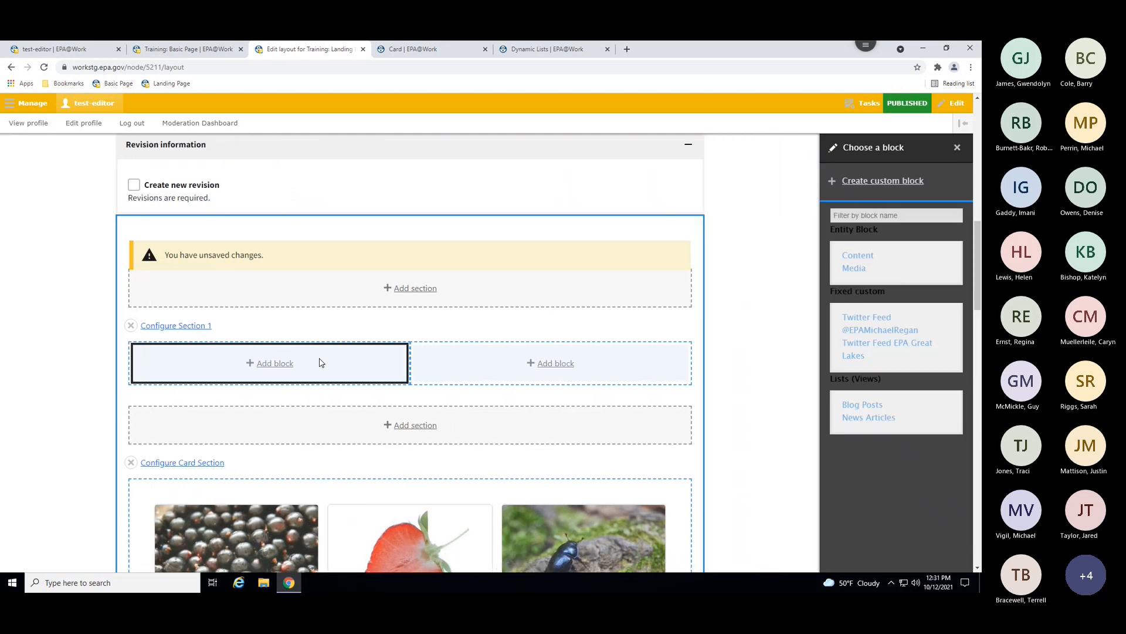
click(870, 182)
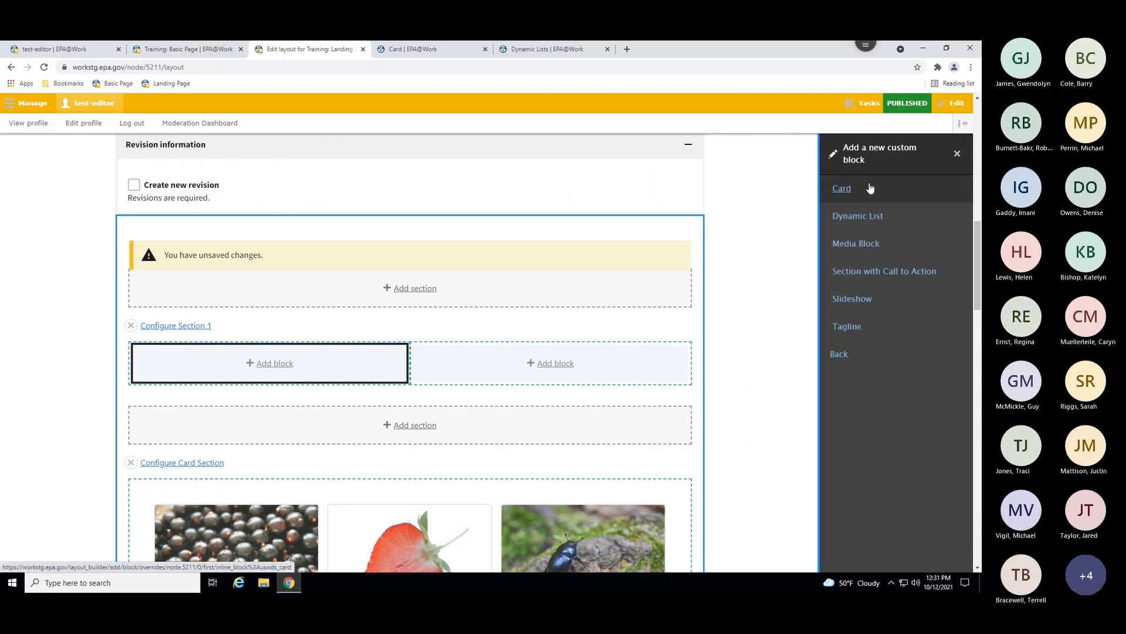
click(864, 244)
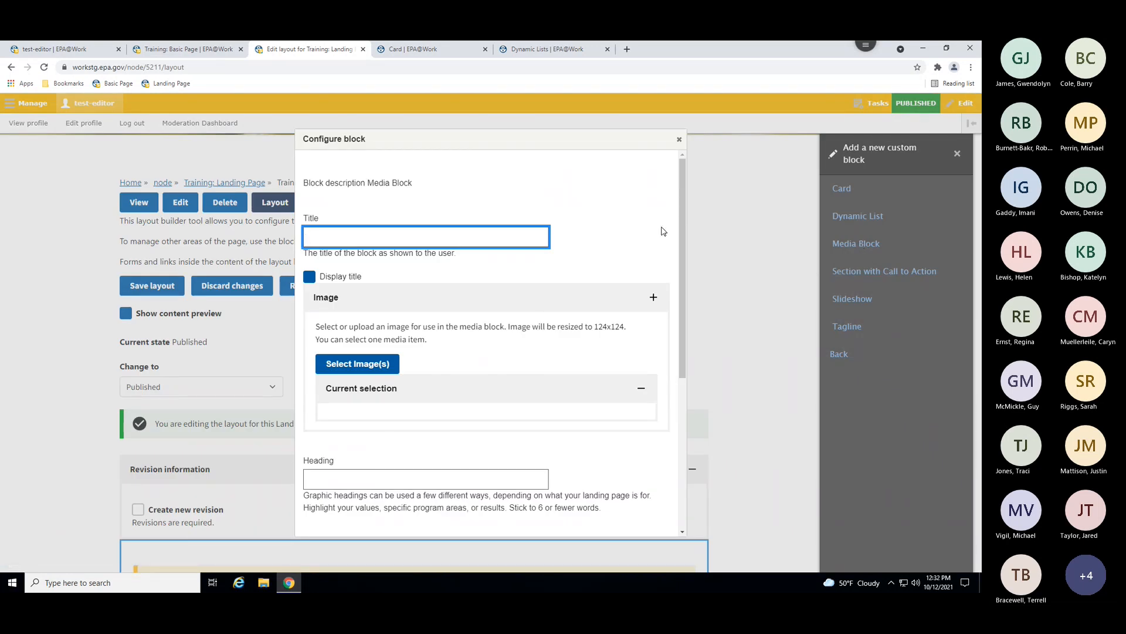
text(Media Block 1)
click(314, 282)
Choose the first black beetle picture from the image library as the media block's image.
scroll(314, 281, down, 1)
click(362, 314)
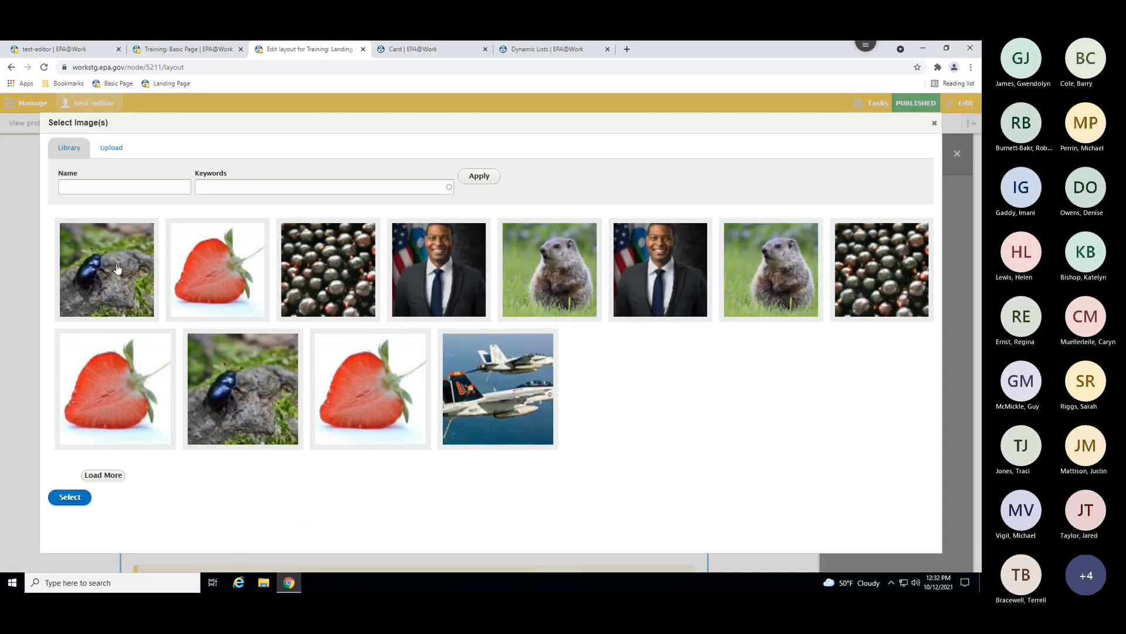
click(117, 267)
click(69, 496)
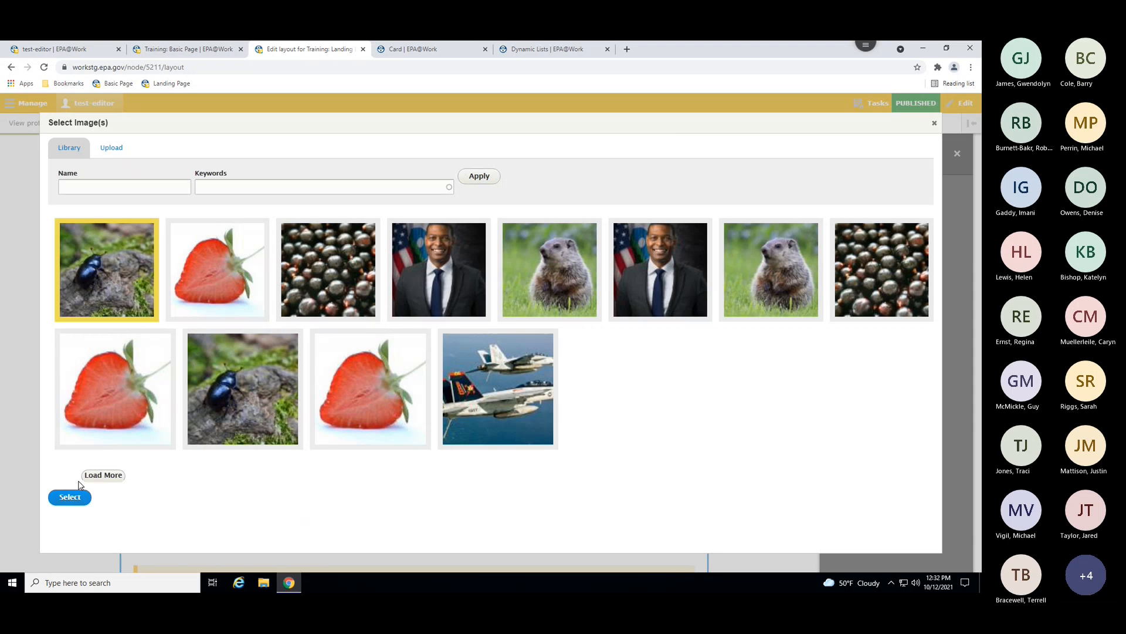
scroll(362, 411, down, 1)
scroll(361, 411, down, 1)
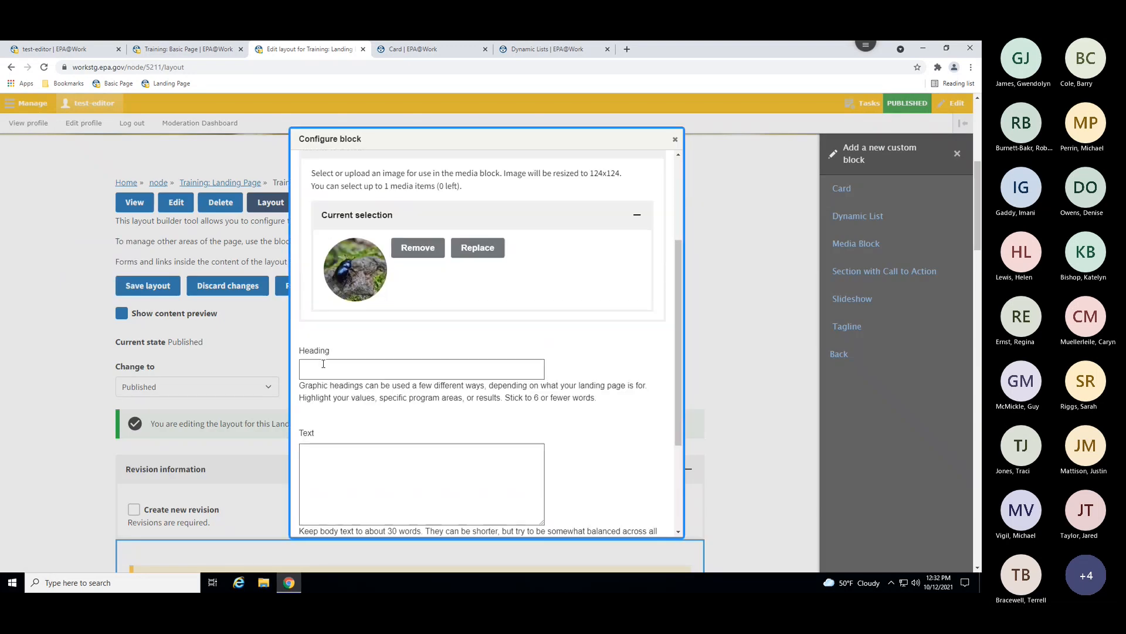
Set the media block's heading to "Media Block 1 Heading".
click(323, 367)
text(Media)
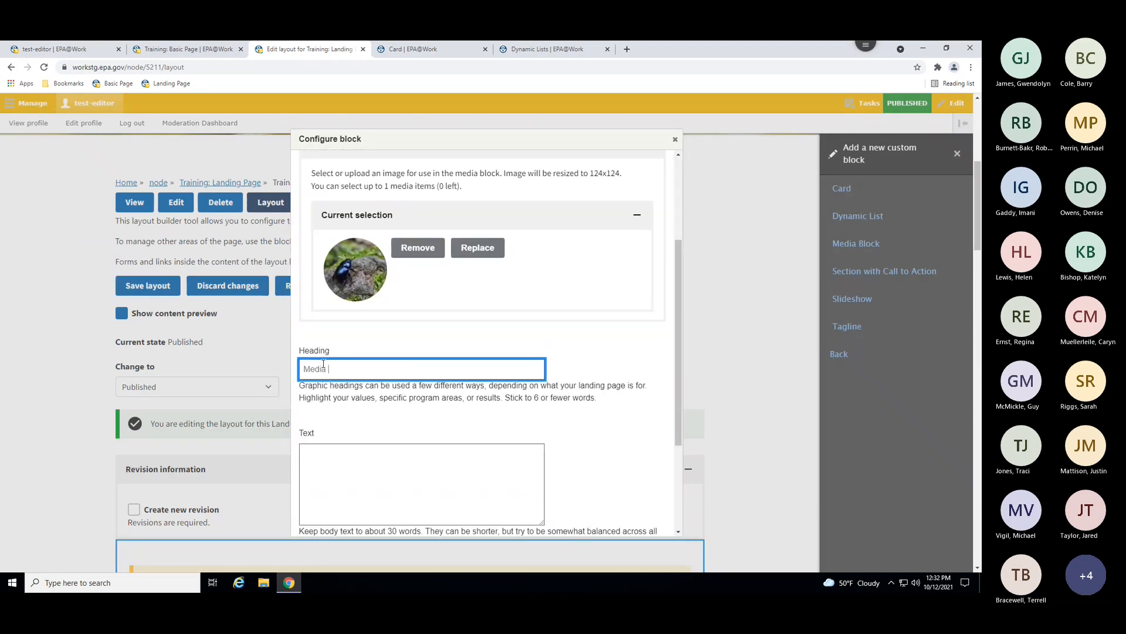
text( Block 1 headi)
key(BackSpace)
key(BackSpace)
key(BackSpace)
key(BackSpace)
text(Heading)
Enter "media block body text" as the media block's text.
click(369, 485)
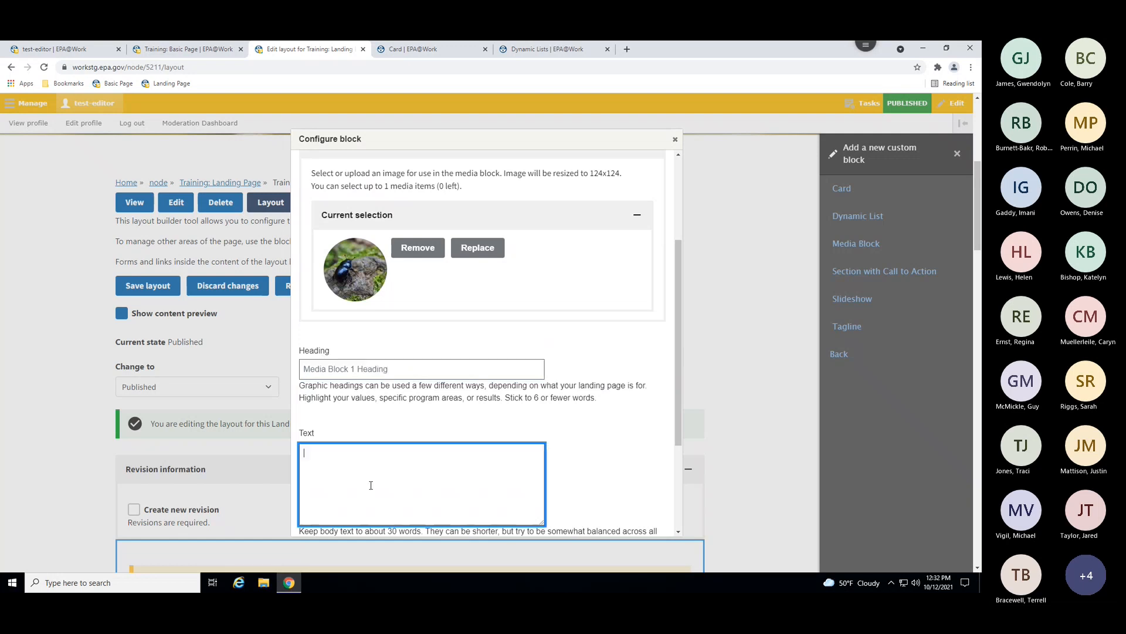
text(media block body tex)
scroll(375, 381, down, 2)
text(t)
scroll(386, 285, down, 1)
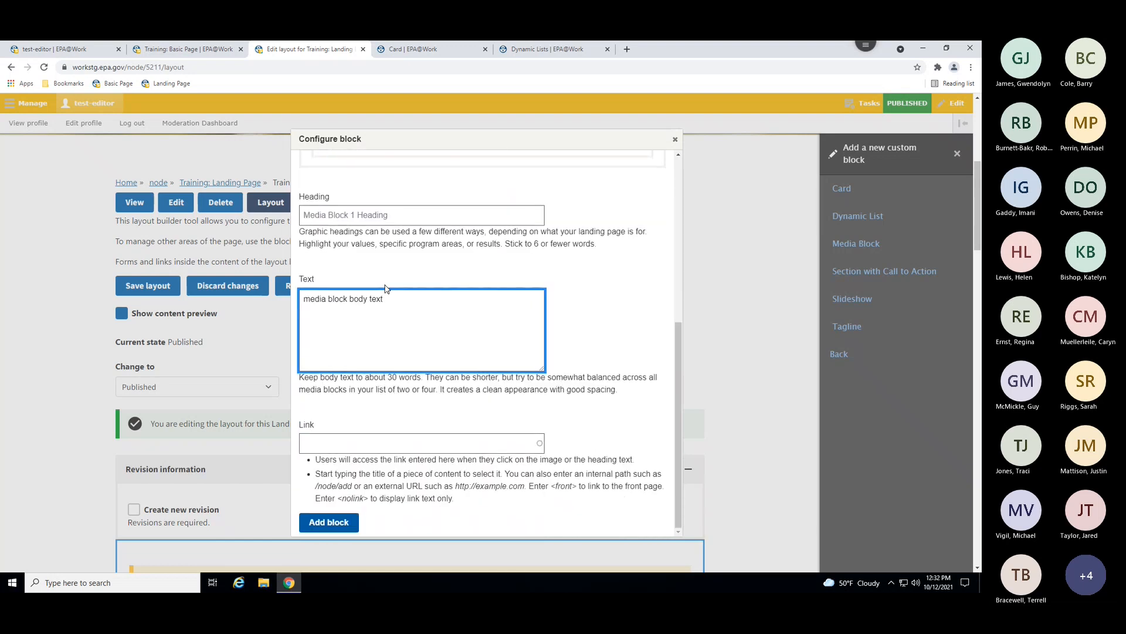
Link the media block to the Style Guide page and add the block to the section.
scroll(347, 430, down, 2)
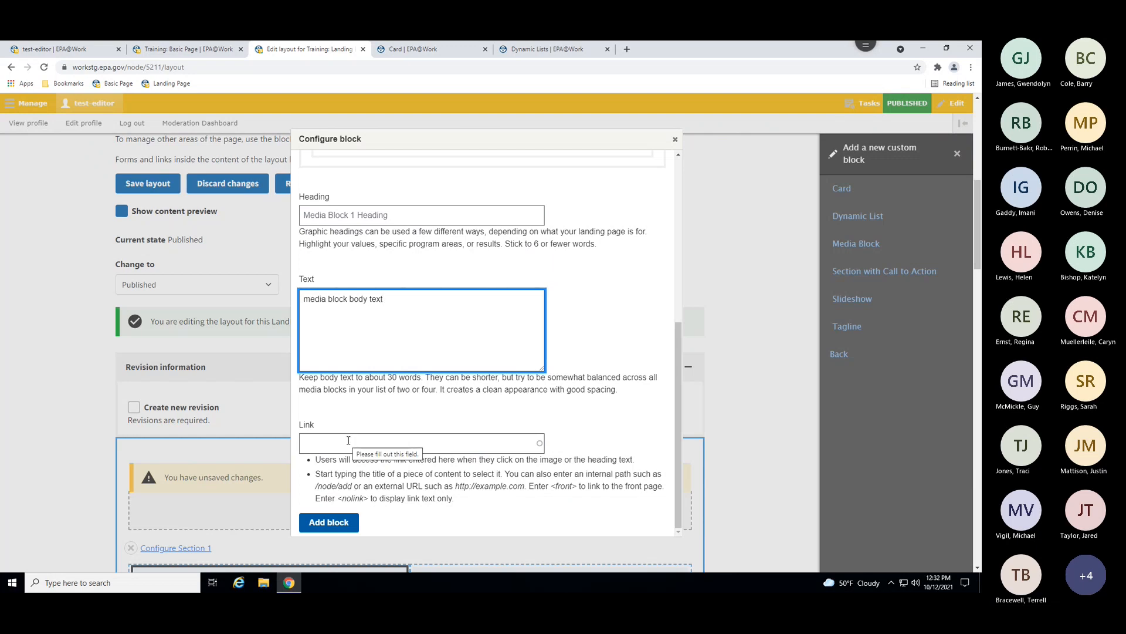
click(346, 439)
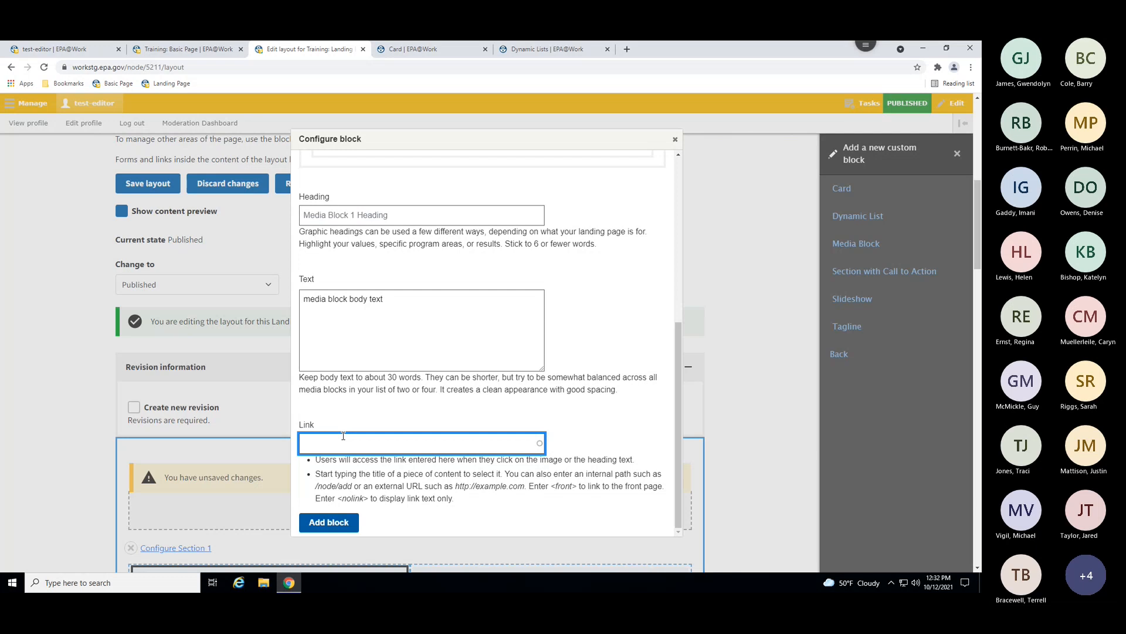
text(style)
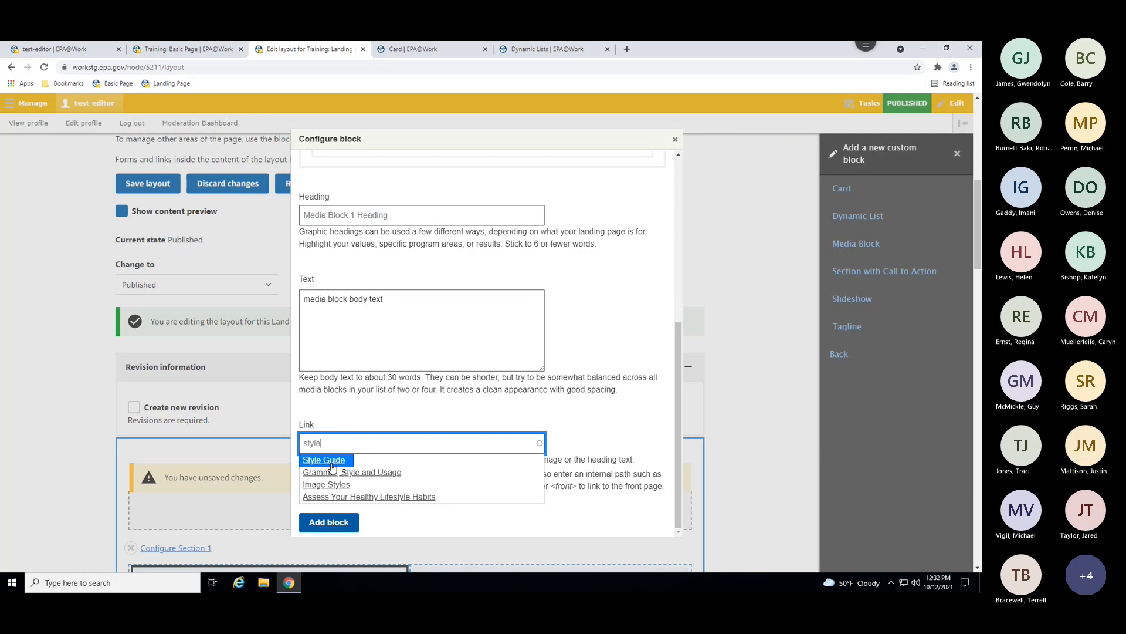
click(328, 461)
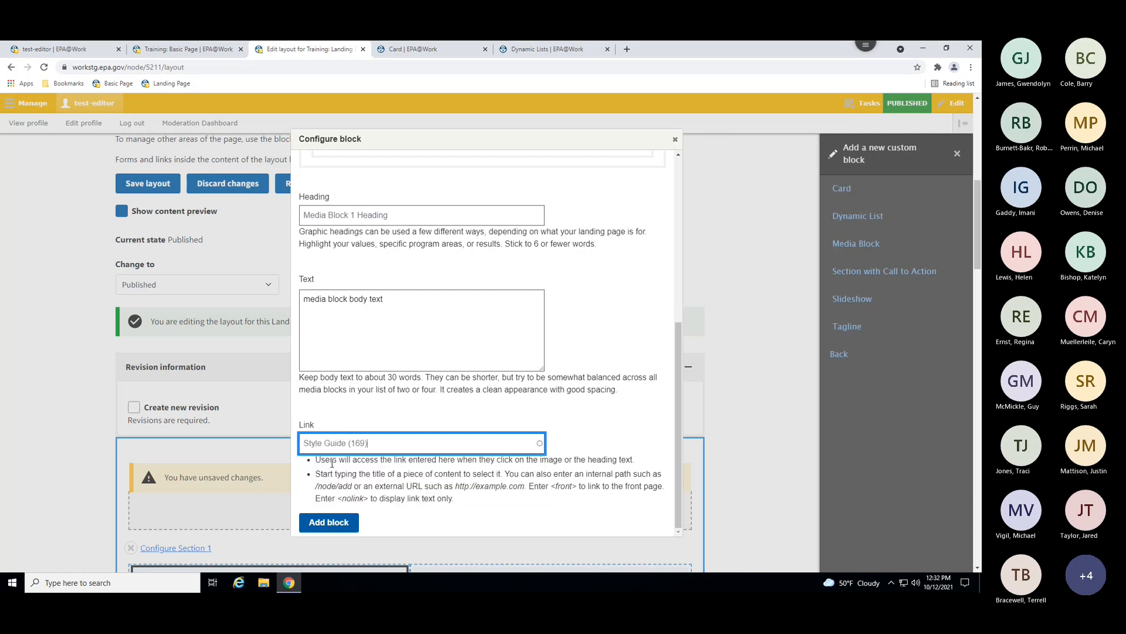
click(342, 527)
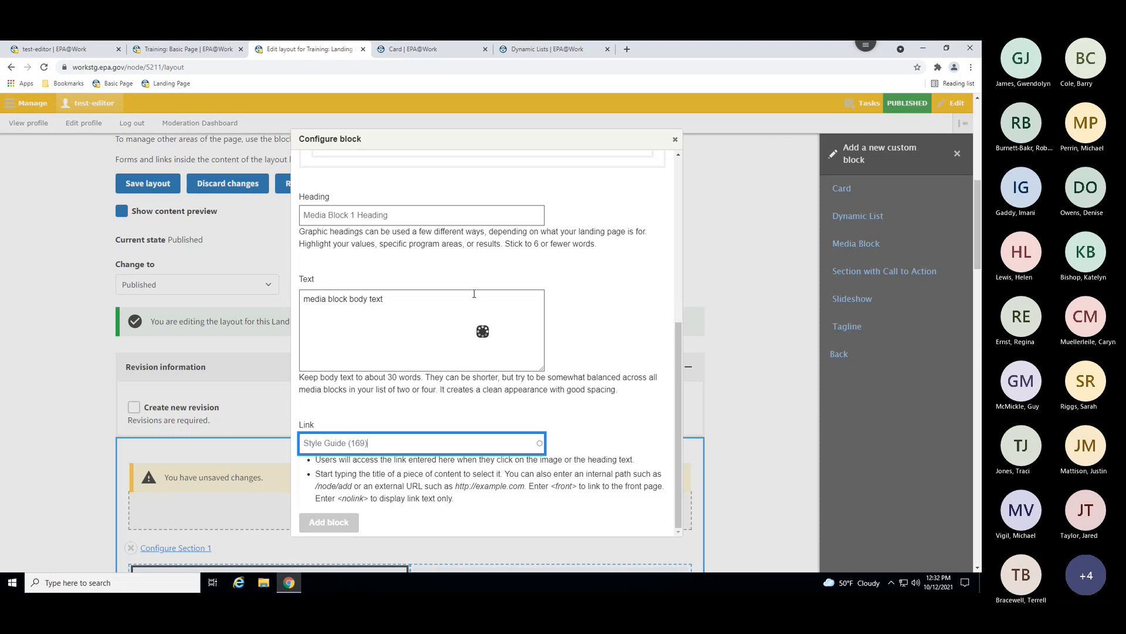
Start a custom Media Block in the empty second column of Section 1, titled "Media Block 2" with the title display turned off.
scroll(478, 268, down, 4)
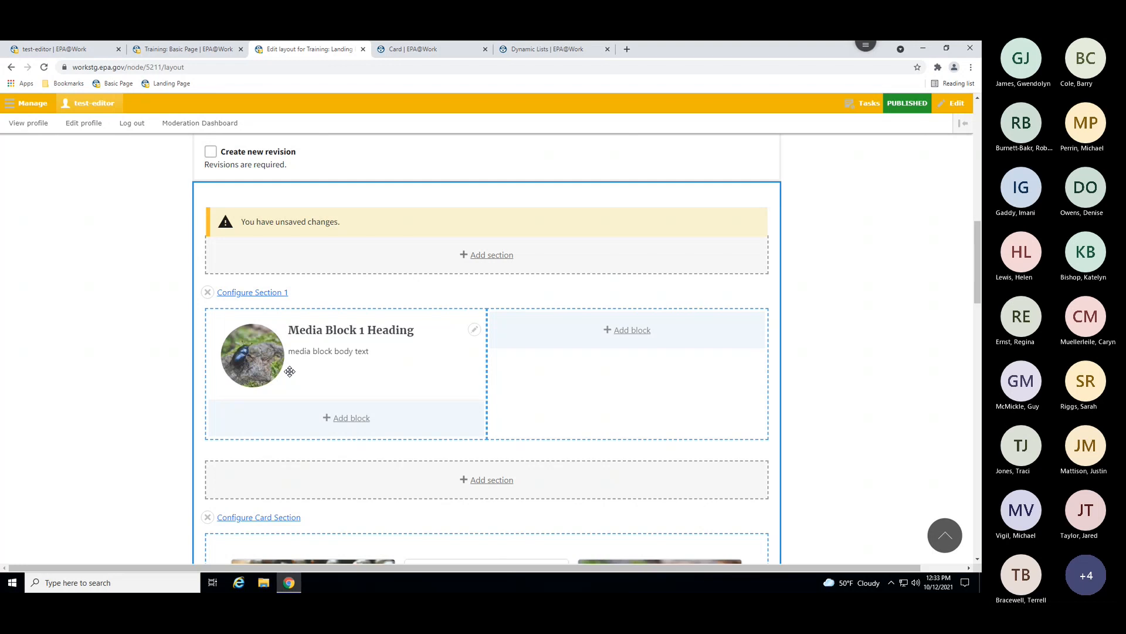
click(635, 332)
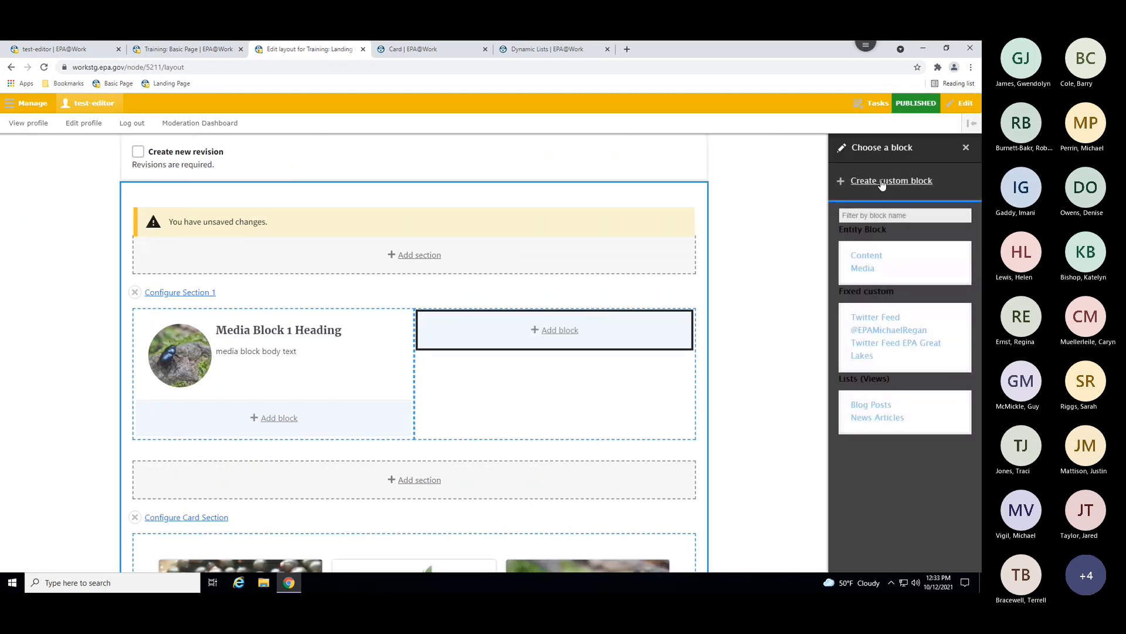
click(881, 181)
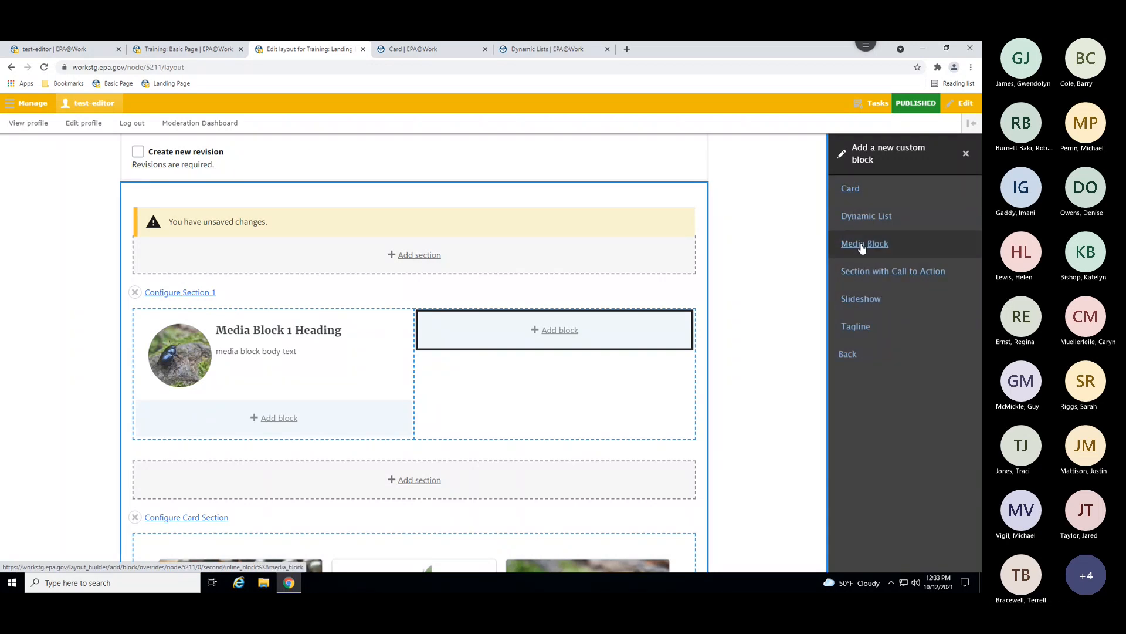
click(863, 245)
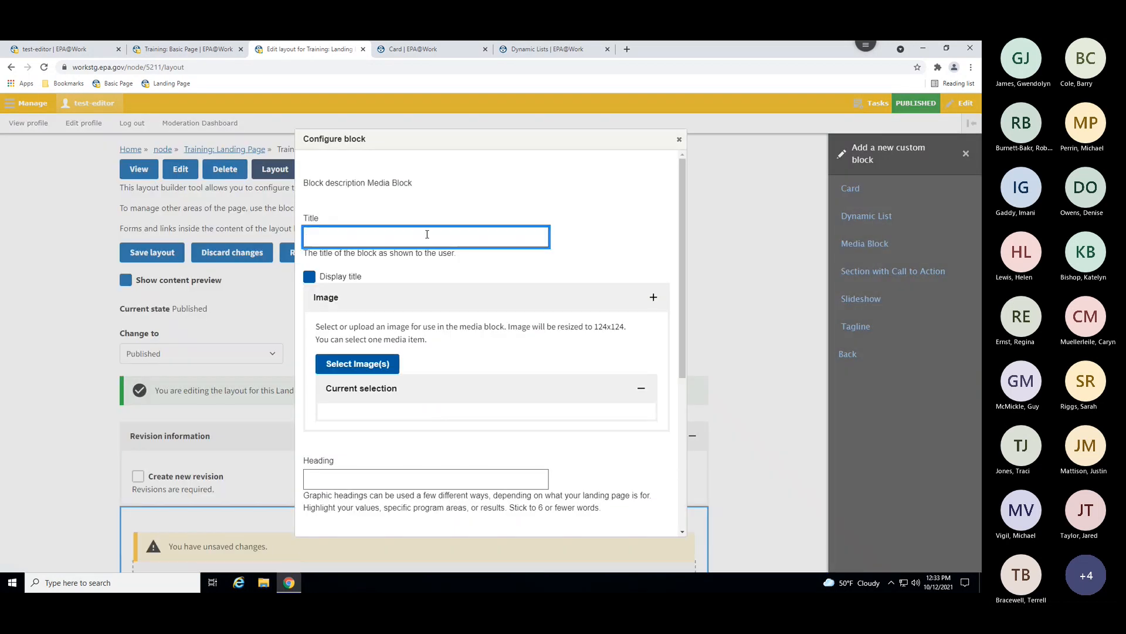
click(428, 234)
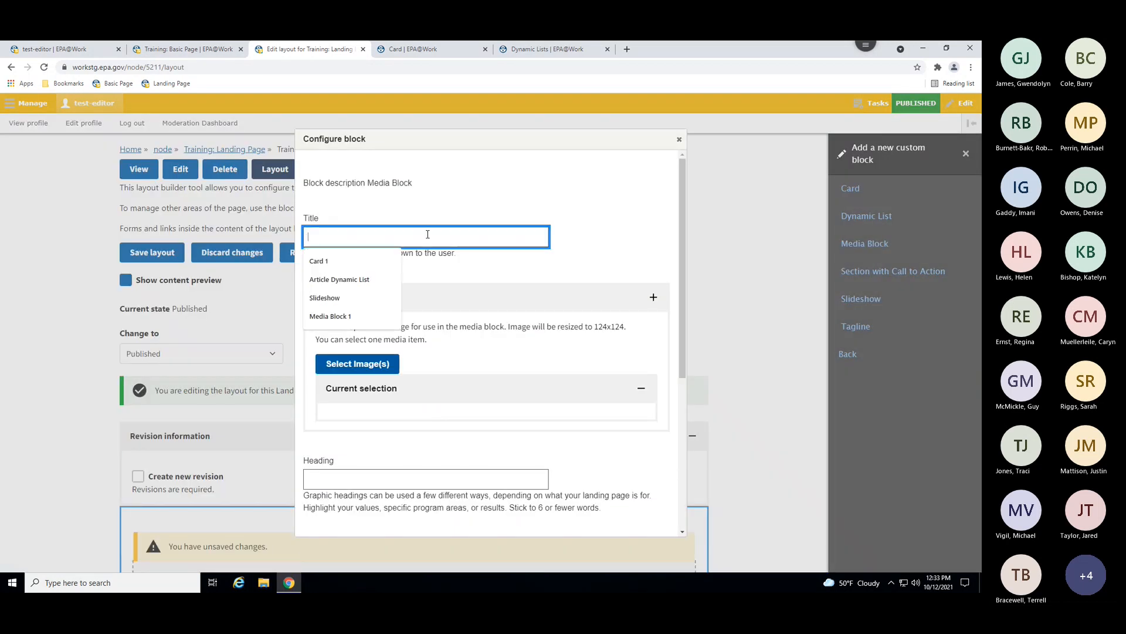
text(Media Block)
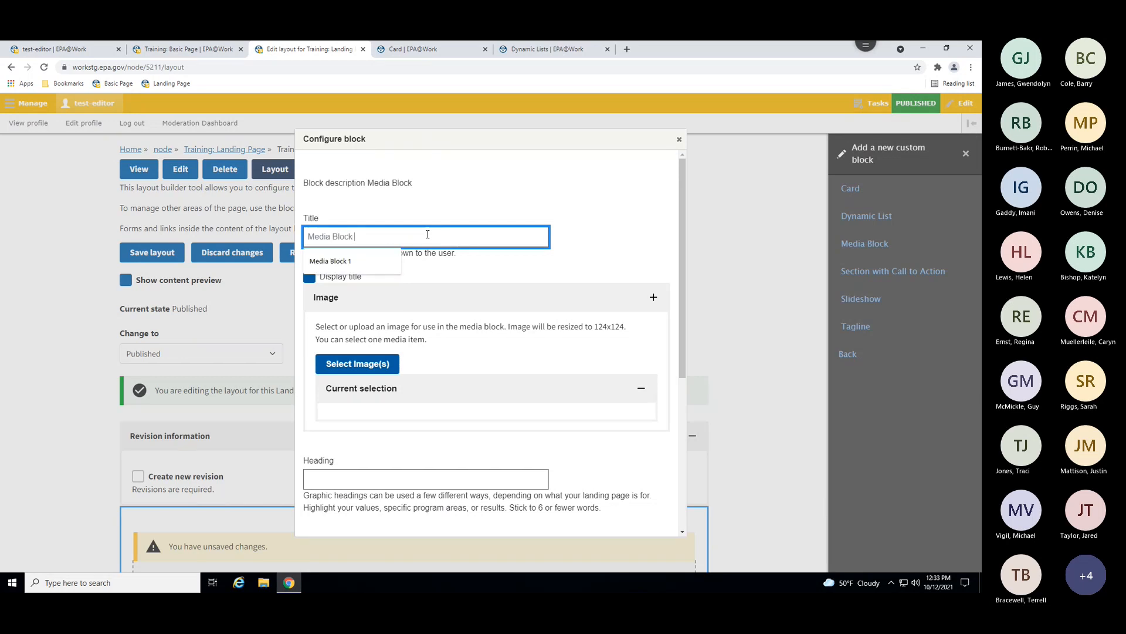
text( 2)
click(365, 347)
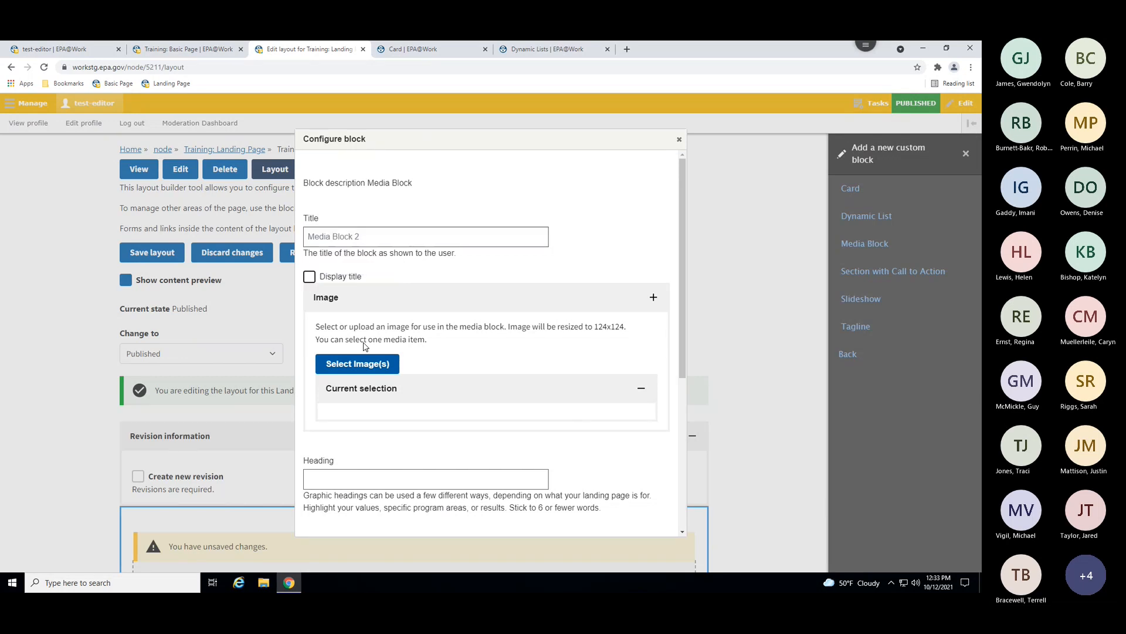
Choose the first strawberry picture from the image library as the second media block's image.
click(360, 362)
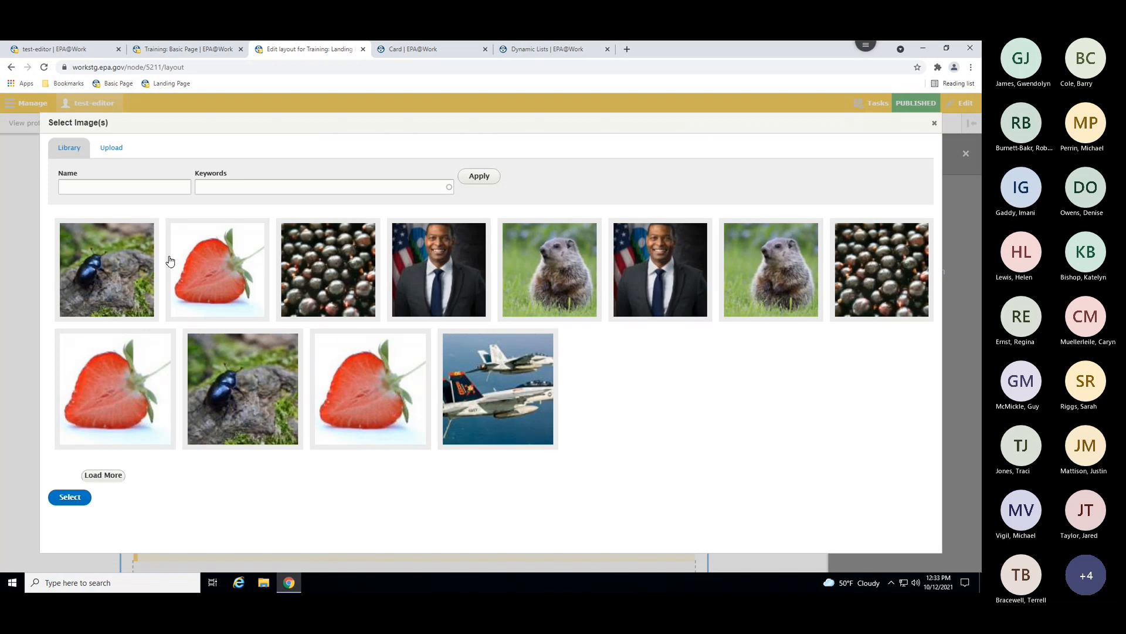
click(227, 261)
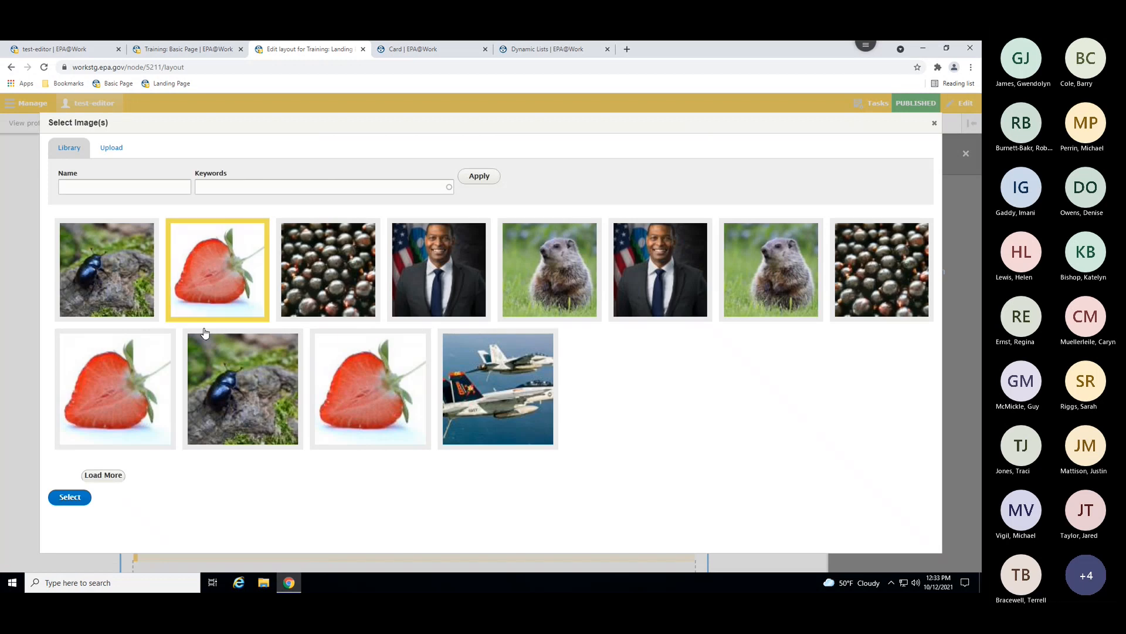
click(70, 497)
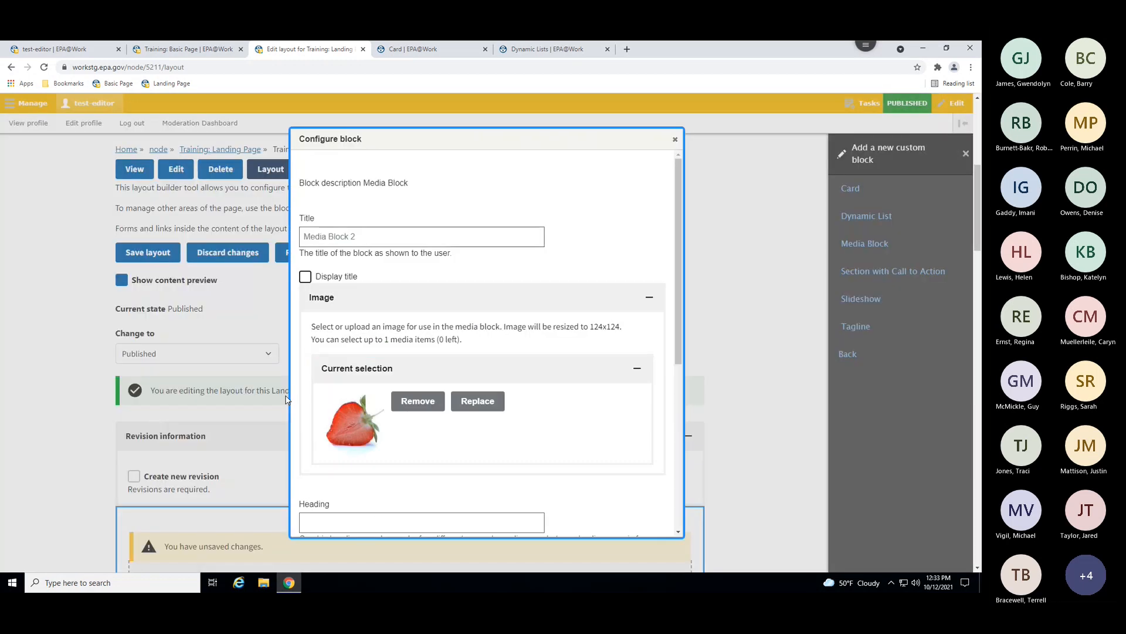
Set the second media block's heading to "Media Block 2 Heading" and its text to "media block body text".
scroll(387, 349, down, 3)
click(367, 373)
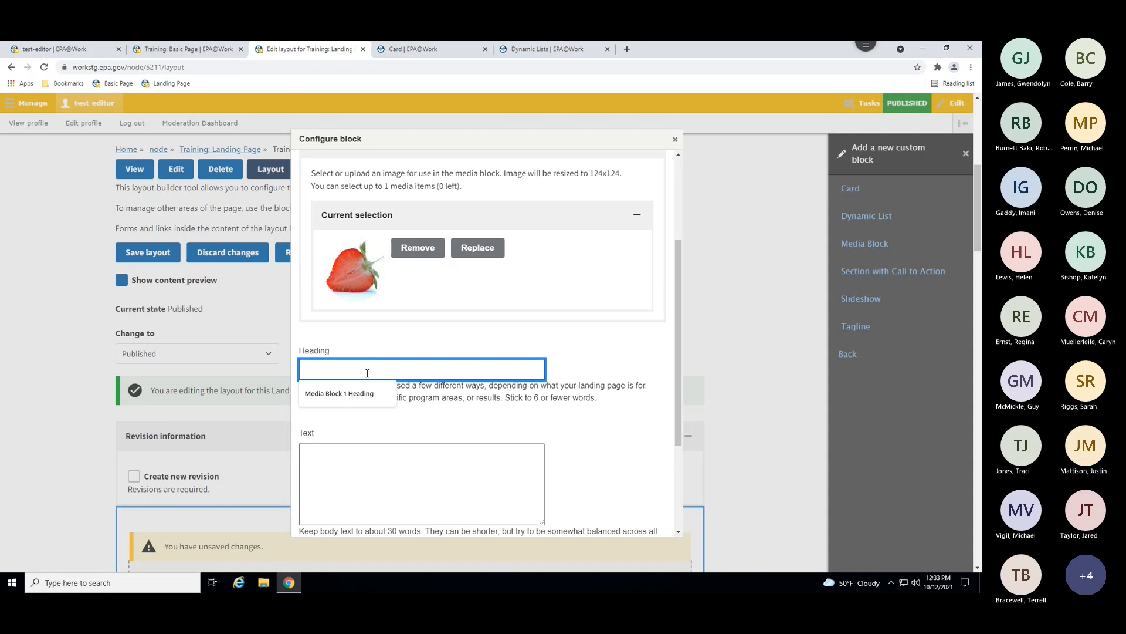
text(Media Block 2 Heading)
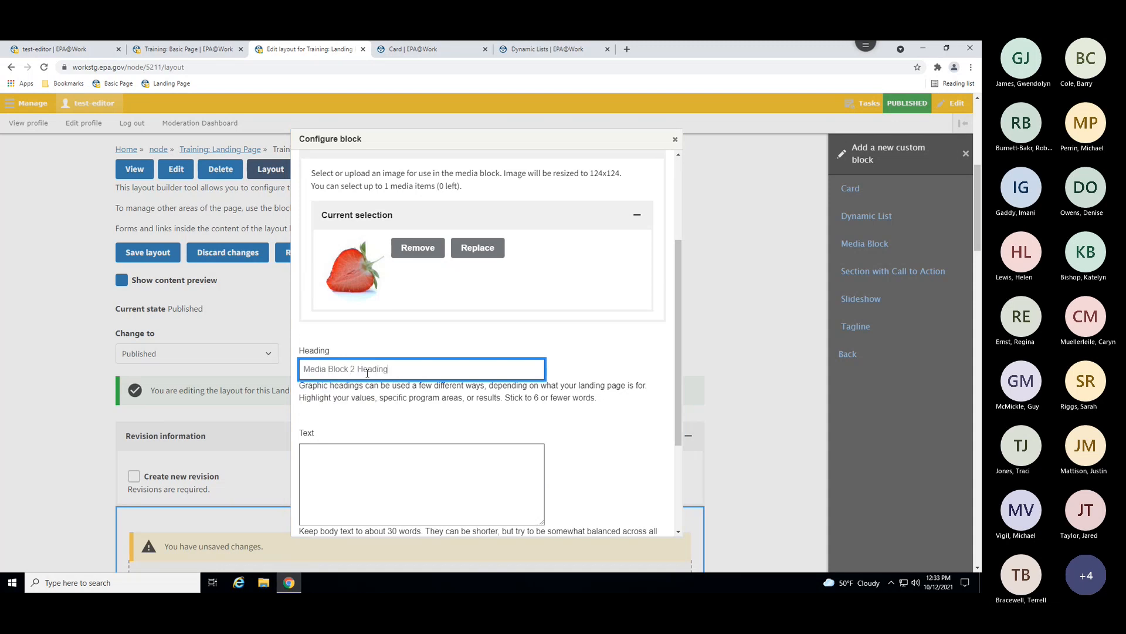
scroll(361, 393, down, 1)
click(357, 412)
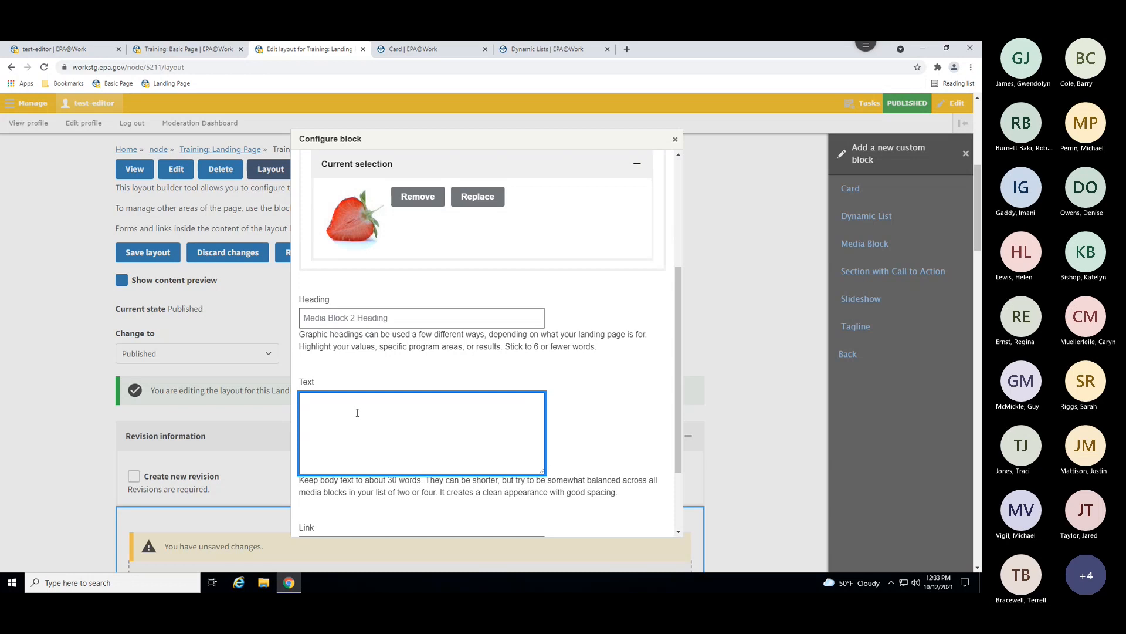
text(media block body text)
Link the second media block to the Image Styles page and add the block to the section.
scroll(454, 432, down, 2)
click(360, 444)
text(style)
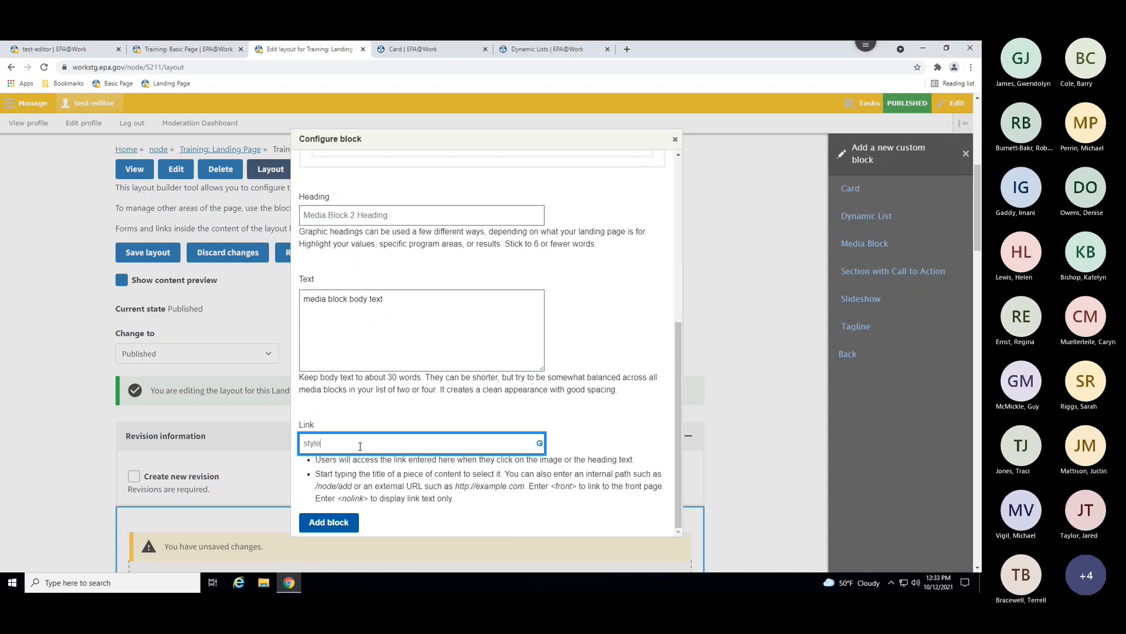
click(341, 486)
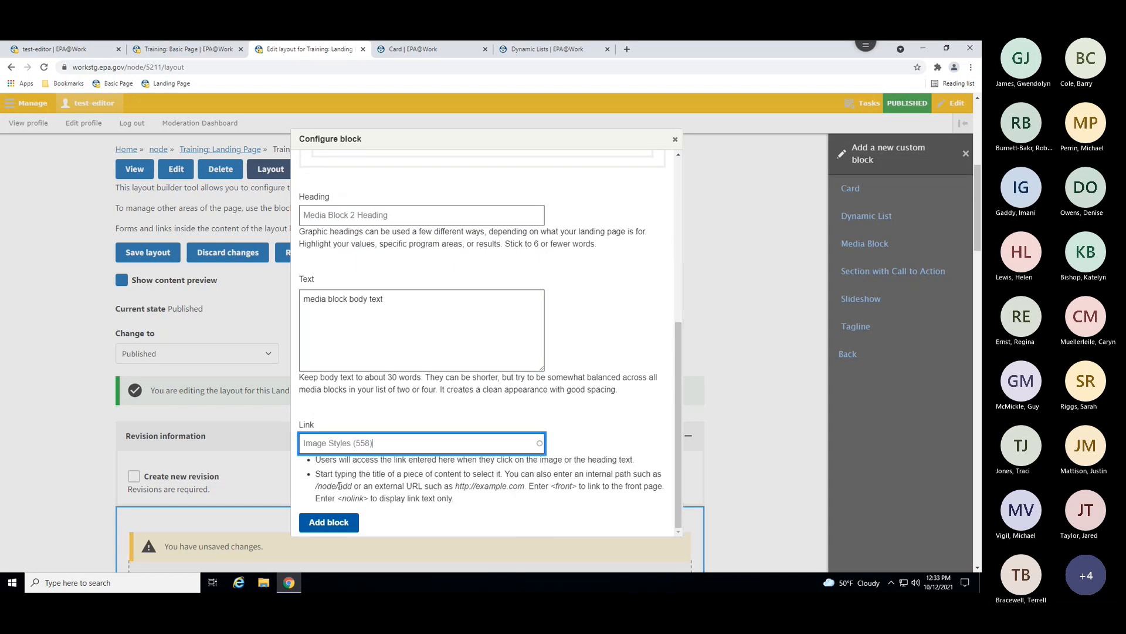
click(340, 528)
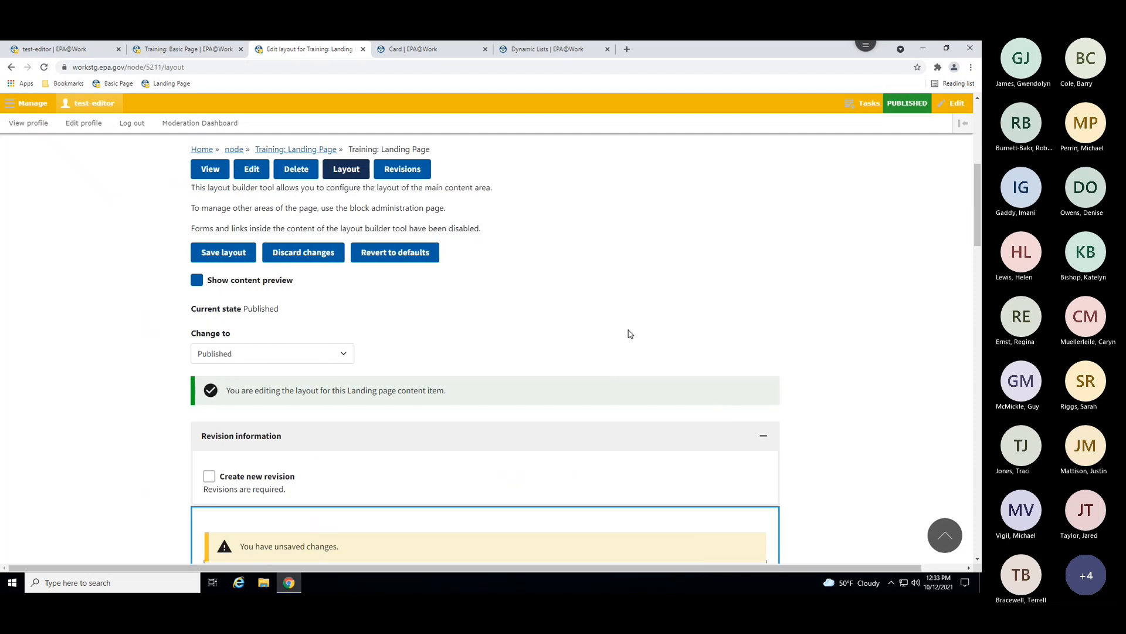
Save the landing page layout with both media blocks in place.
scroll(630, 334, down, 5)
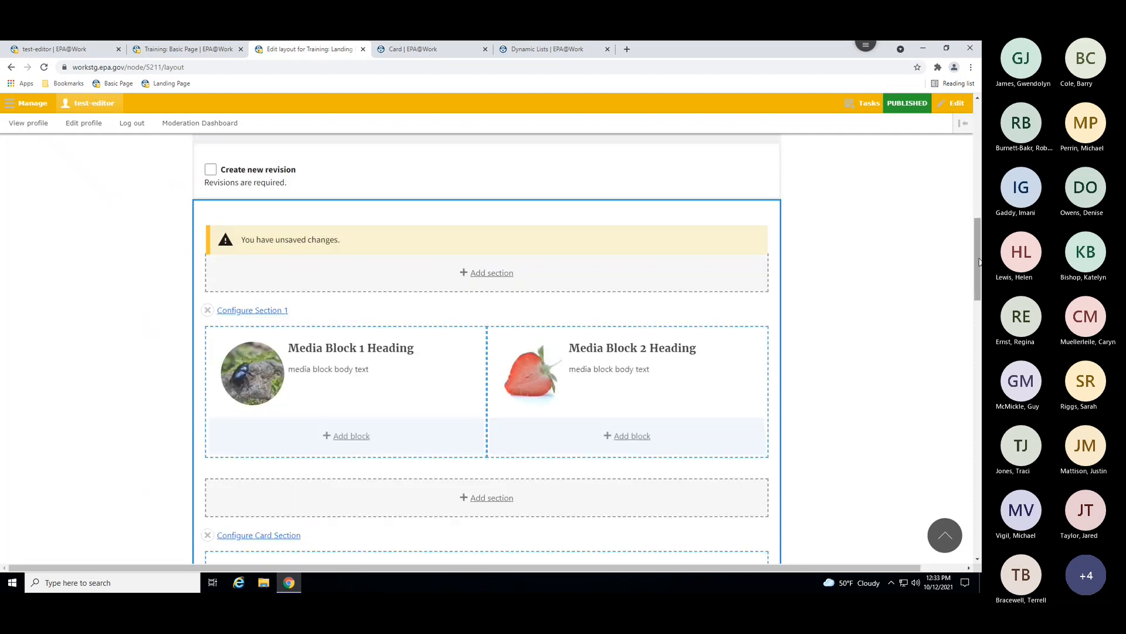
drag(978, 261, 973, 188)
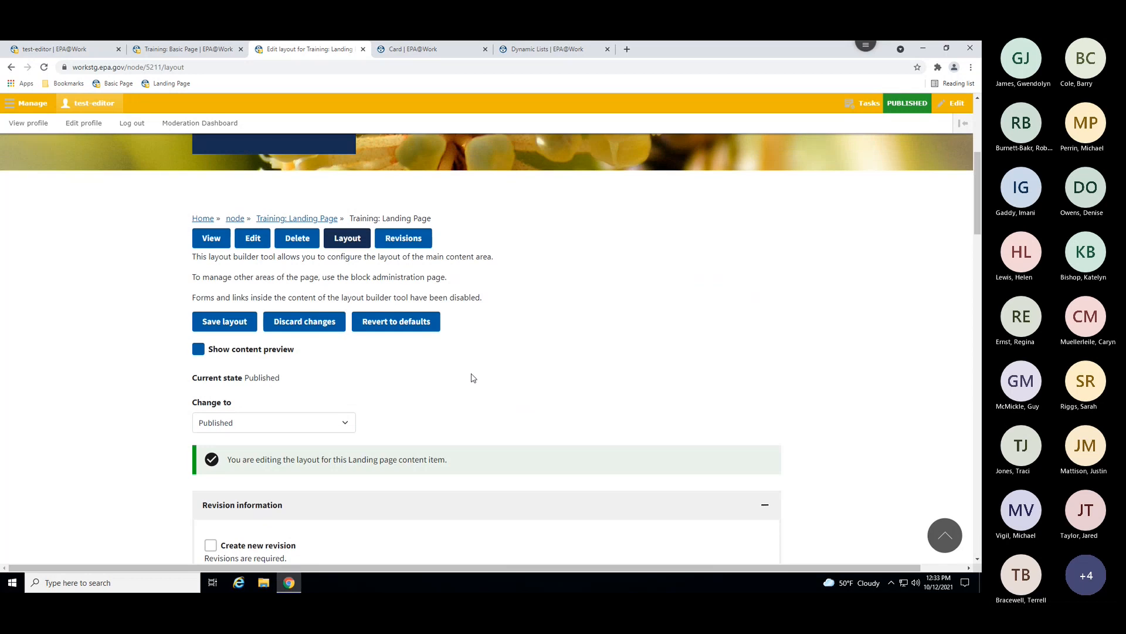
click(215, 327)
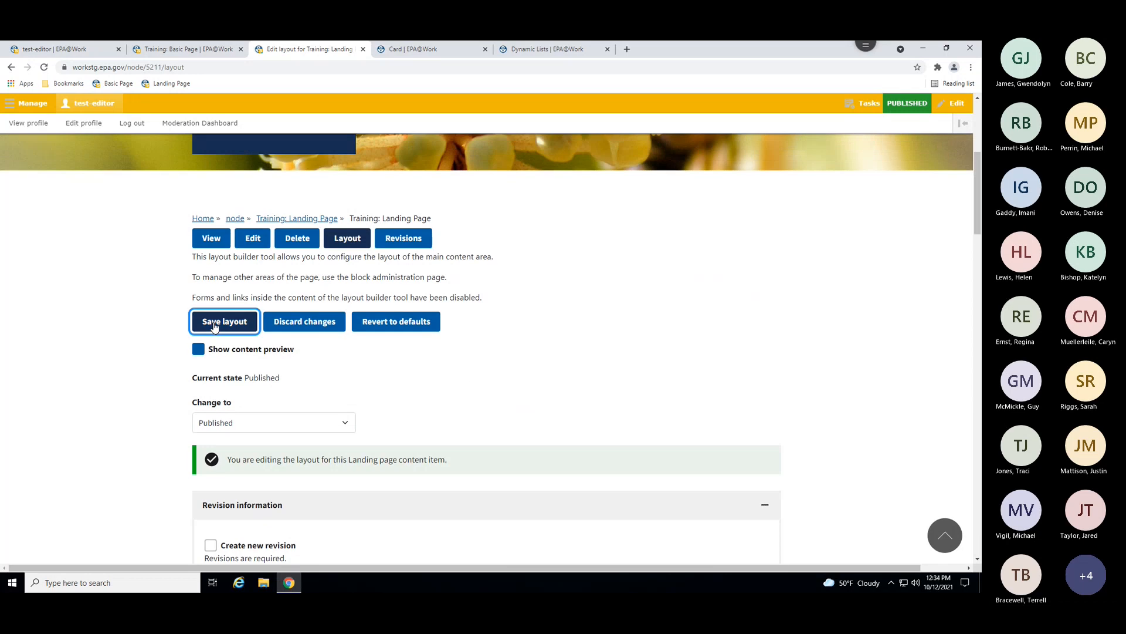
click(546, 124)
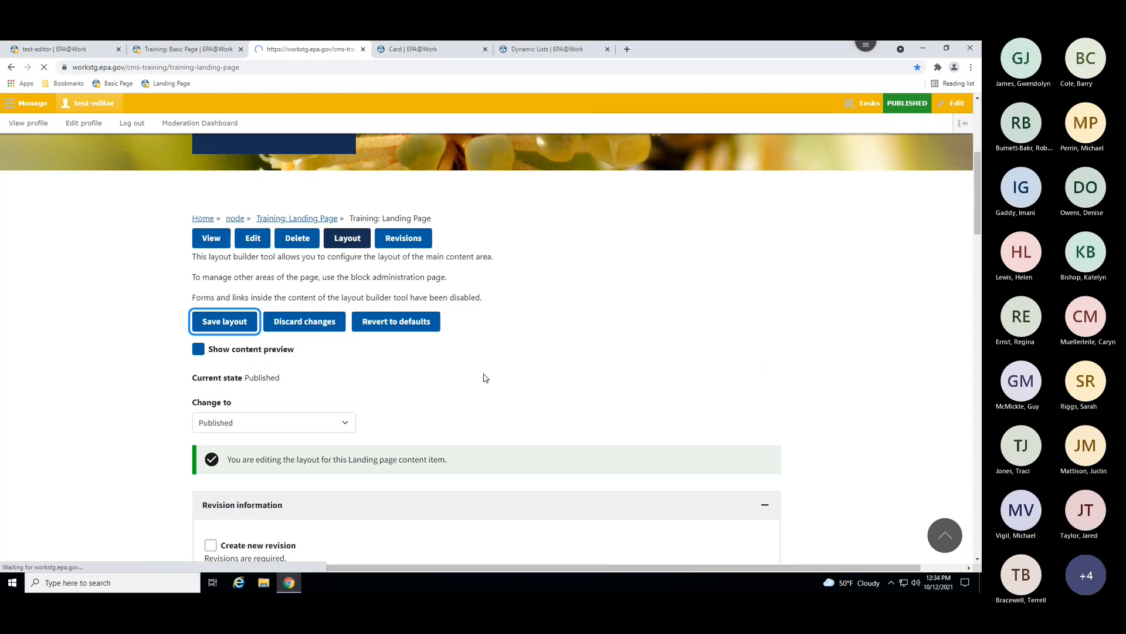
Review the media blocks and cards on the saved landing page, and the cards and articles list on the Training: Basic Page.
scroll(971, 227, down, 2)
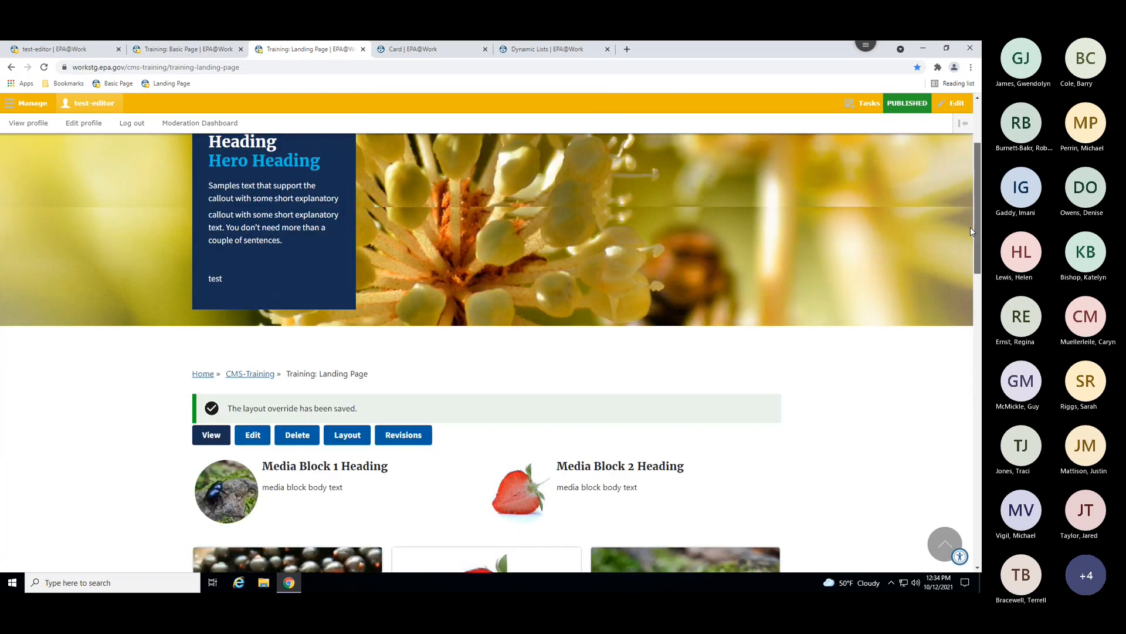
scroll(970, 230, down, 4)
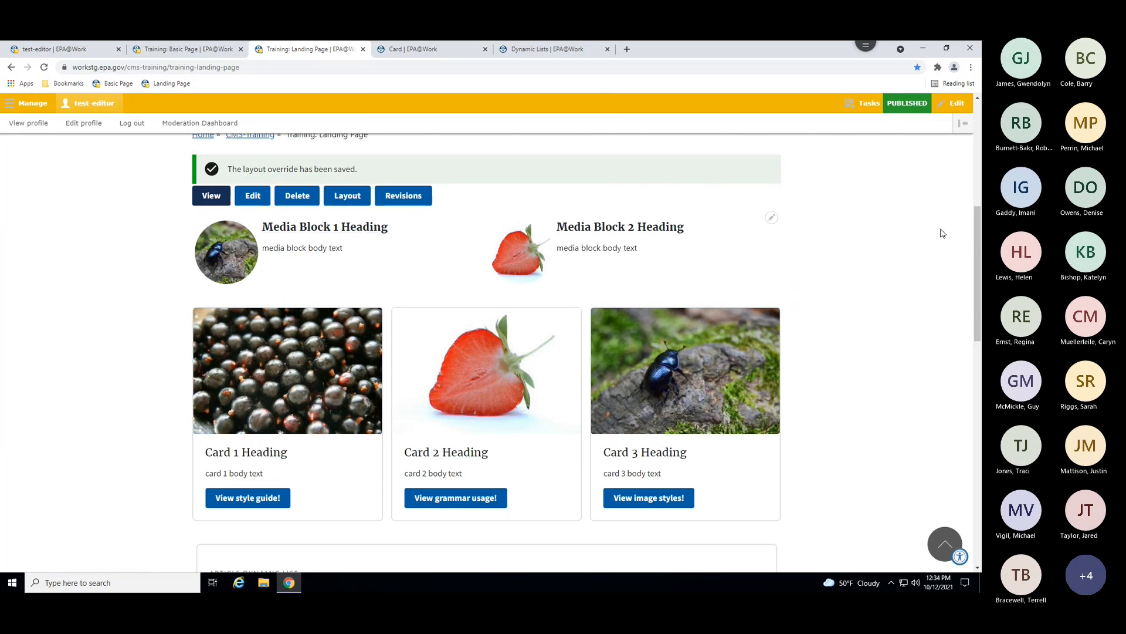
drag(975, 232, 972, 202)
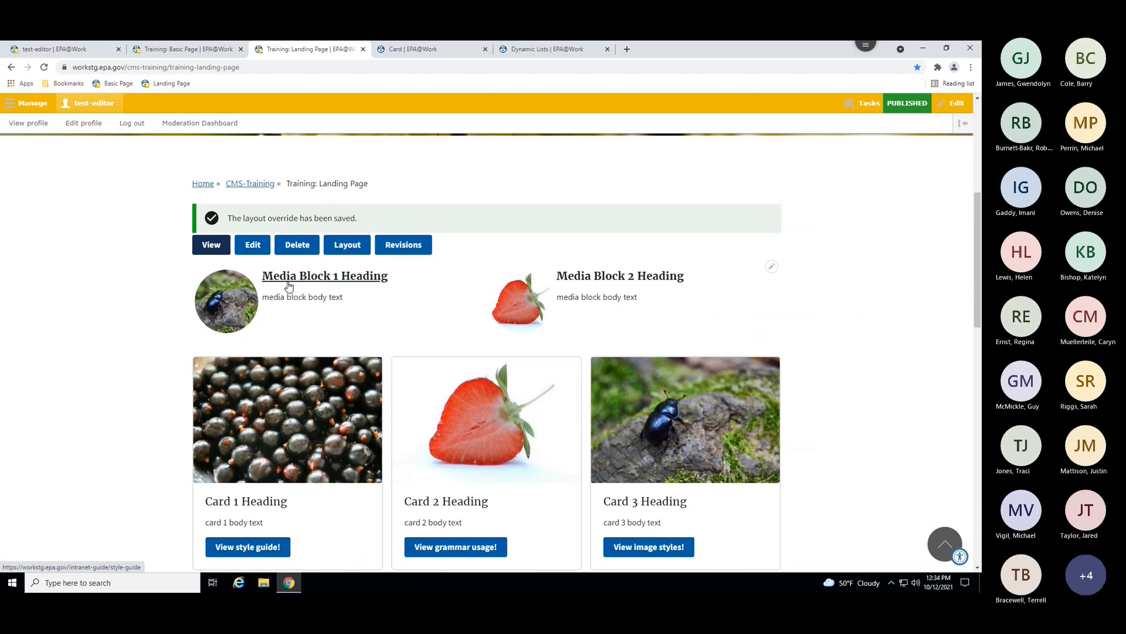
click(188, 50)
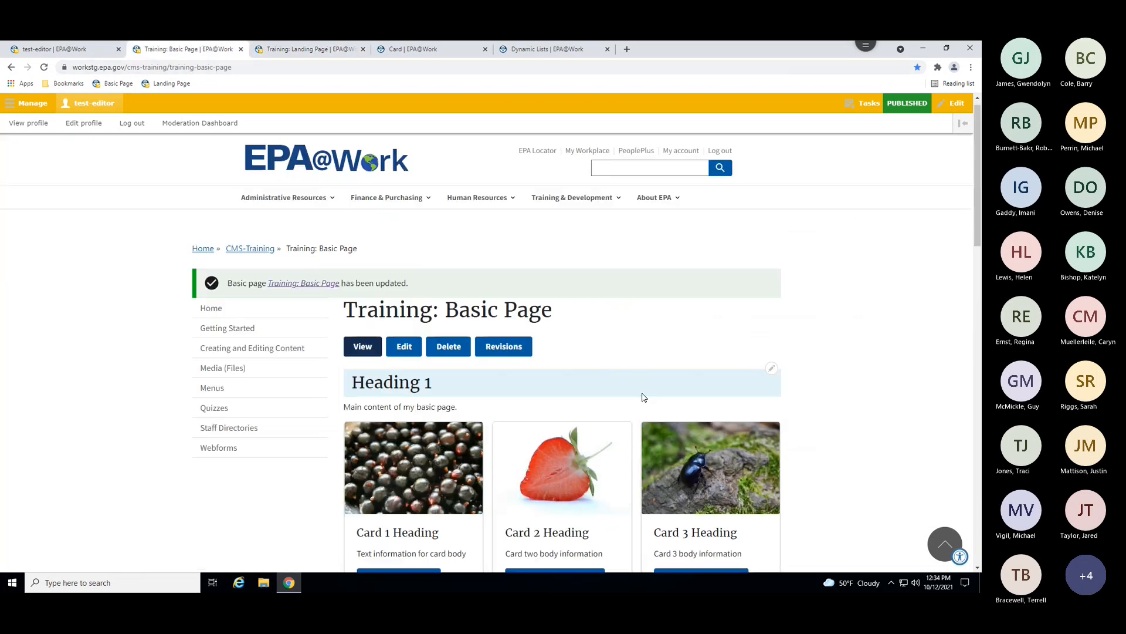
mouse_move(978, 165)
mouse_down()
mouse_move(979, 220)
mouse_move(979, 185)
mouse_up()
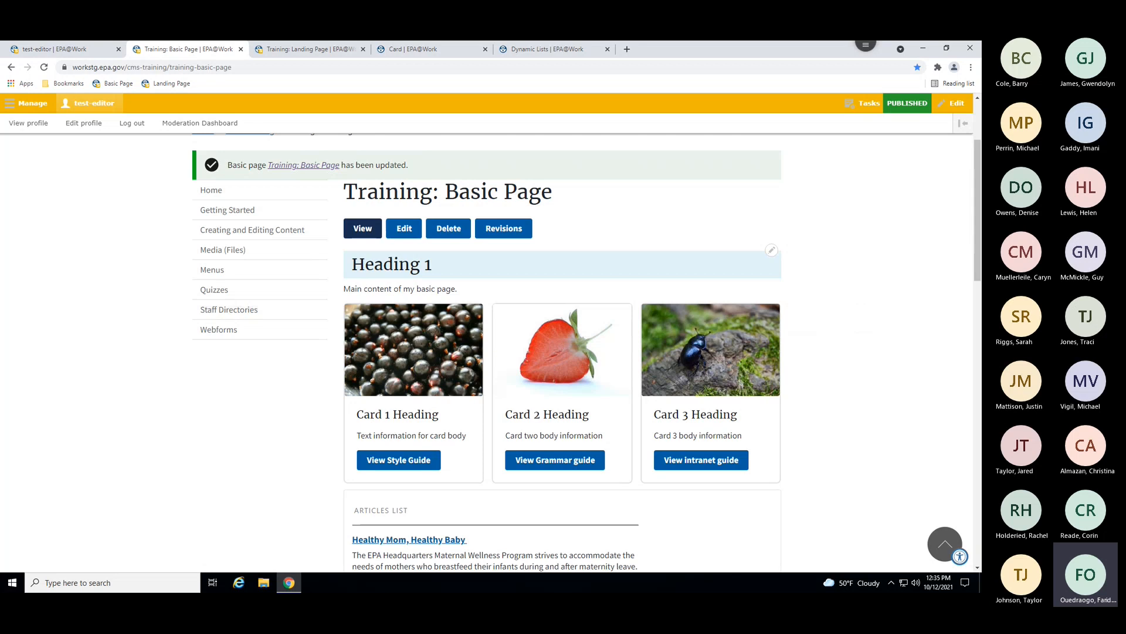
scroll(980, 230, down, 2)
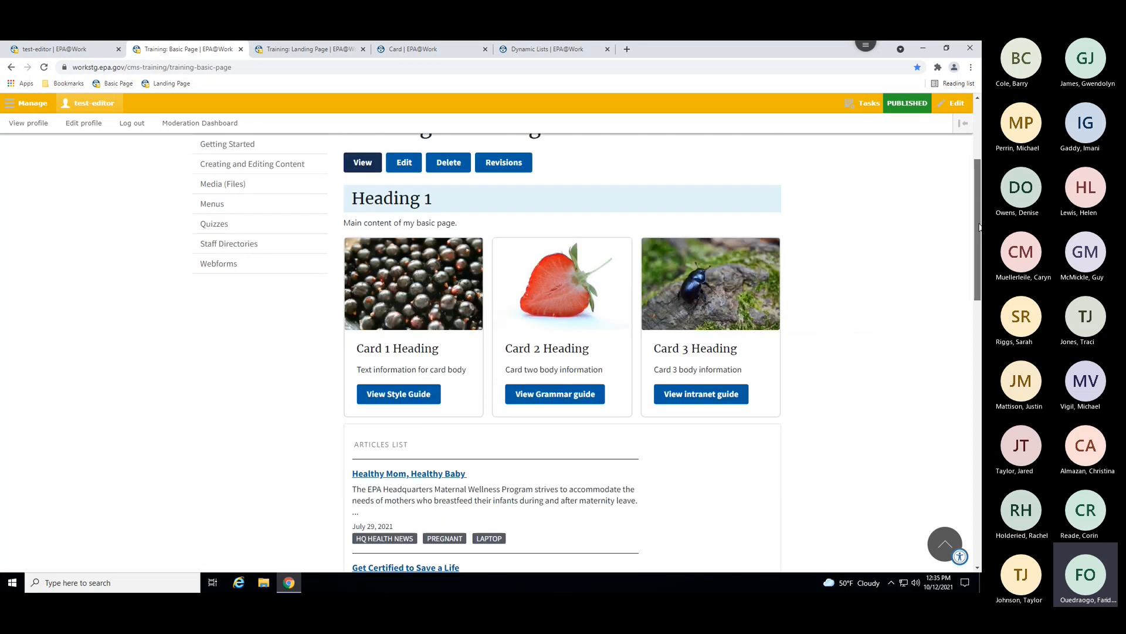
scroll(979, 230, up, 1)
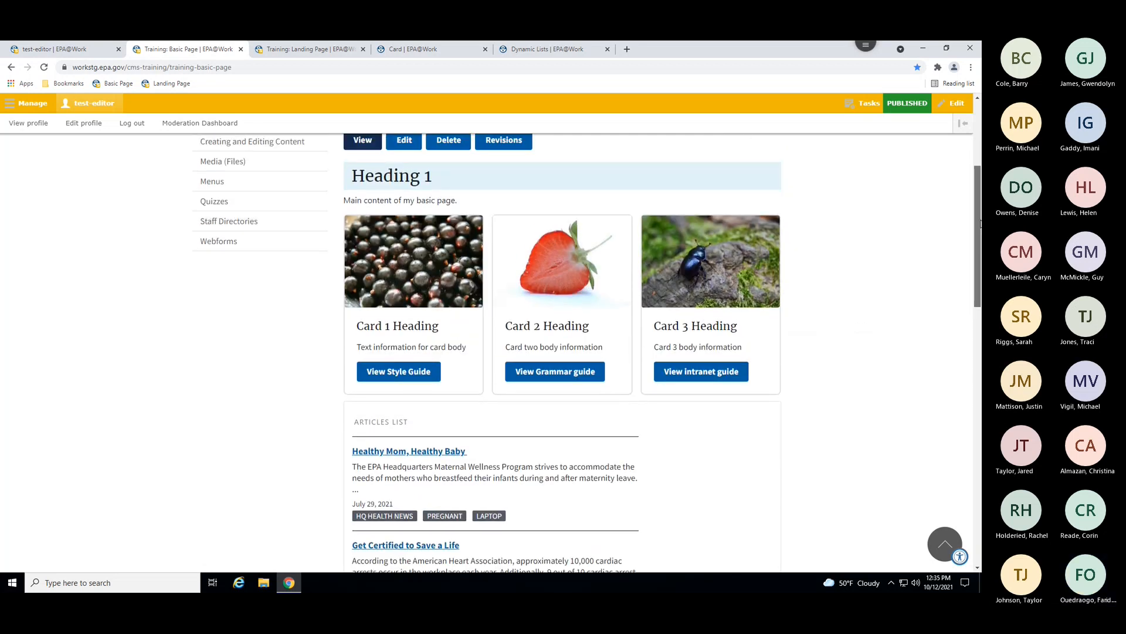